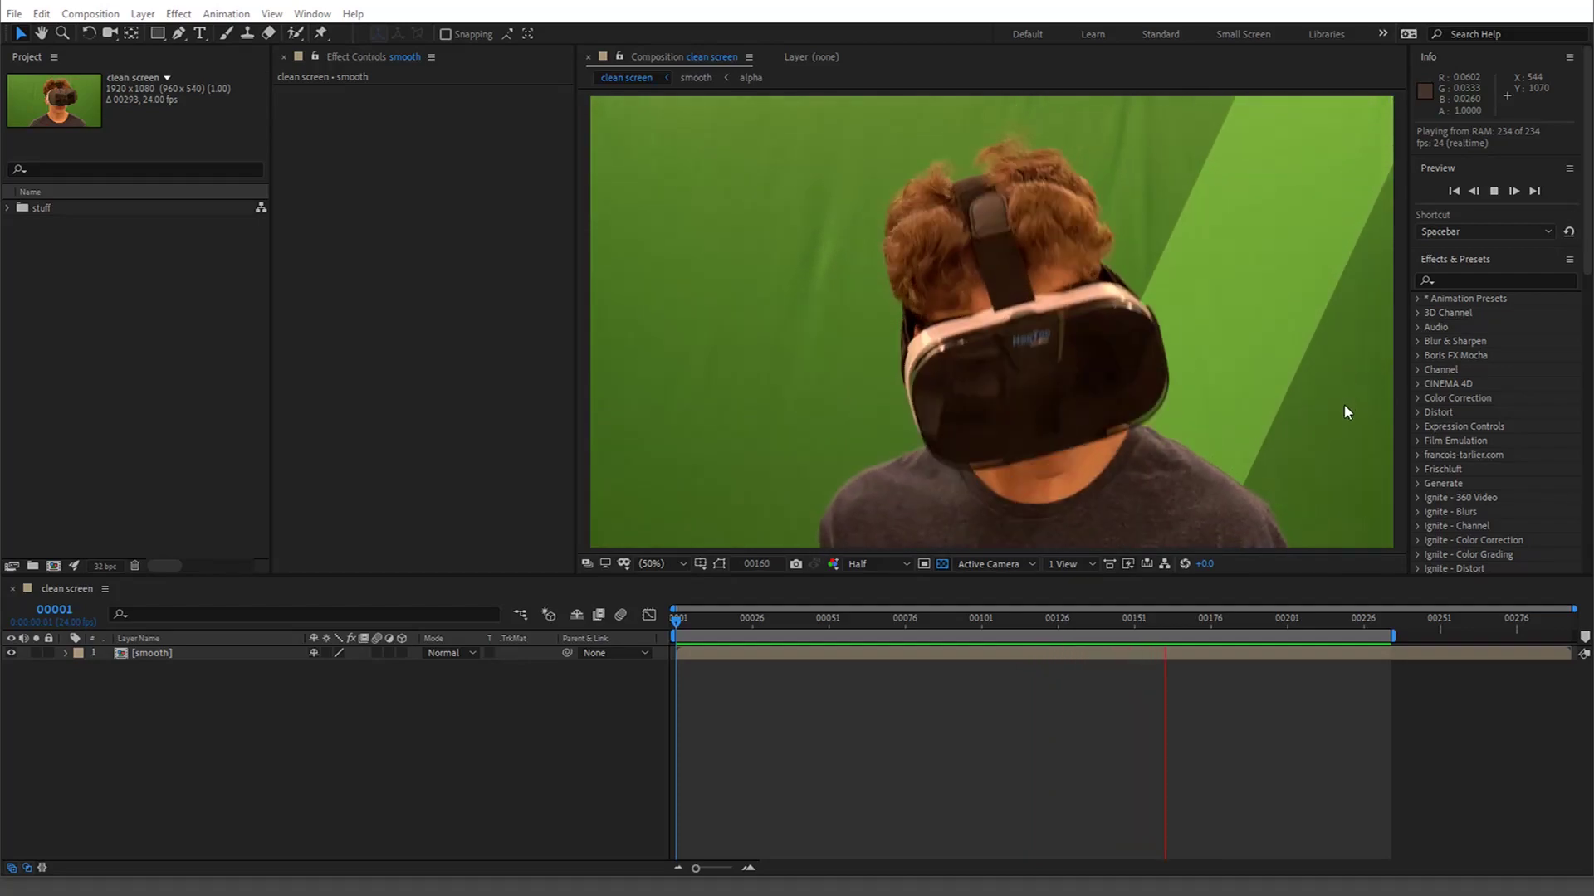
# - Stop the preview and scrub ahead to inspect the green-screen VR headset footage
pyautogui.press('space')
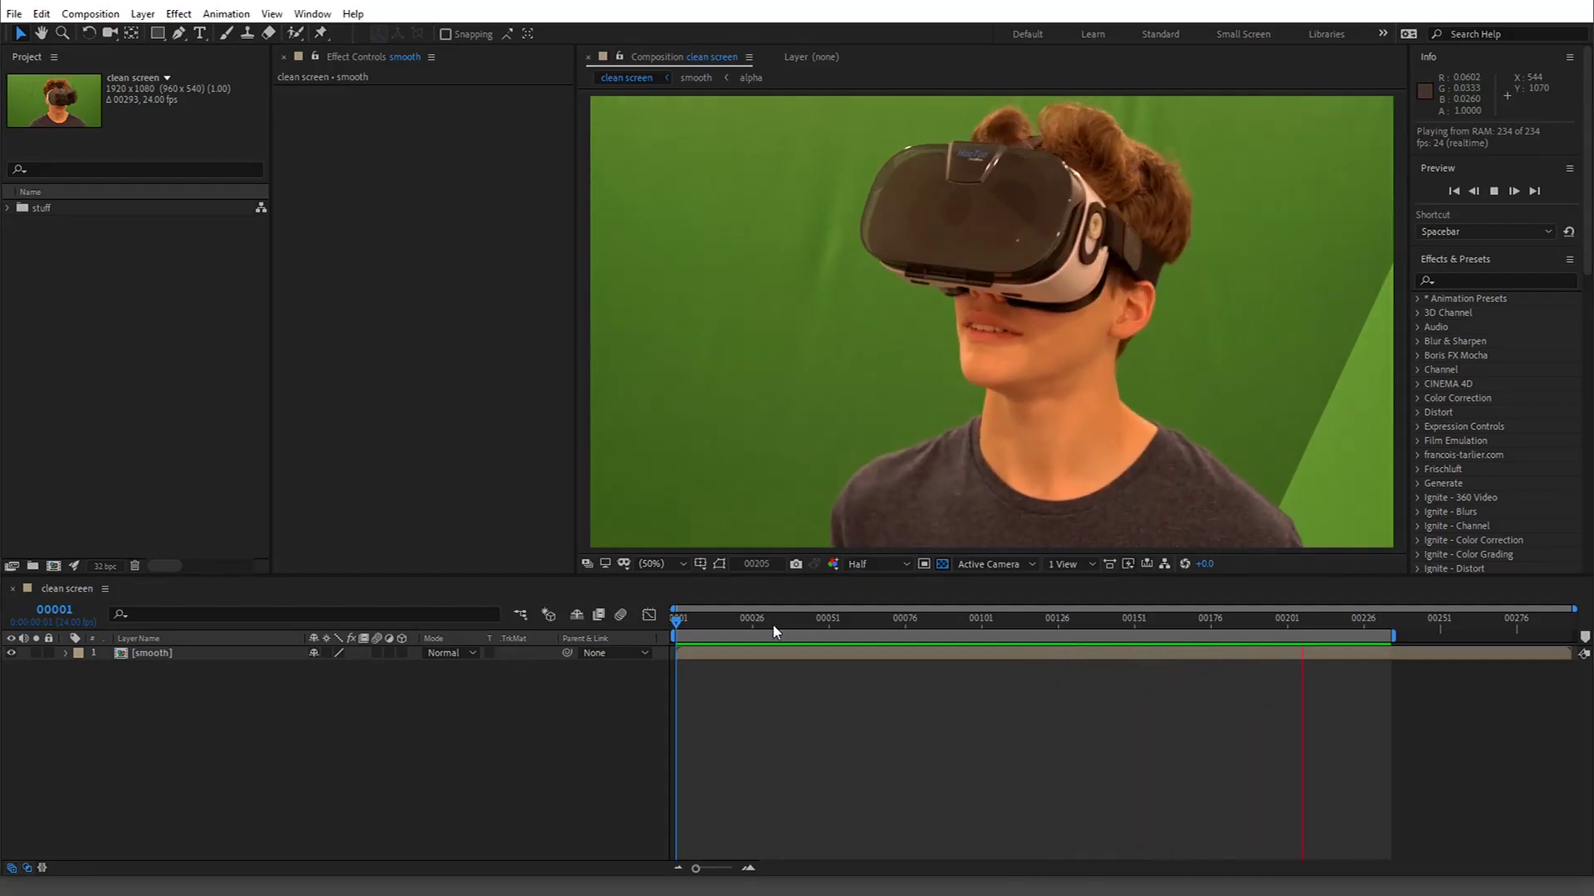
pyautogui.moveTo(770, 624); pyautogui.dragTo(979, 624)
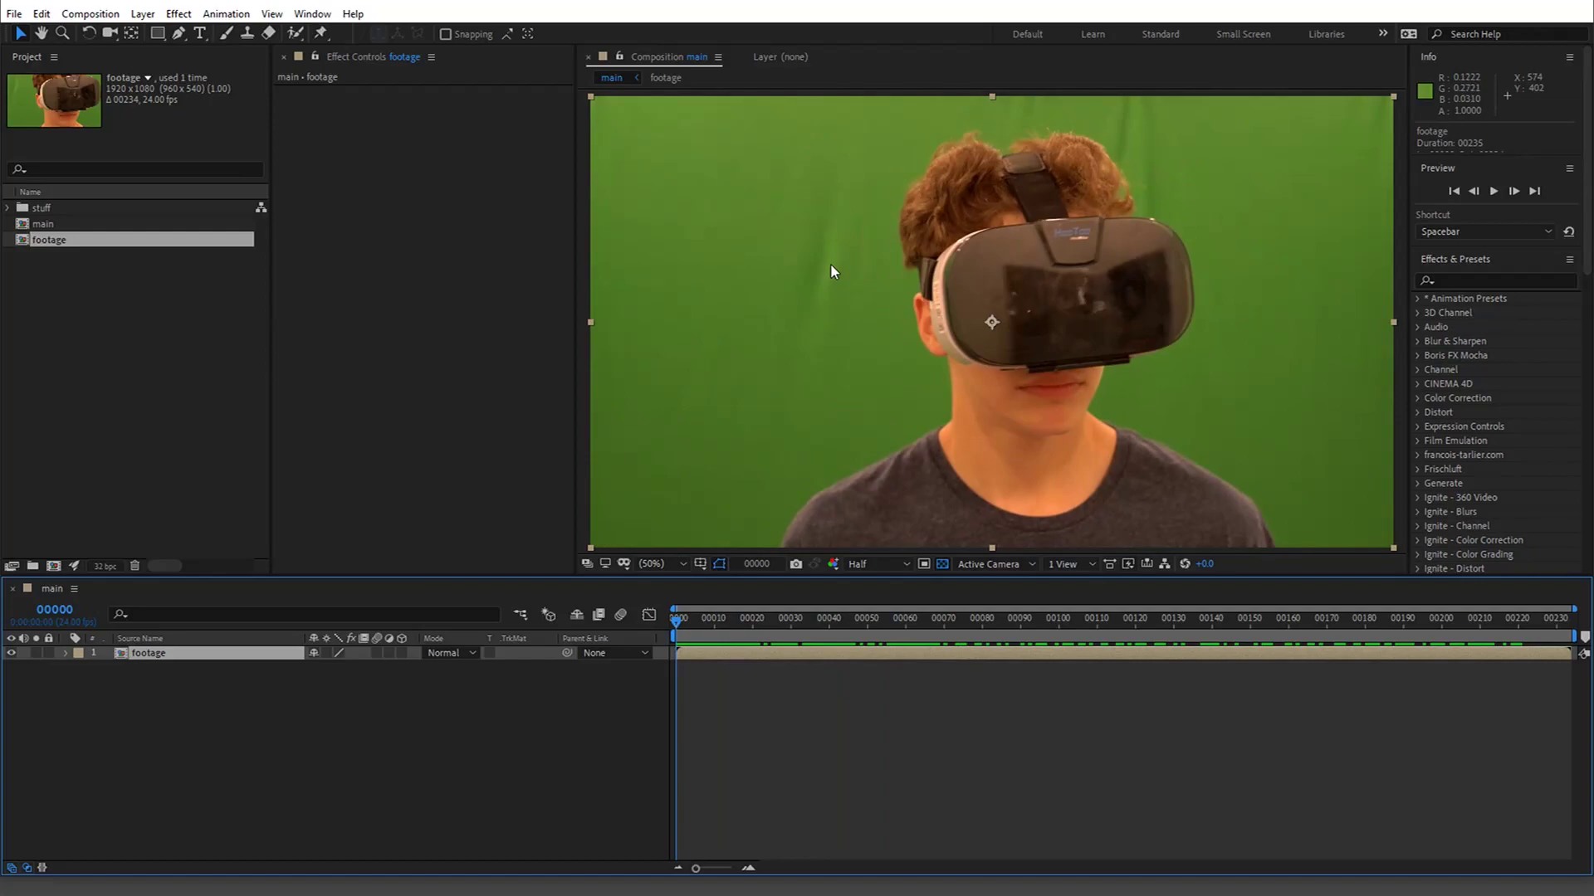
pyautogui.moveTo(1203, 563)
pyautogui.mouseDown()
pyautogui.moveTo(1255, 571)
pyautogui.moveTo(1195, 573)
pyautogui.moveTo(1213, 573)
pyautogui.mouseUp()
pyautogui.click(832, 564)
pyautogui.click(850, 626)
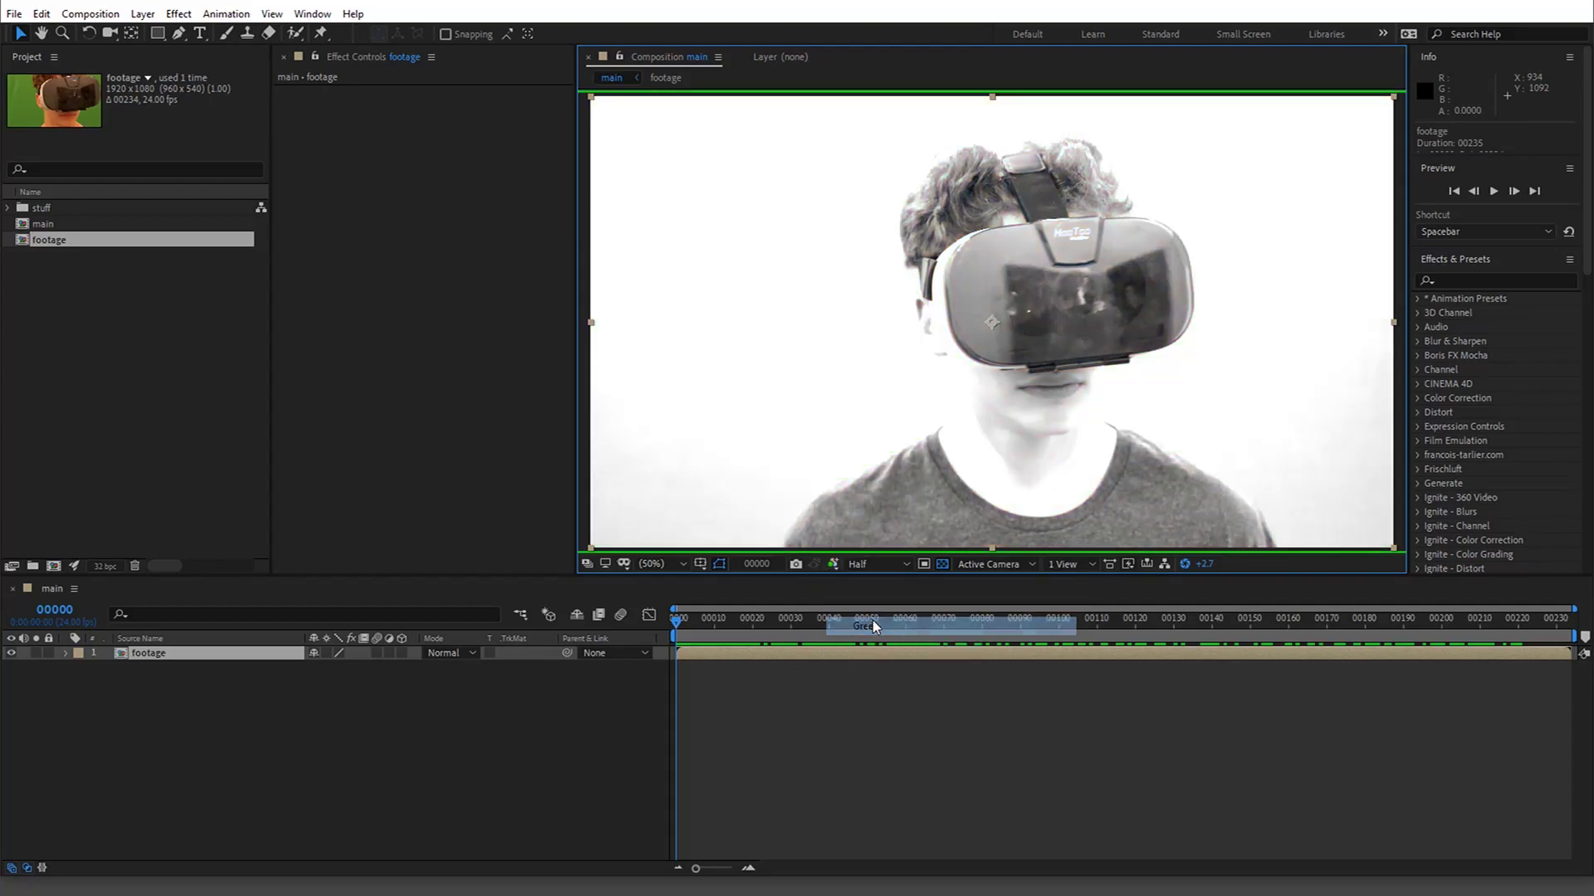
pyautogui.click(833, 564)
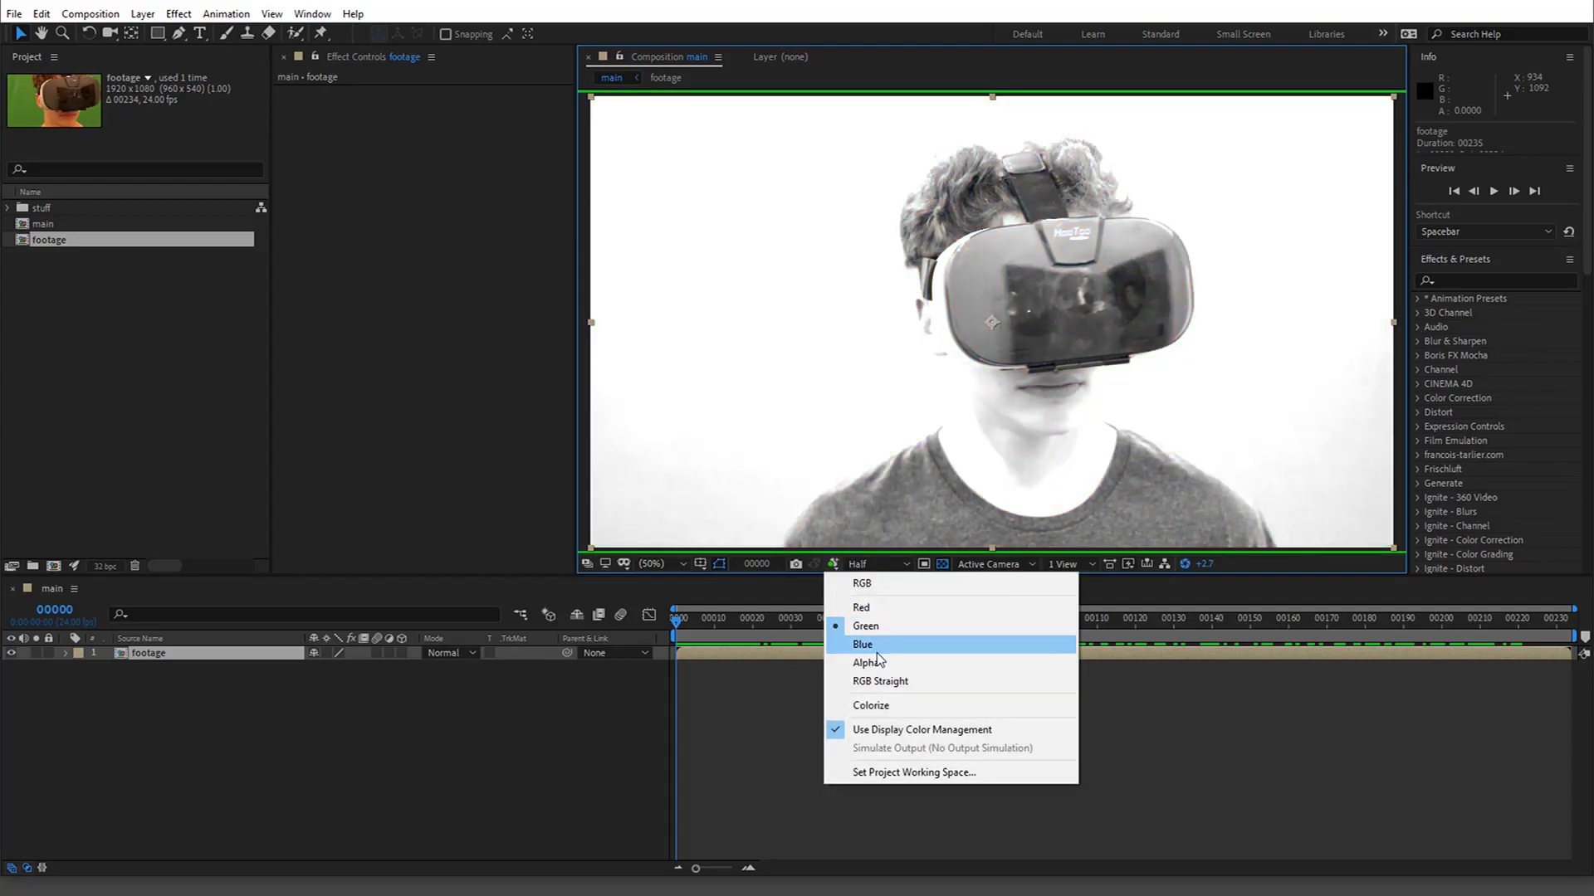
pyautogui.click(861, 638)
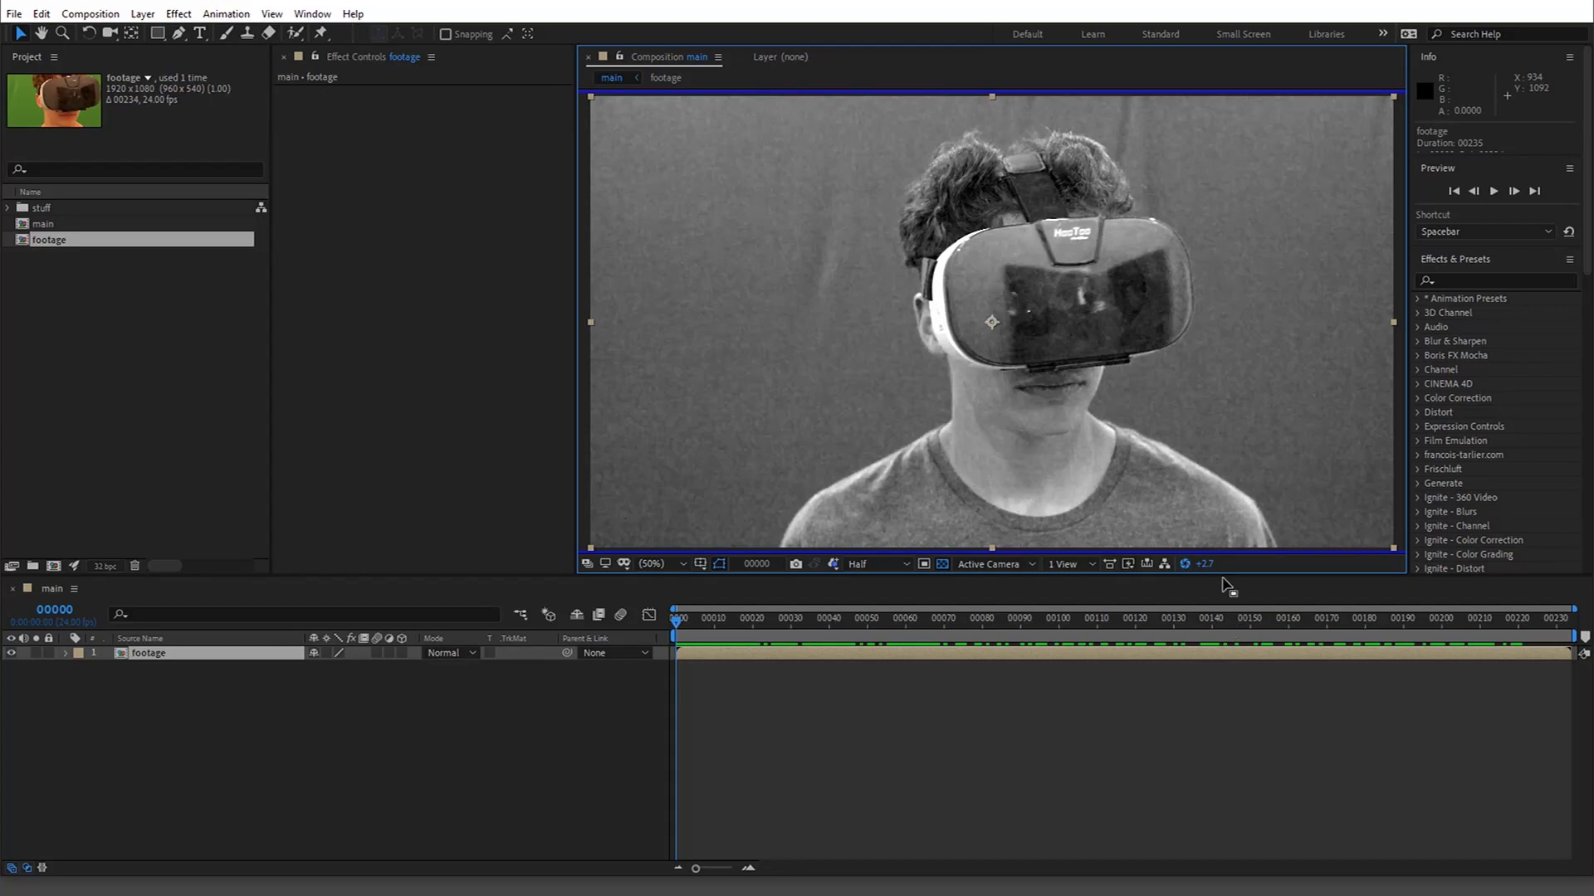
pyautogui.moveTo(1208, 564)
pyautogui.mouseDown()
pyautogui.moveTo(1241, 565)
pyautogui.moveTo(1221, 567)
pyautogui.mouseUp()
pyautogui.press('.')
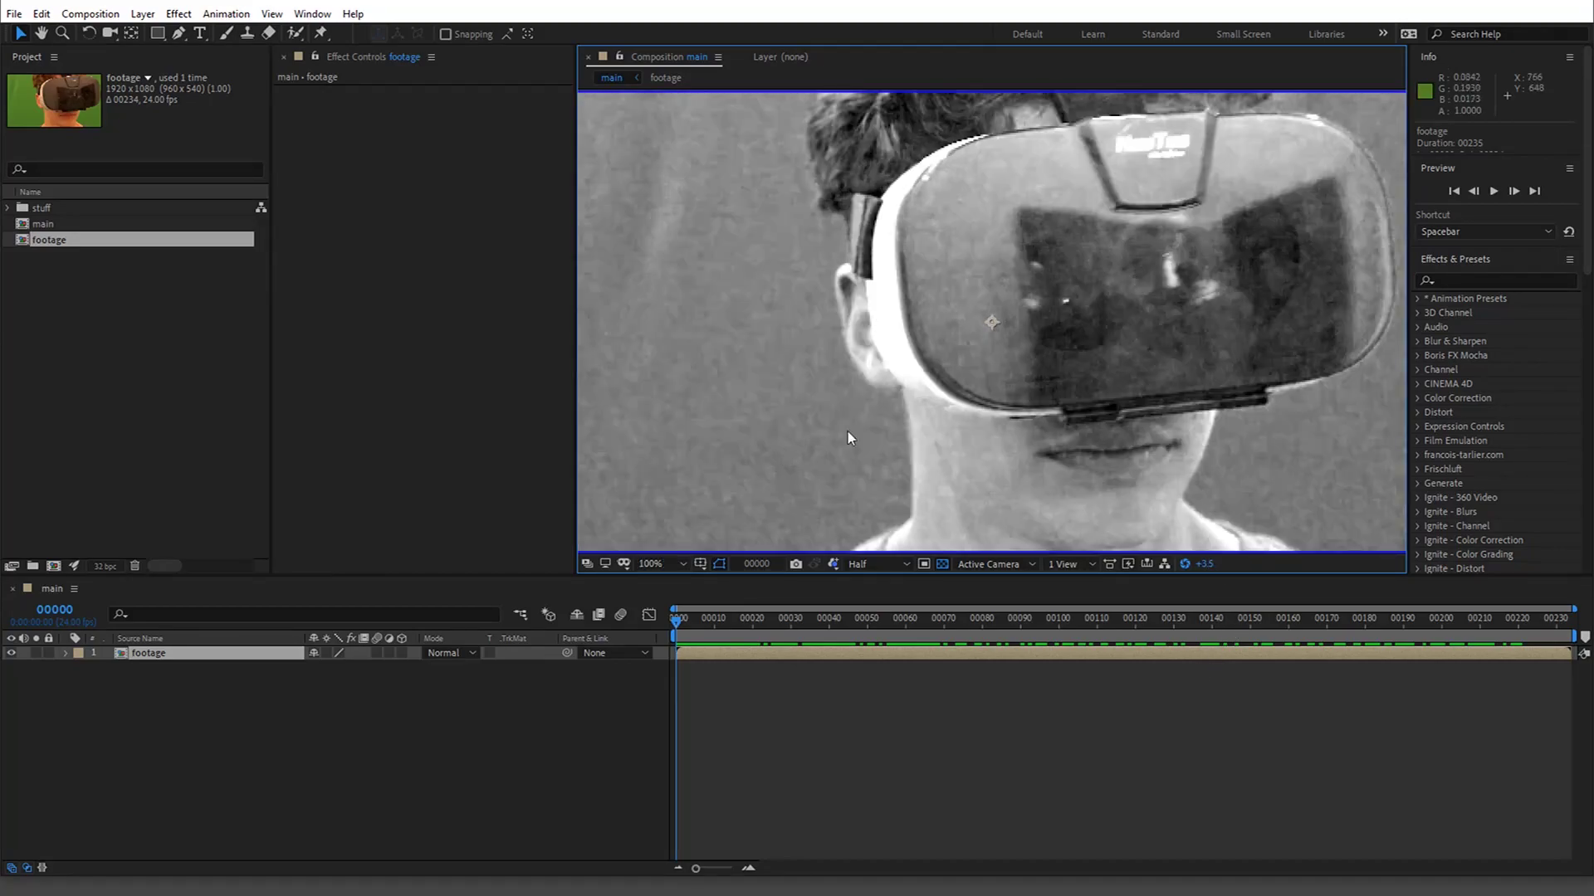
pyautogui.click(832, 564)
pyautogui.click(855, 579)
pyautogui.click(1185, 564)
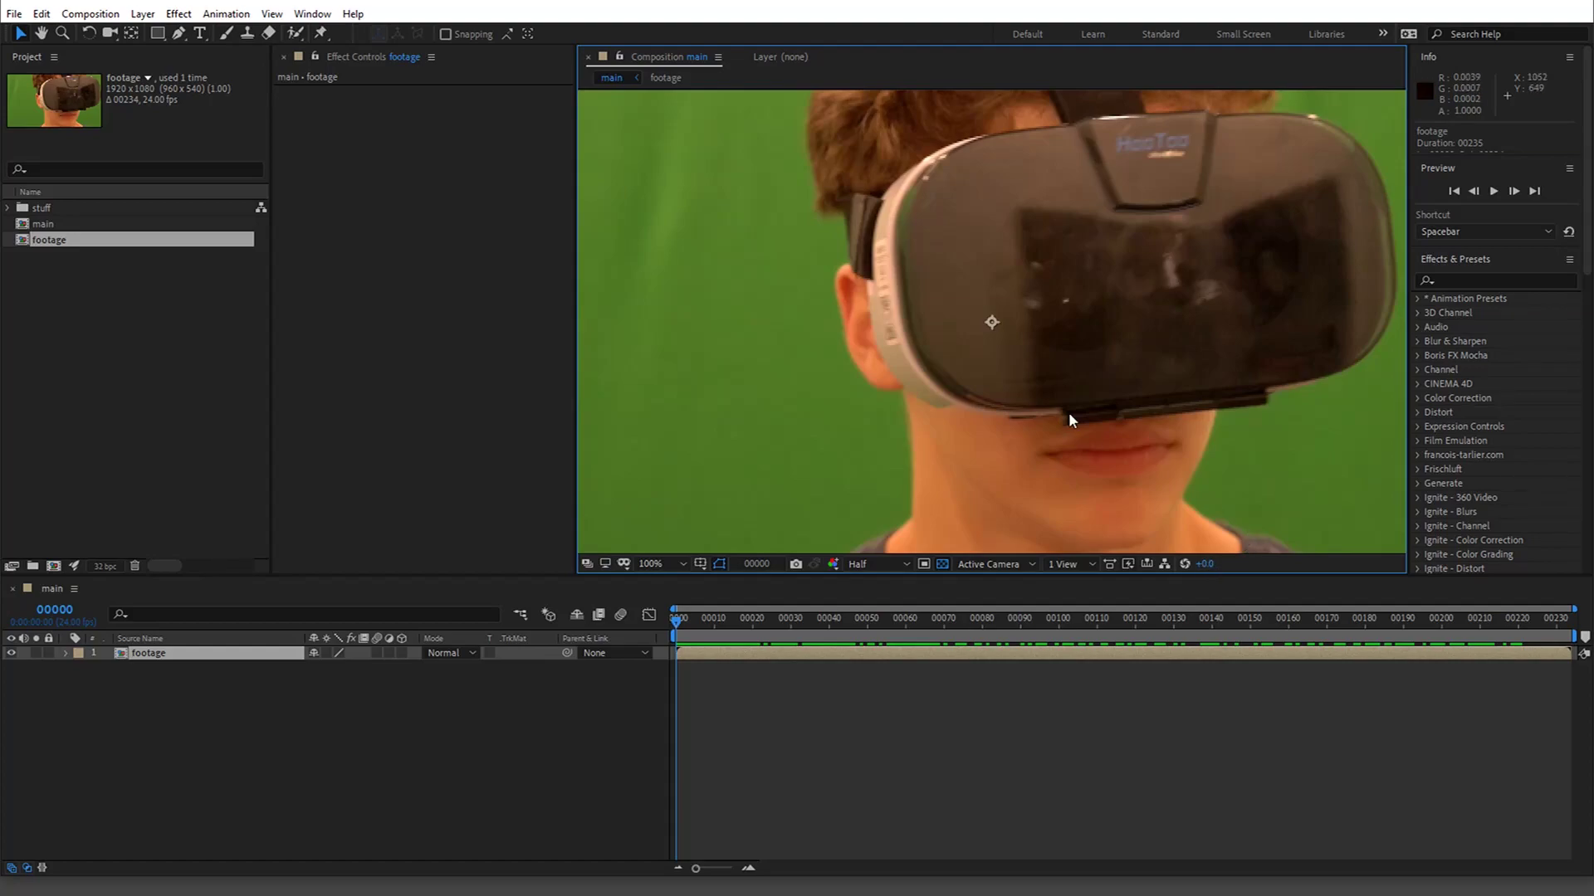
pyautogui.press(',')
pyautogui.press(',')
pyautogui.press(',')
pyautogui.press(',')
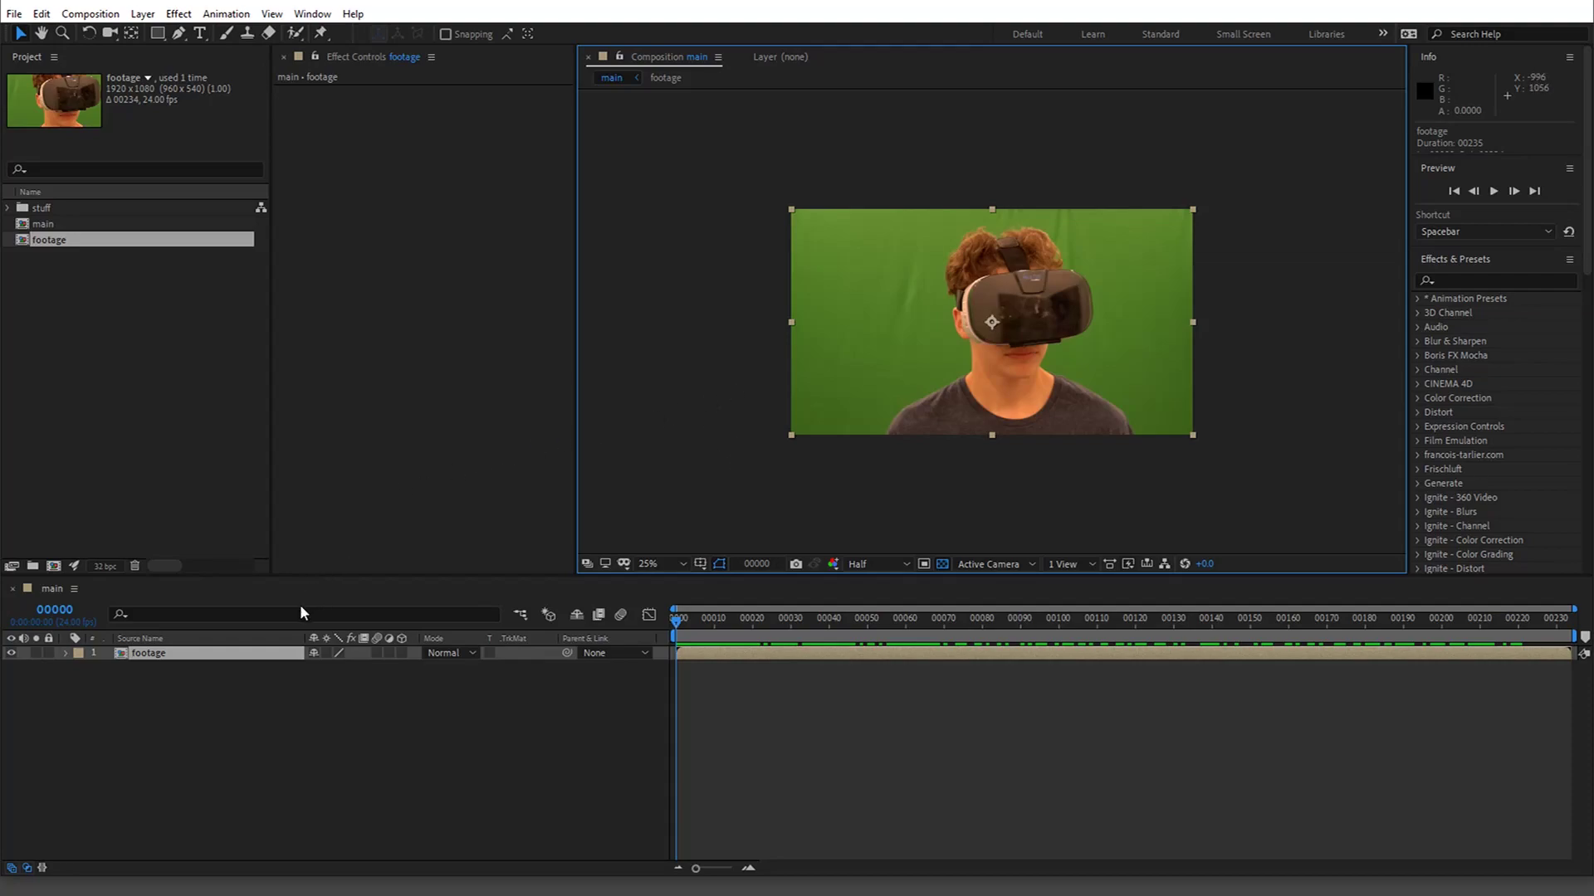
# - Duplicate the footage layer and rename the bottom copy key01
pyautogui.click(276, 658)
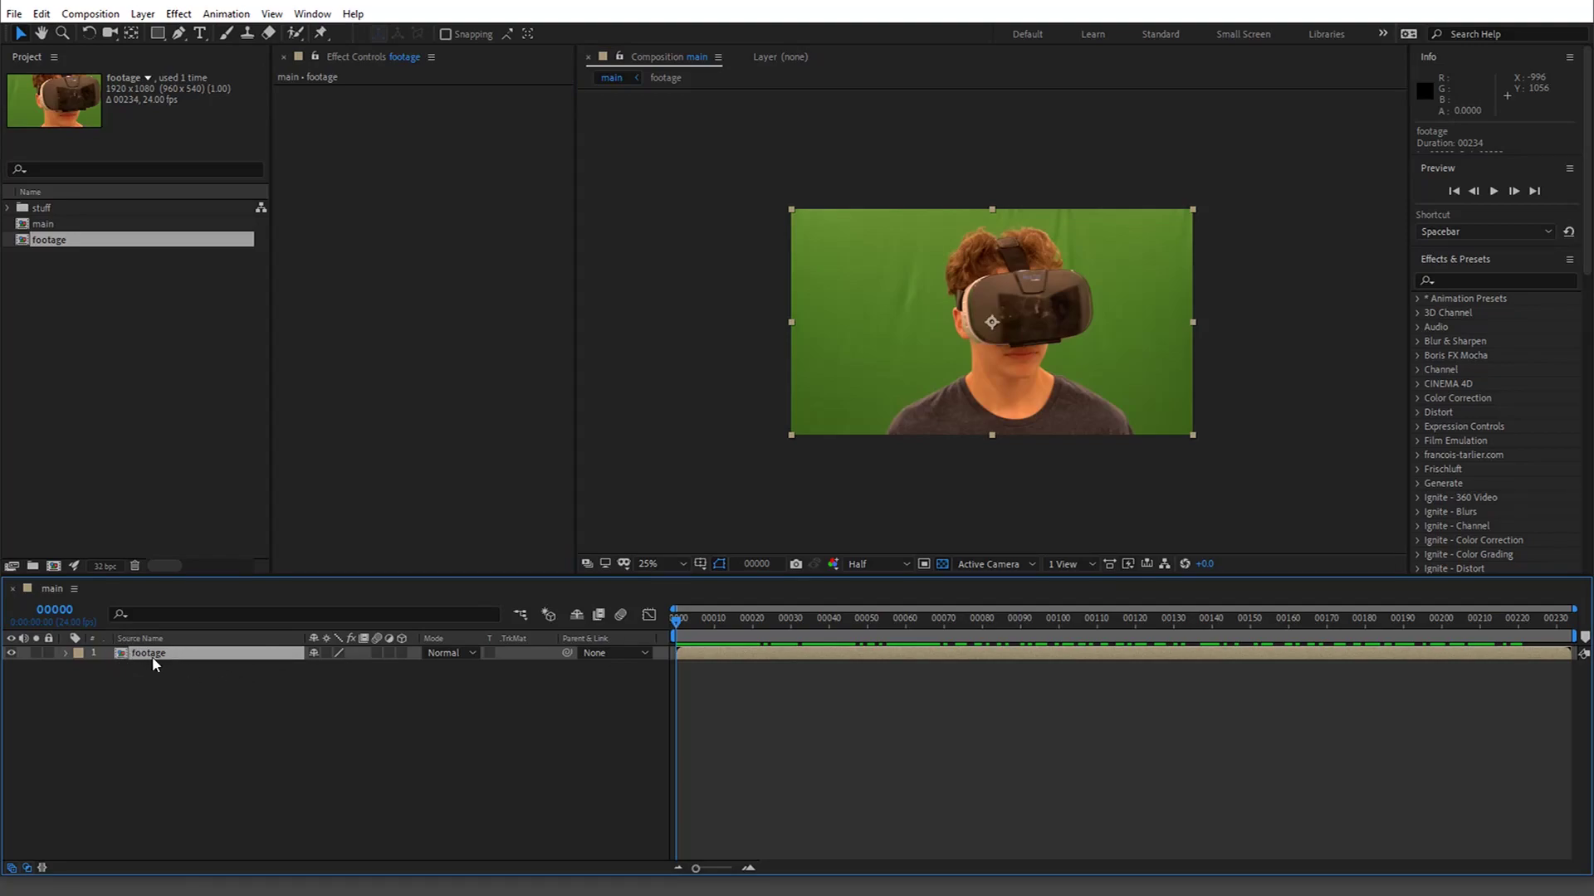
pyautogui.hotkey('ctrl', 'd')
pyautogui.hotkey('ctrl', 'd')
pyautogui.click(169, 681)
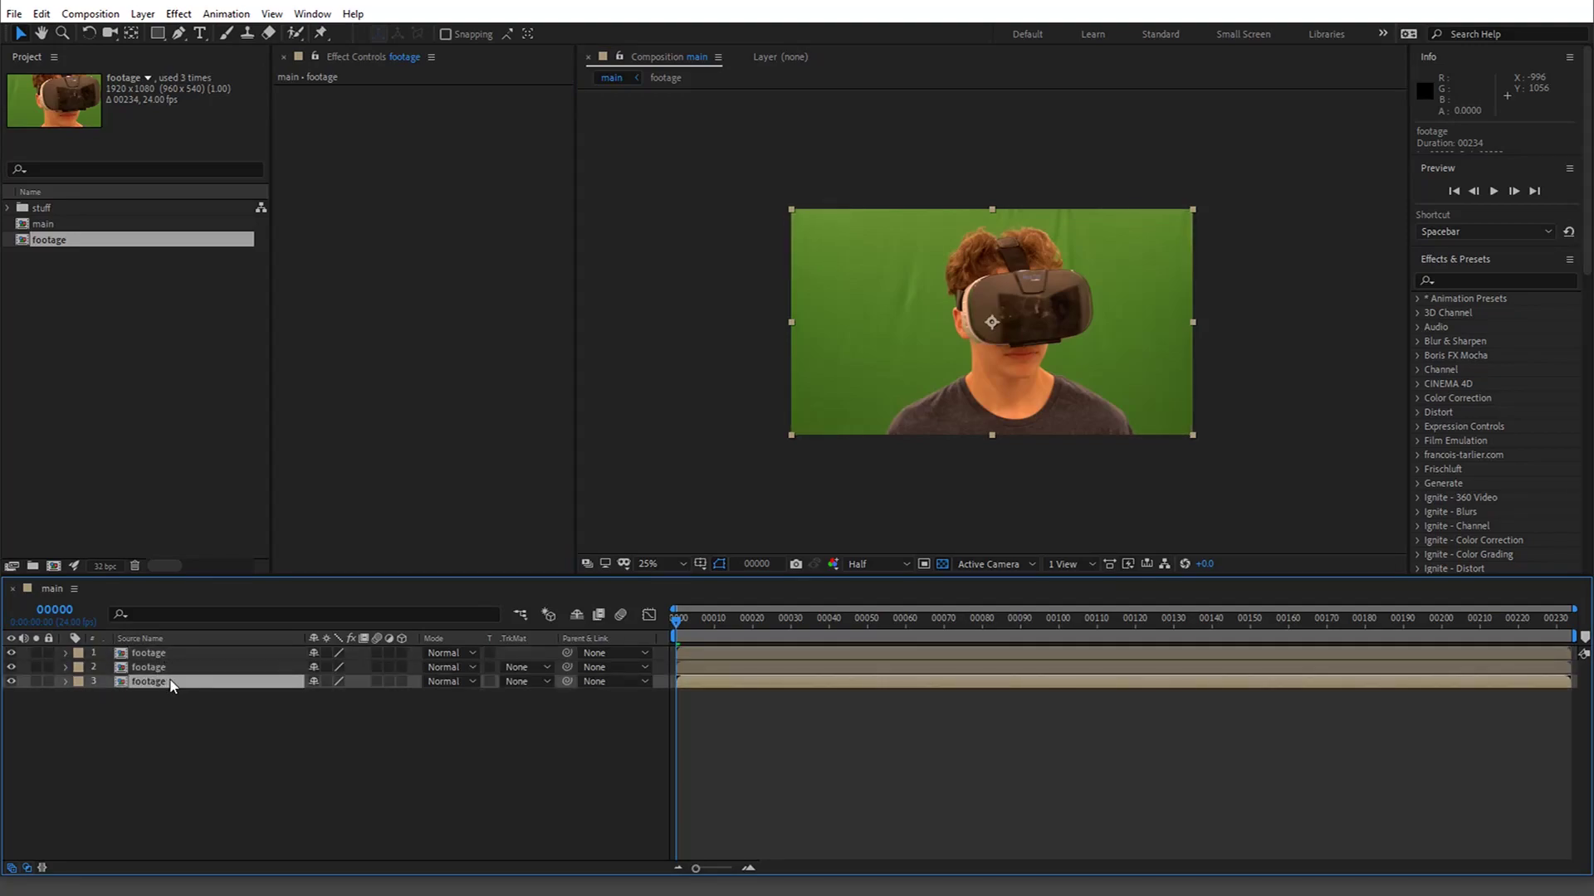
pyautogui.press('Return')
pyautogui.write('key01')
pyautogui.press('Return')
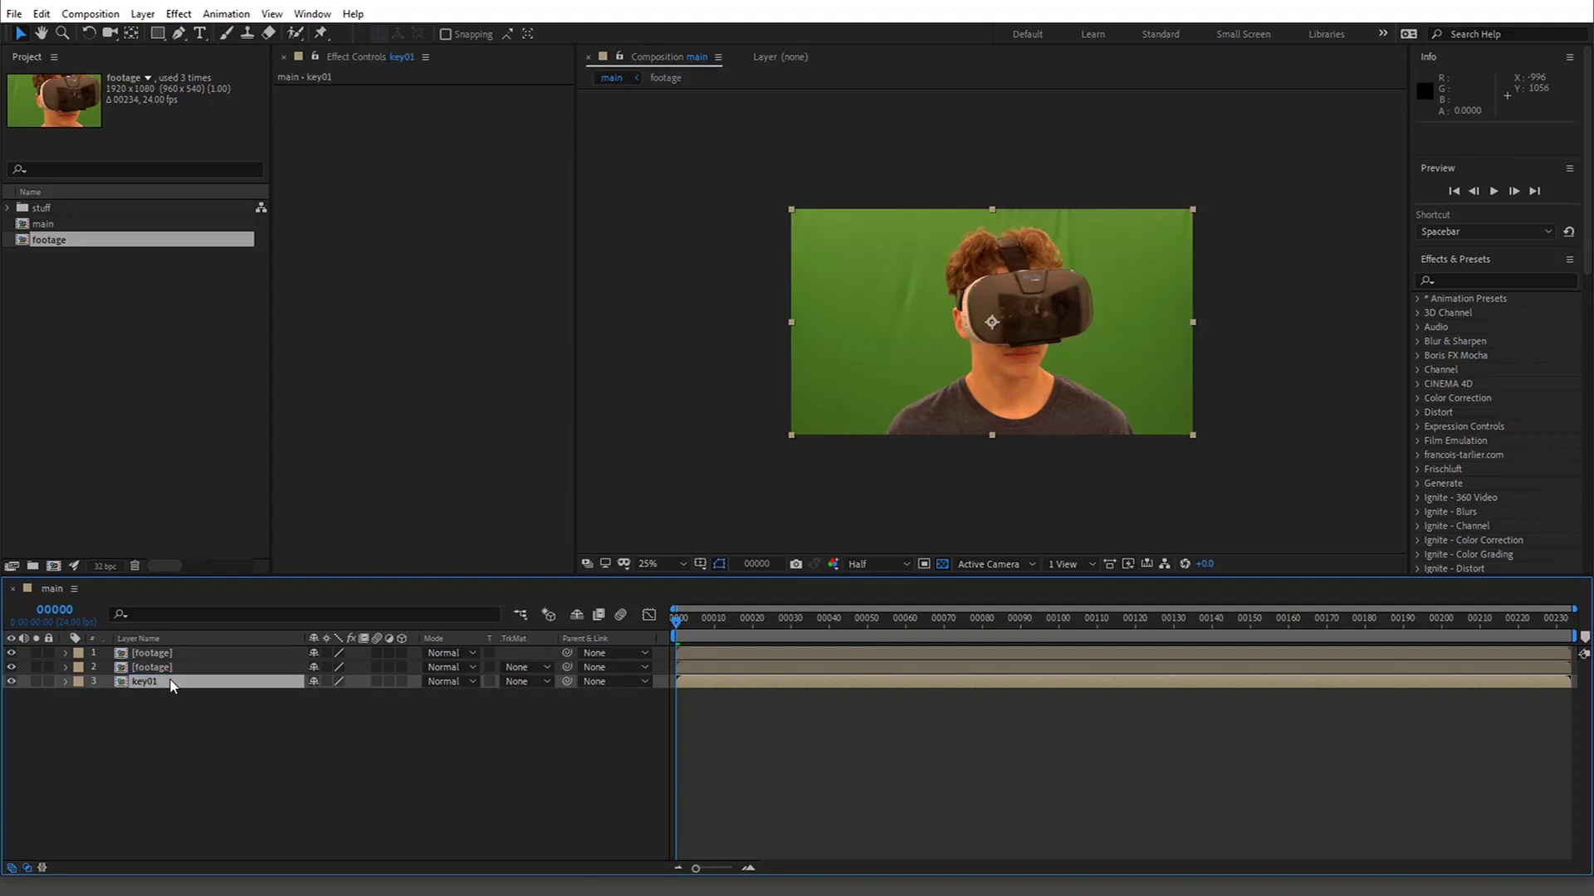
# - Rename the middle copy key02, hide the top two layers, and select key01
pyautogui.click(172, 670)
pyautogui.press('Return')
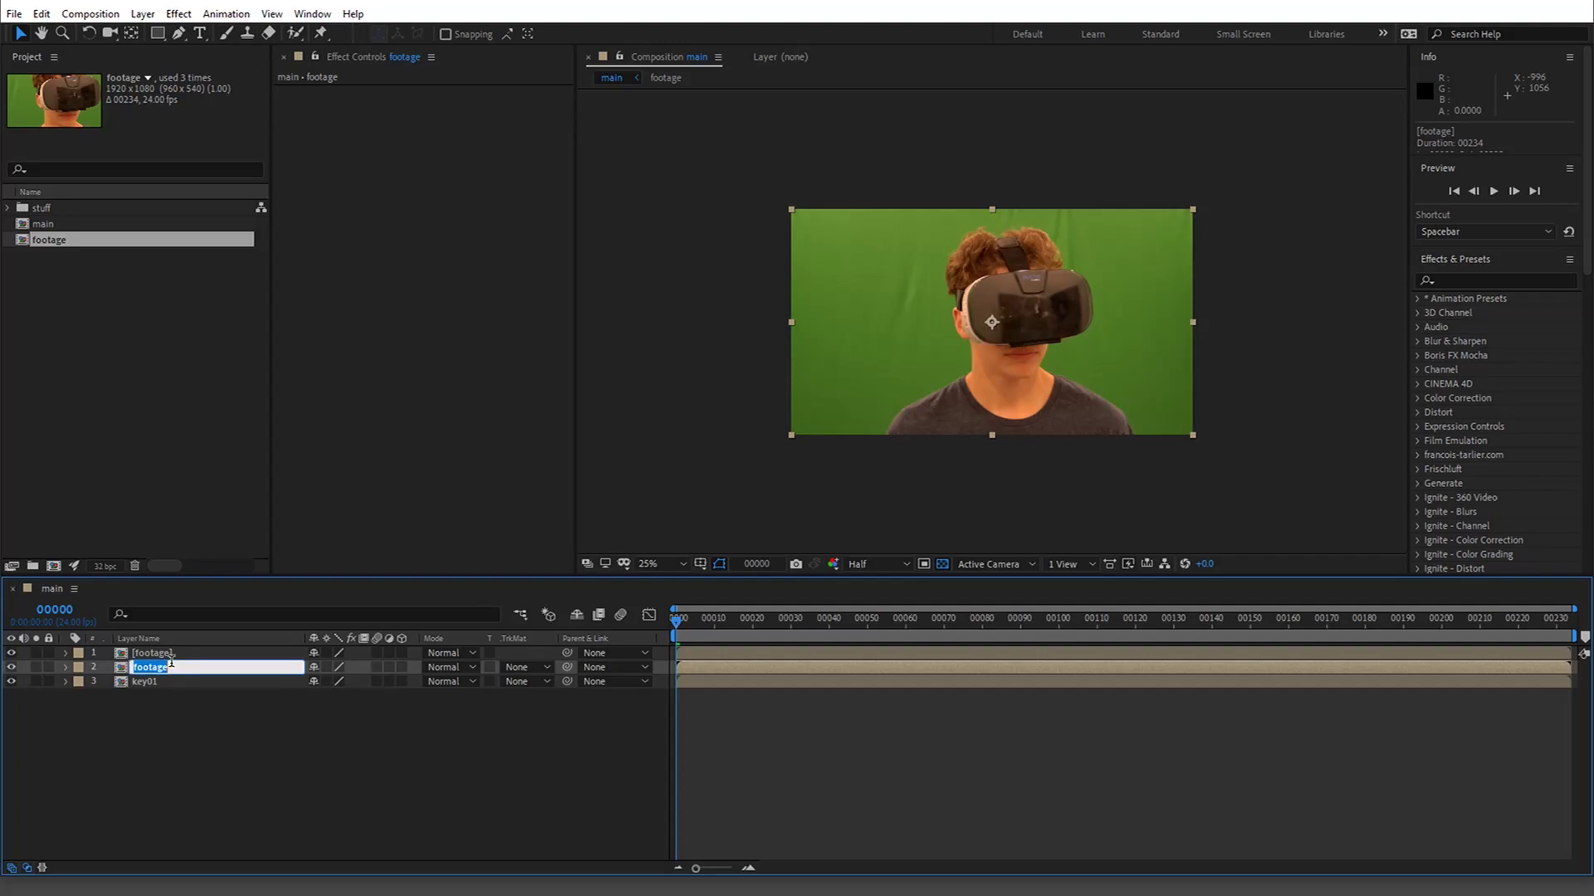
pyautogui.write('key02')
pyautogui.press('Return')
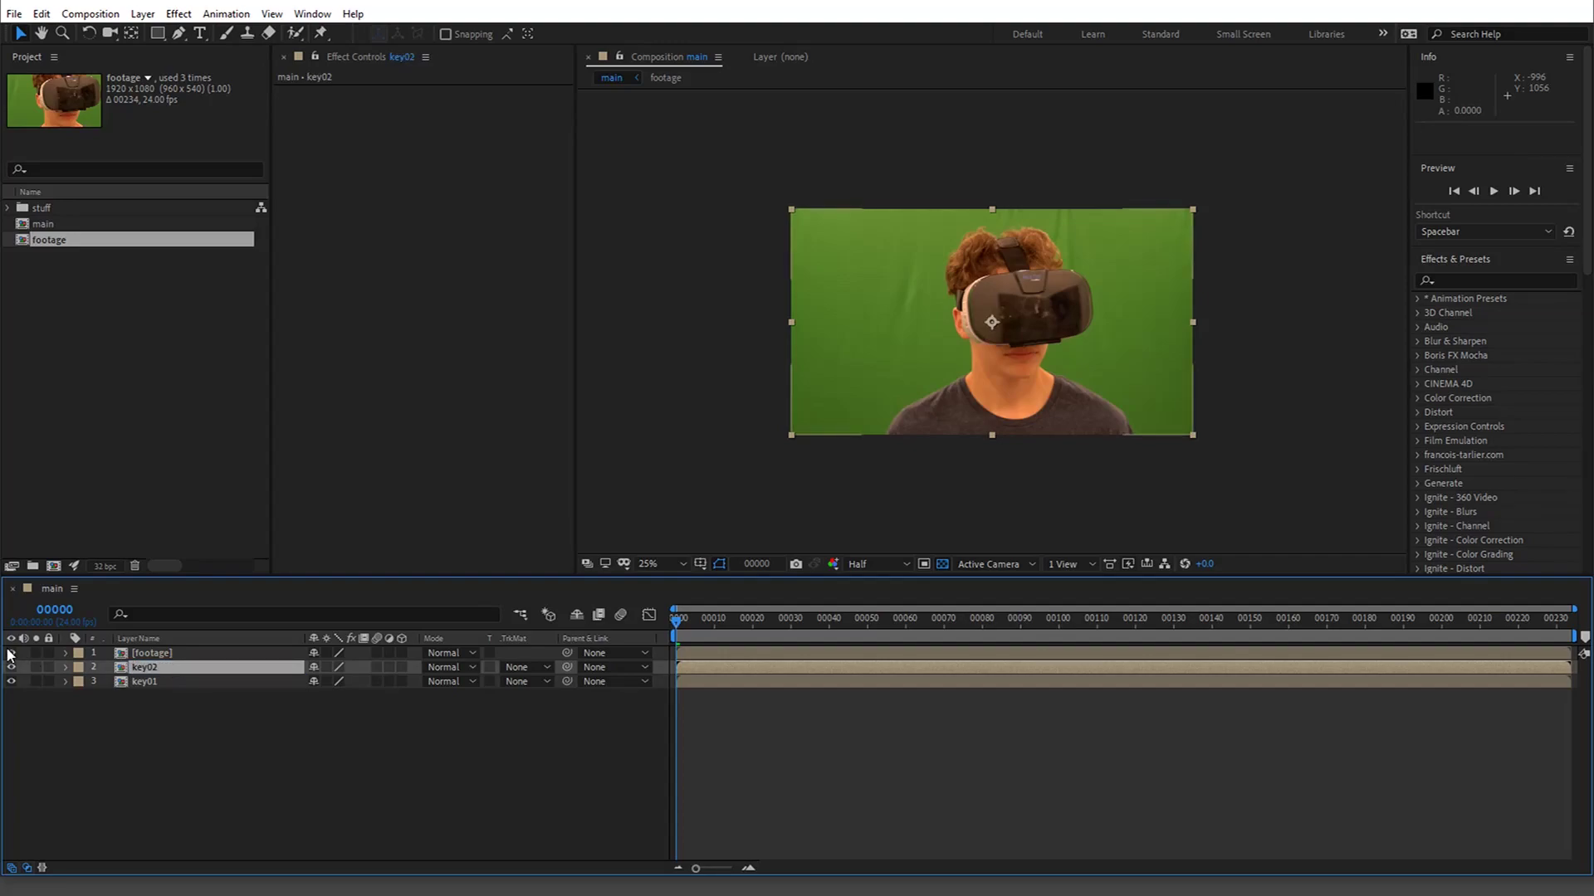
pyautogui.moveTo(11, 653); pyautogui.dragTo(10, 668)
pyautogui.click(140, 682)
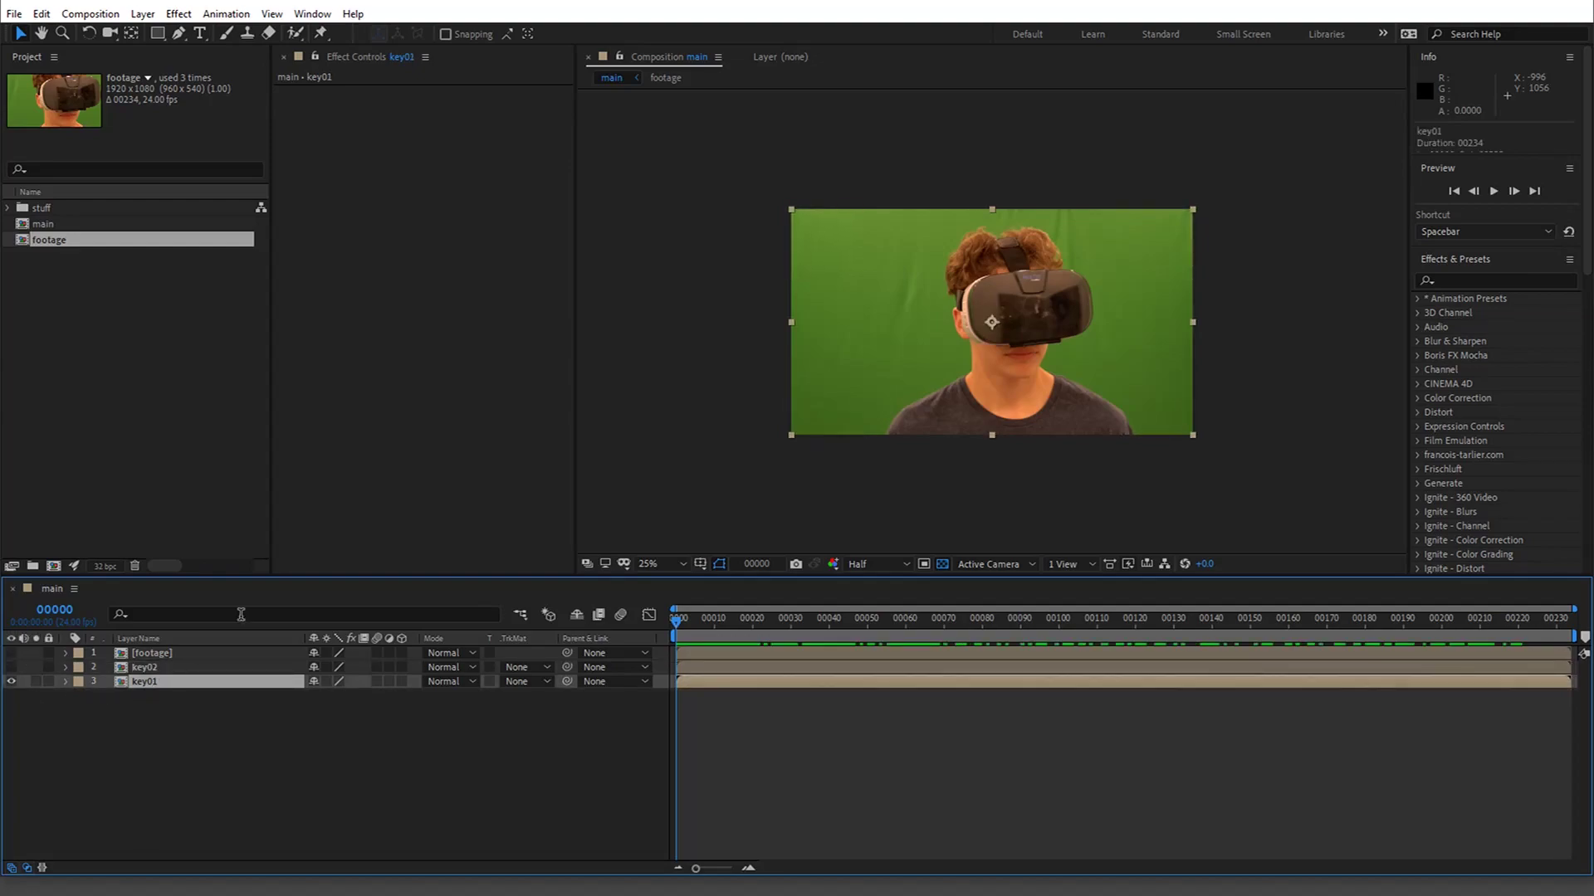
# - Apply Keylight (1.2) to the key01 layer and zoom the view to 50%
pyautogui.click(457, 390)
pyautogui.hotkey('ctrl', 'space')
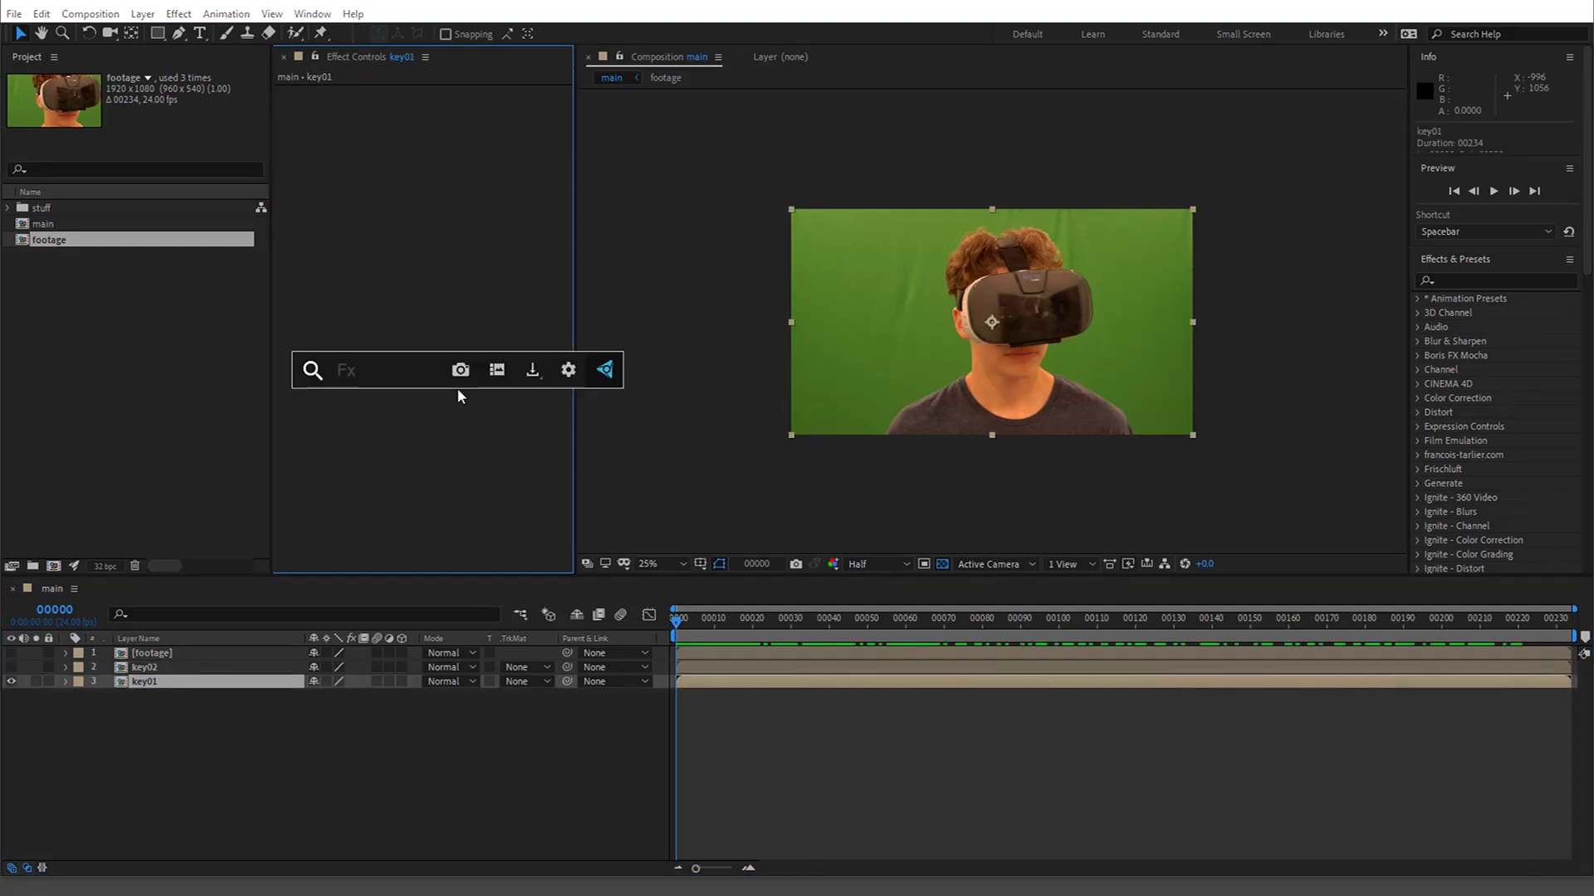
pyautogui.write('keylig')
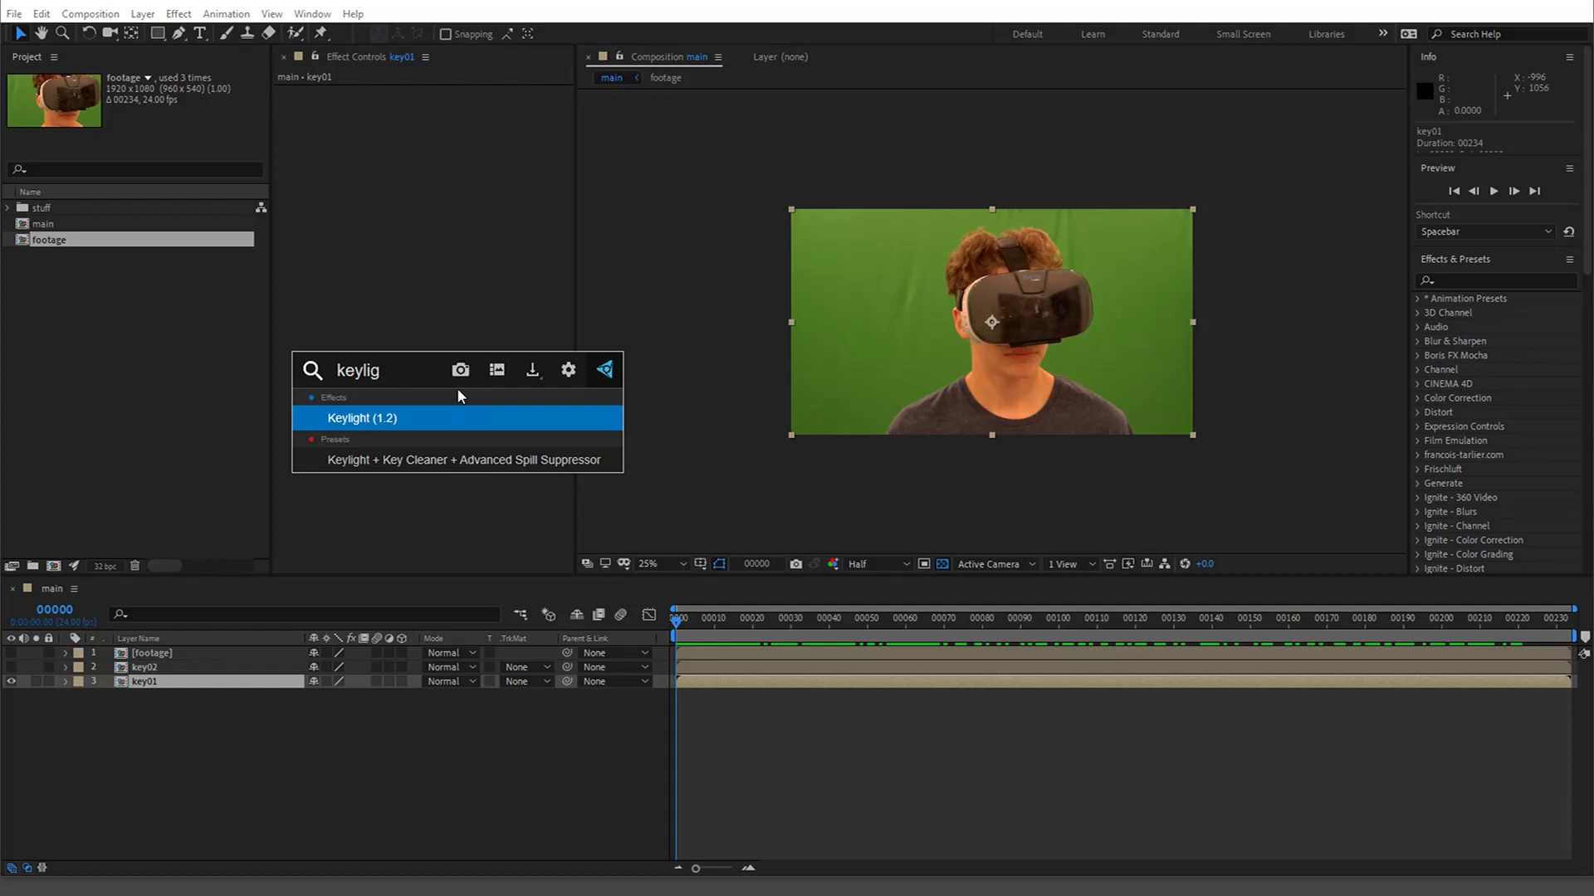
pyautogui.press('Return')
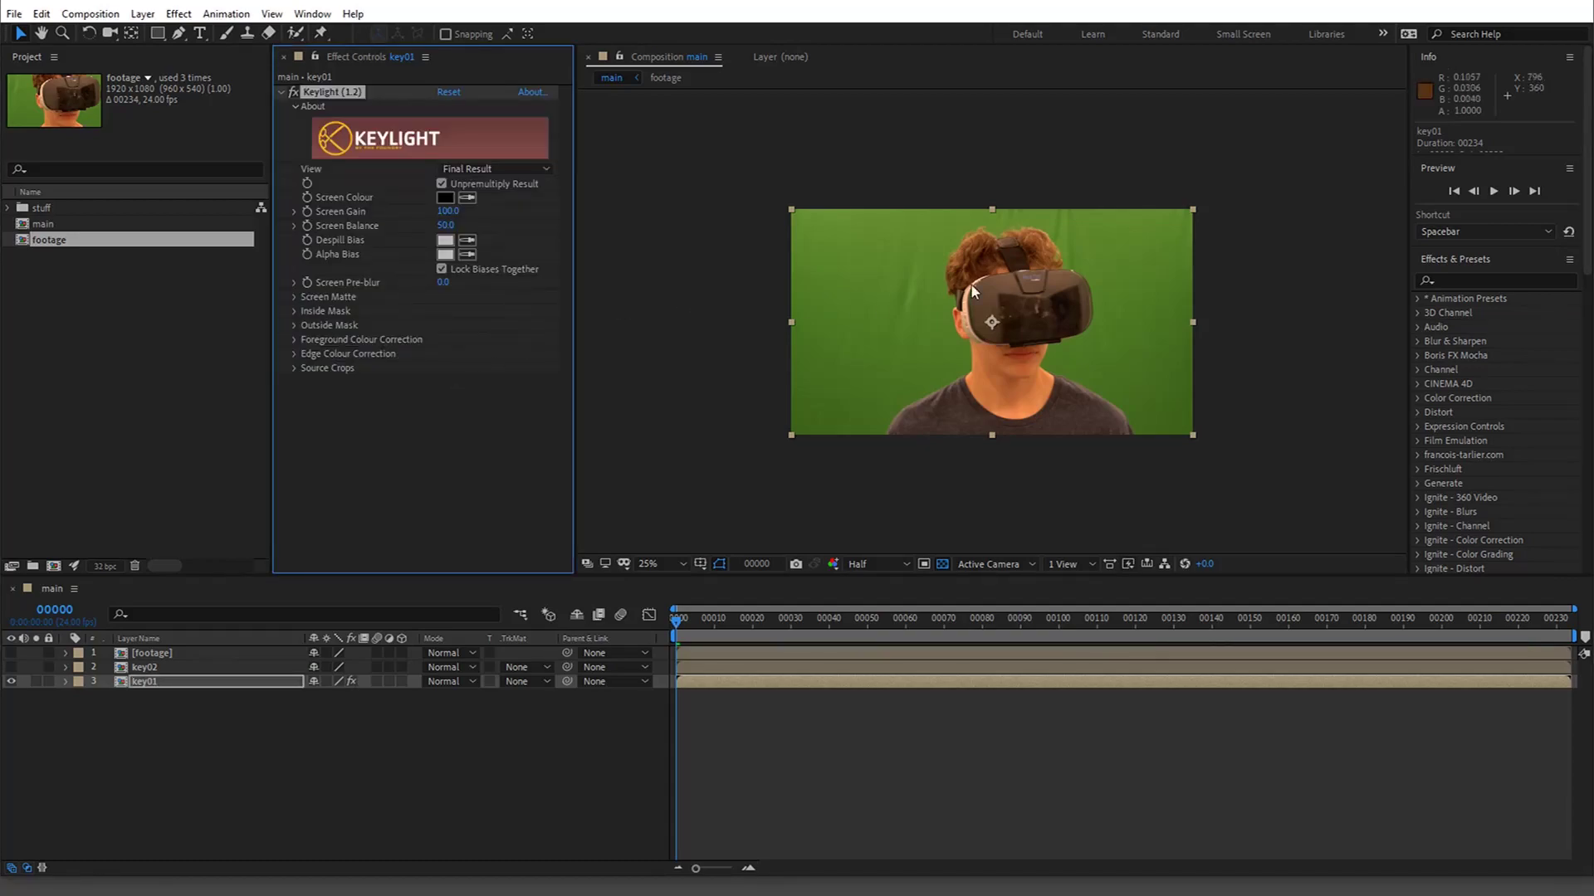
pyautogui.press('.')
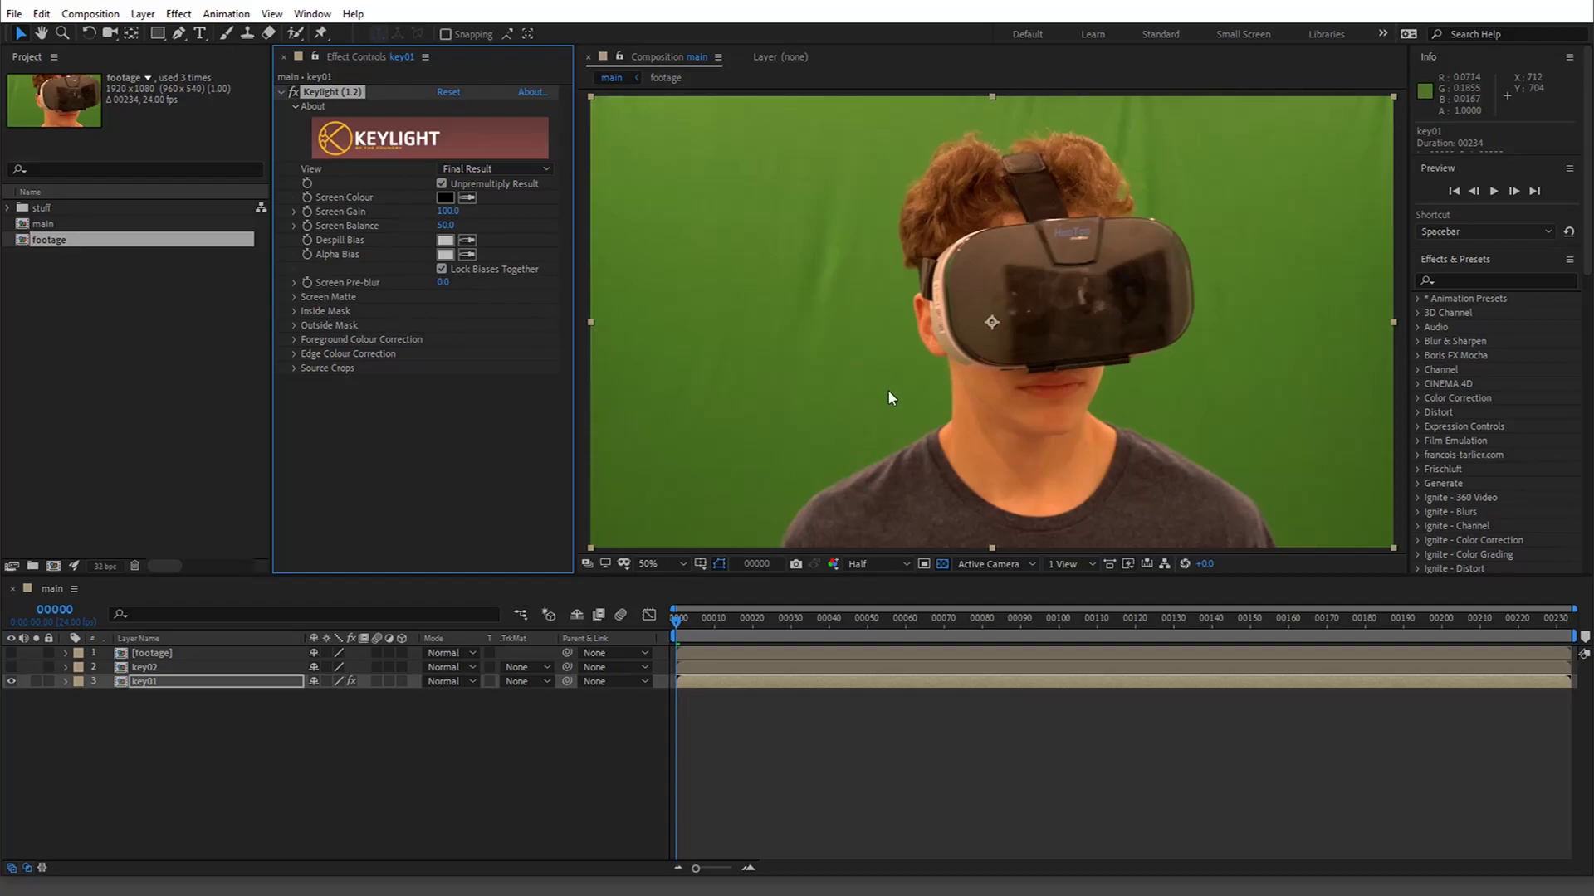
pyautogui.moveTo(887, 390); pyautogui.dragTo(886, 366)
# - Sample the green screen as Keylight's Screen Colour, check the Screen Matte, then return to Final Result
pyautogui.click(466, 197)
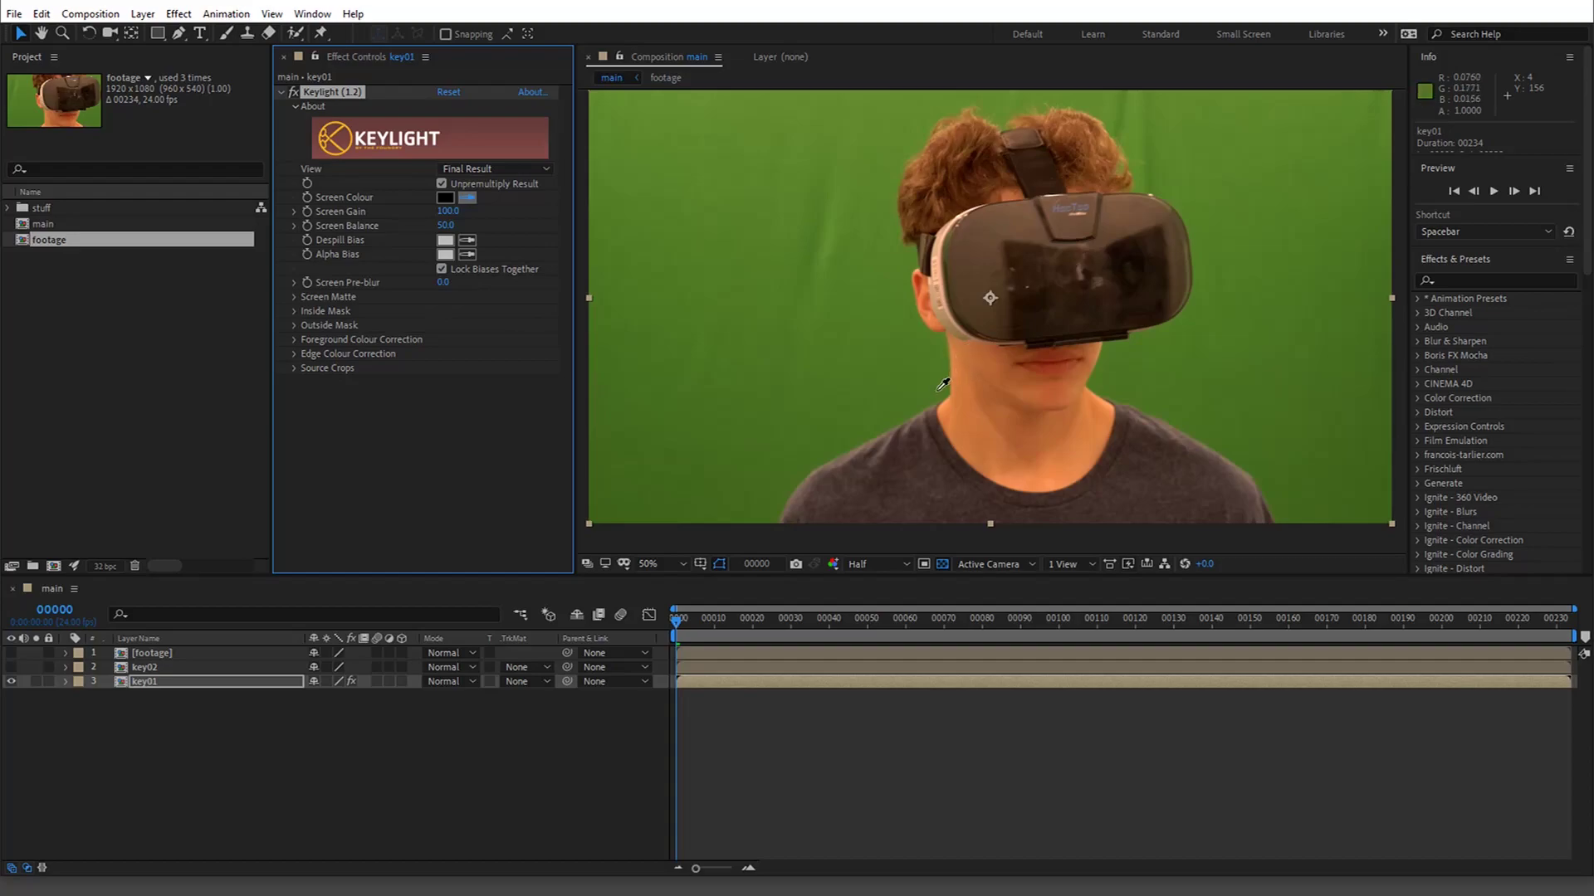
pyautogui.click(811, 468)
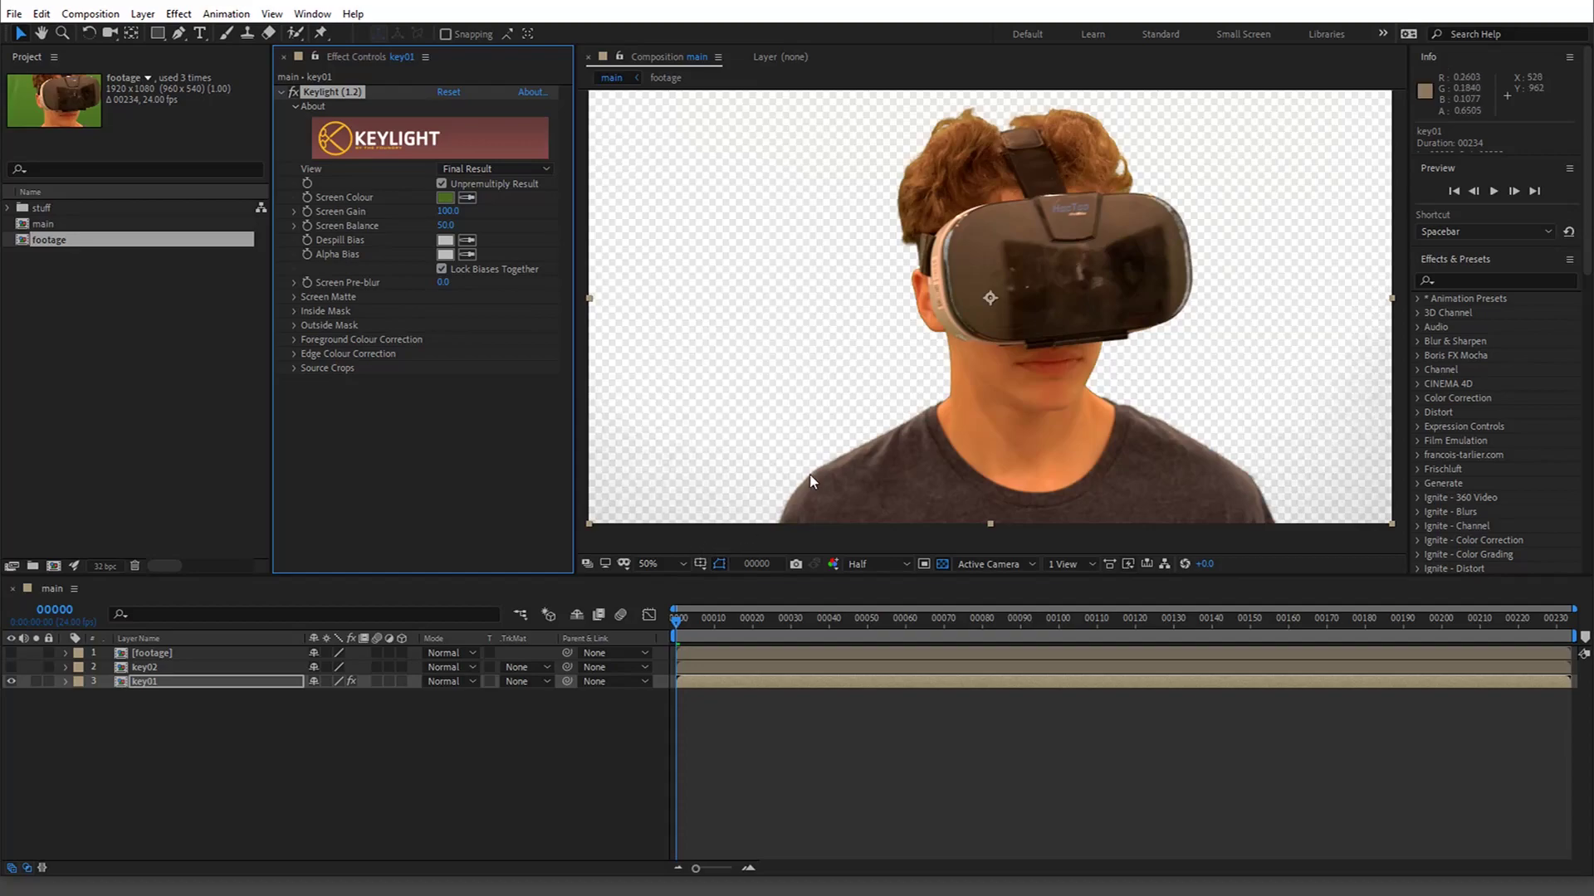
pyautogui.click(496, 169)
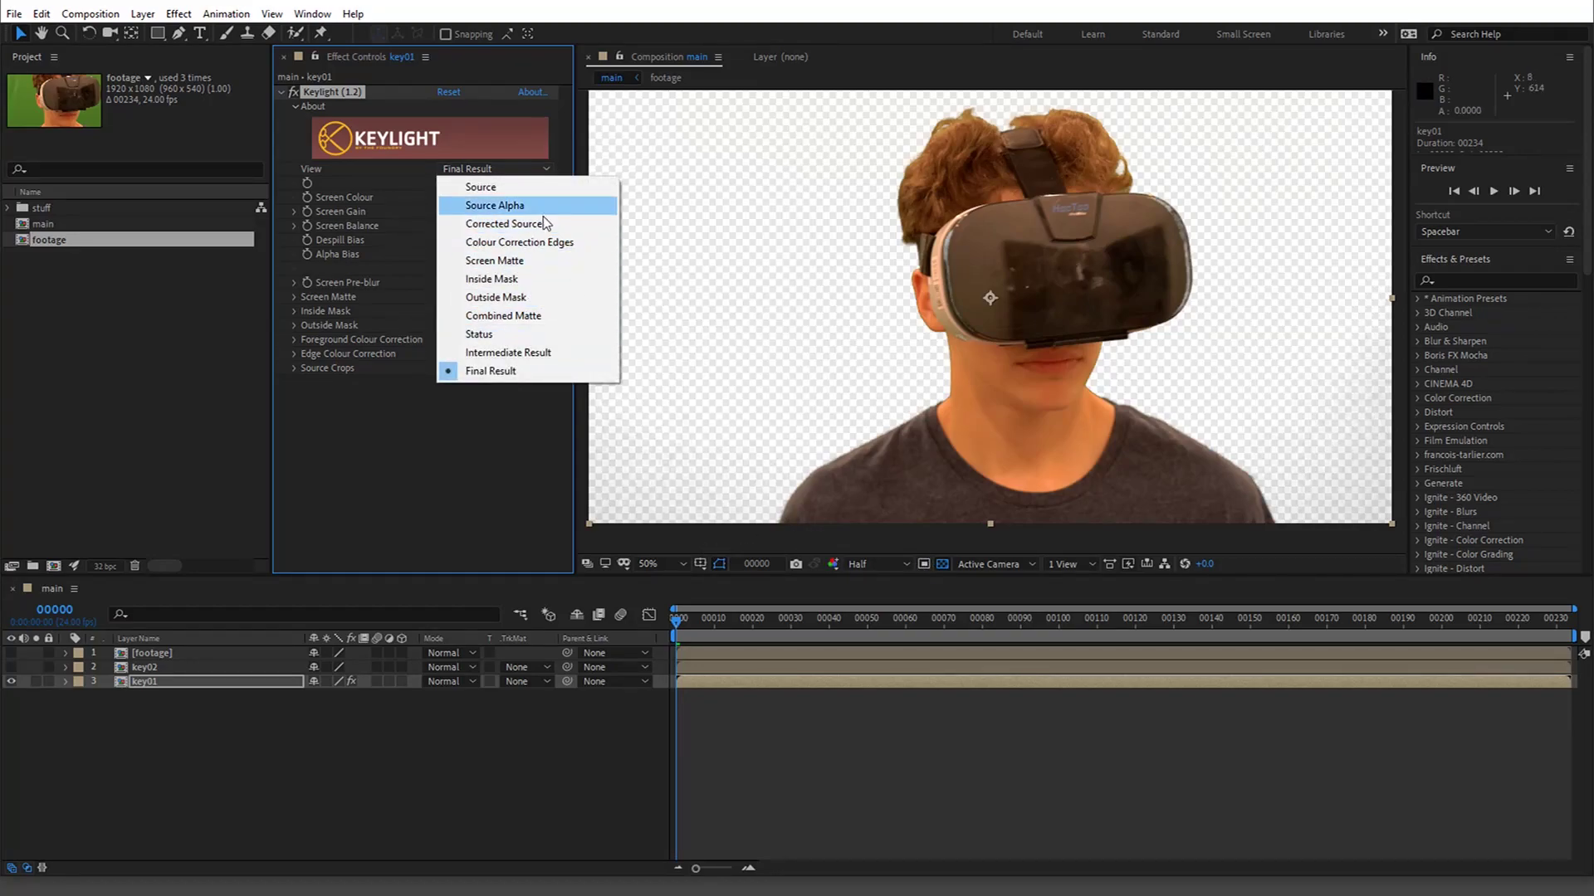
pyautogui.click(546, 259)
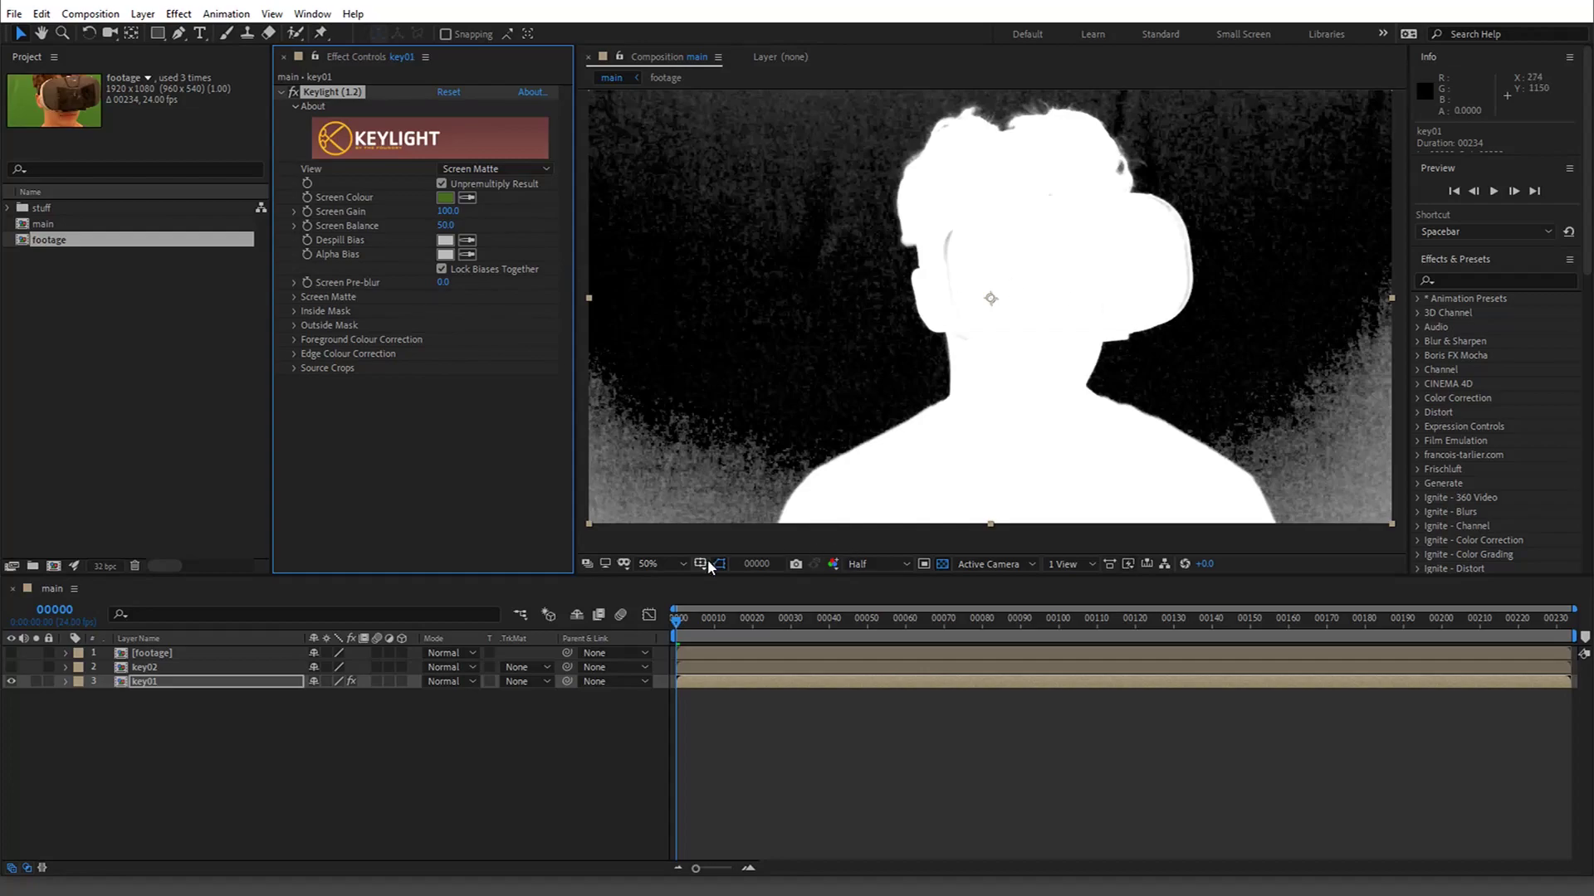
pyautogui.click(531, 170)
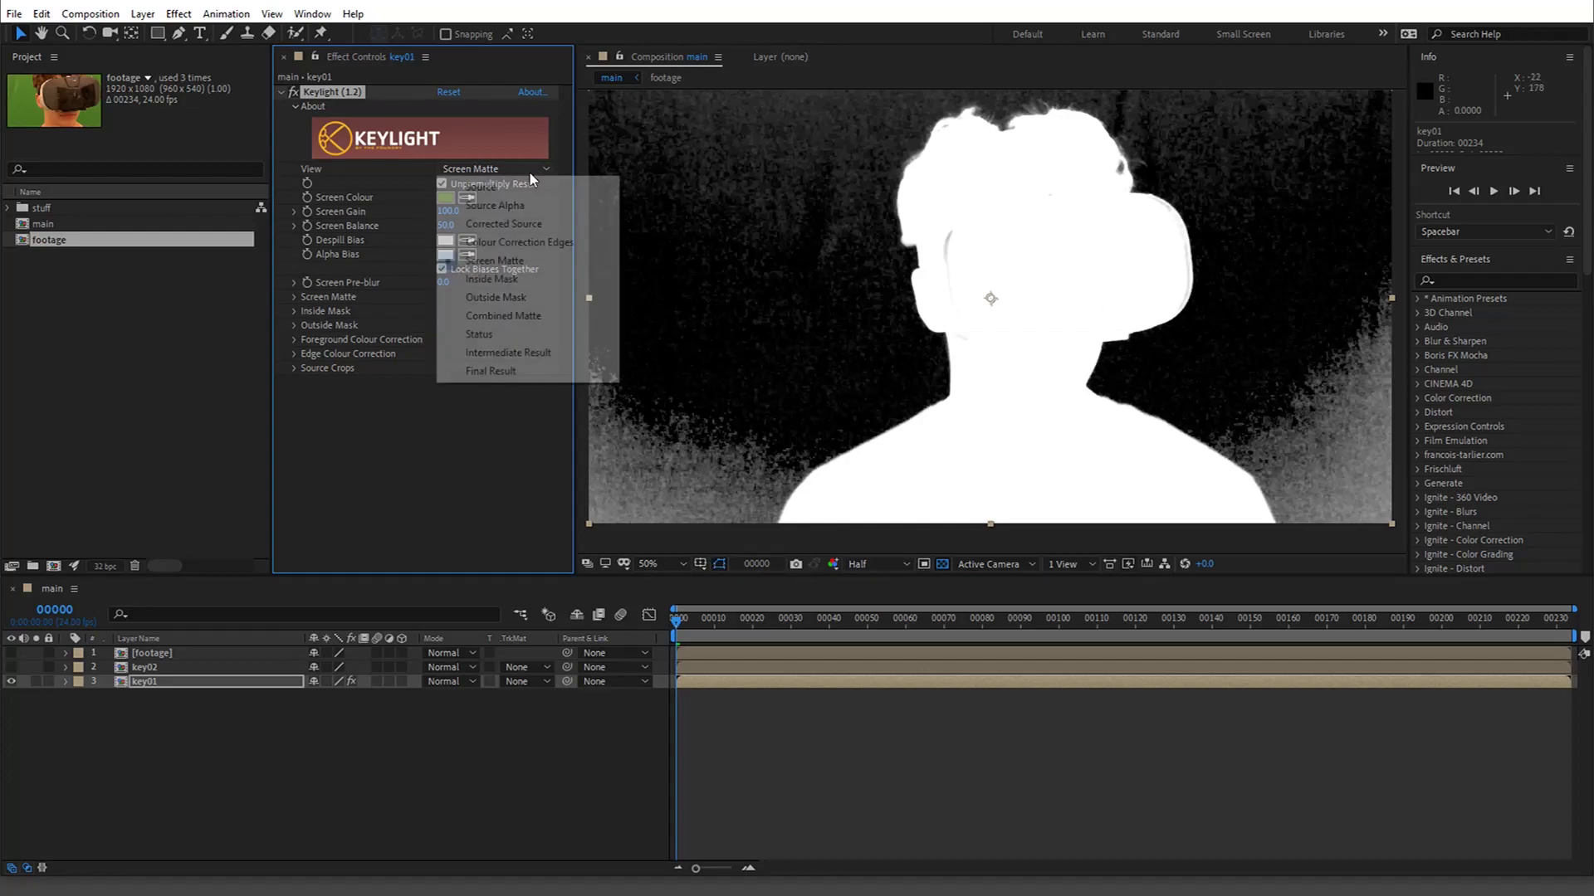
pyautogui.click(520, 365)
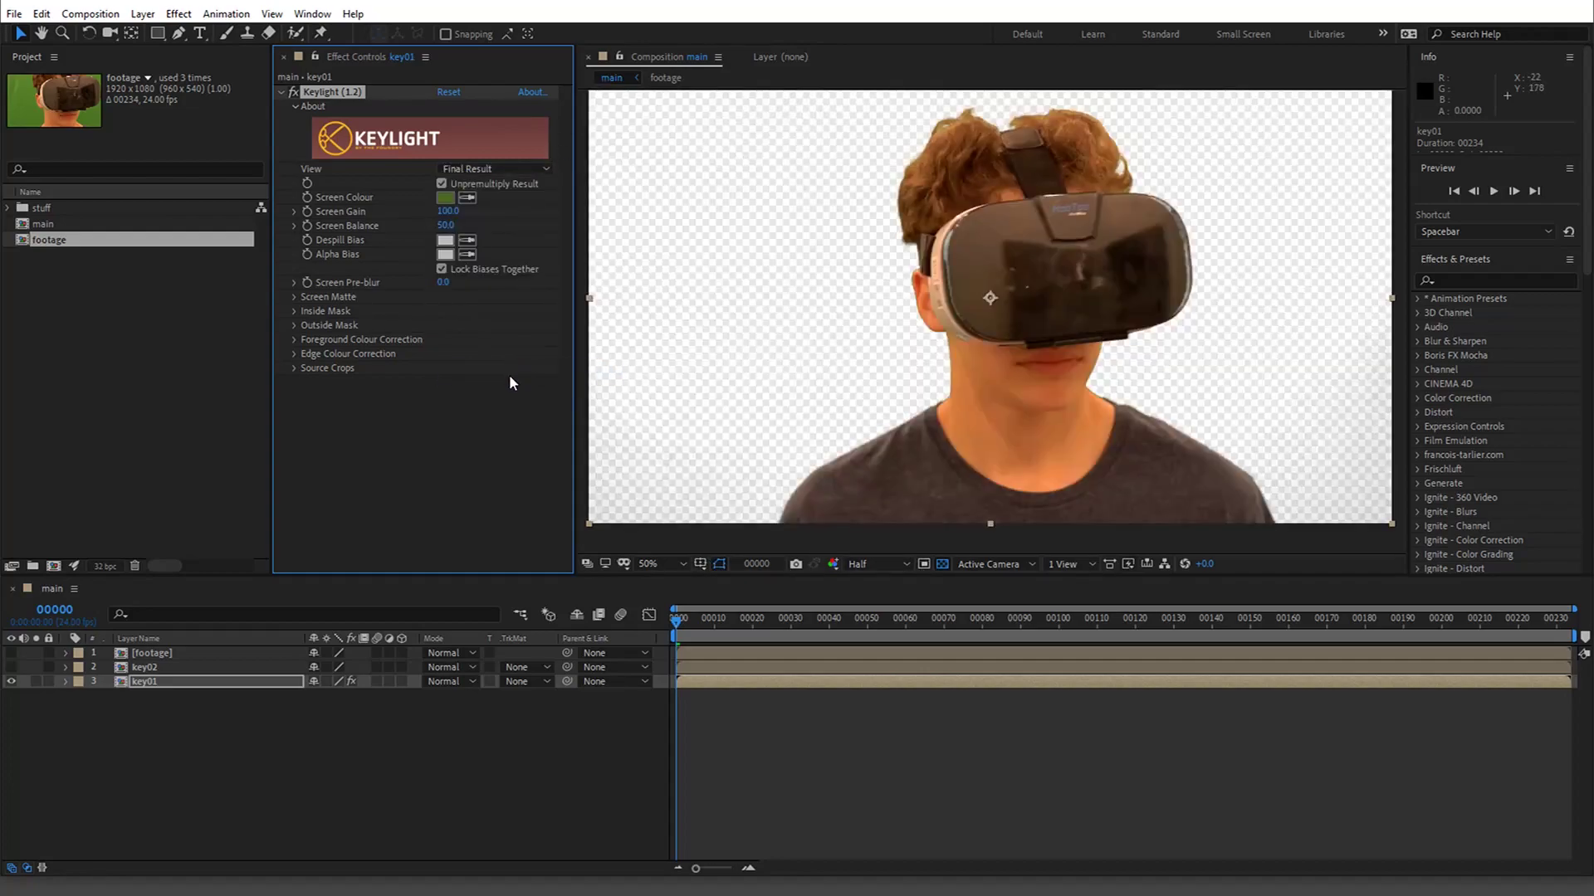
# - Rename key01 to 'dark key' and collapse its Keylight settings
pyautogui.click(258, 683)
pyautogui.press('Return')
pyautogui.write('dark')
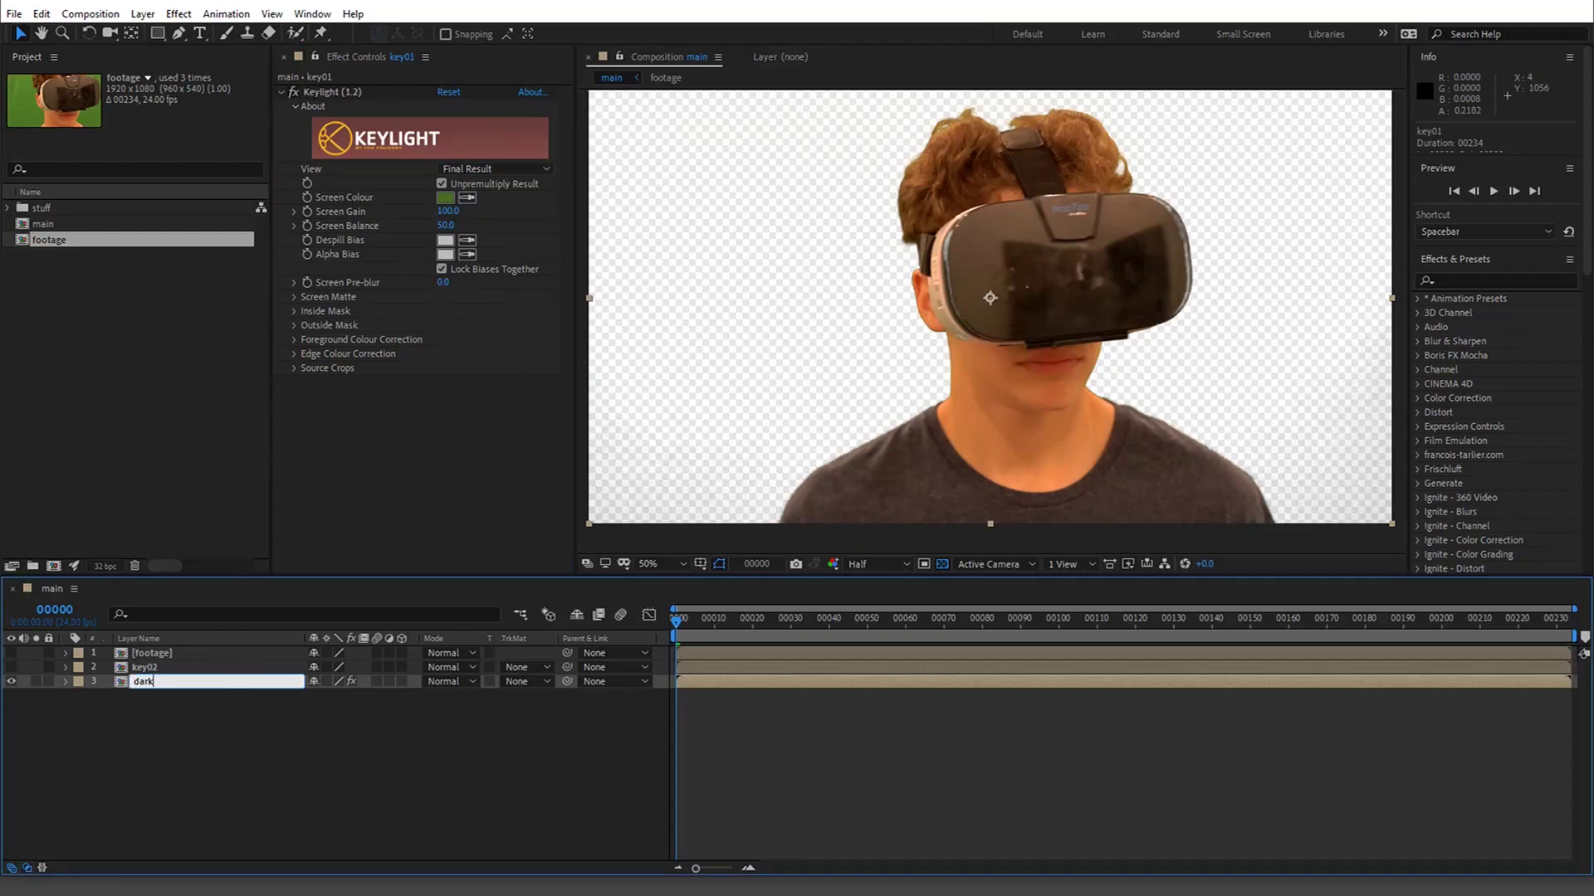
pyautogui.press('Return')
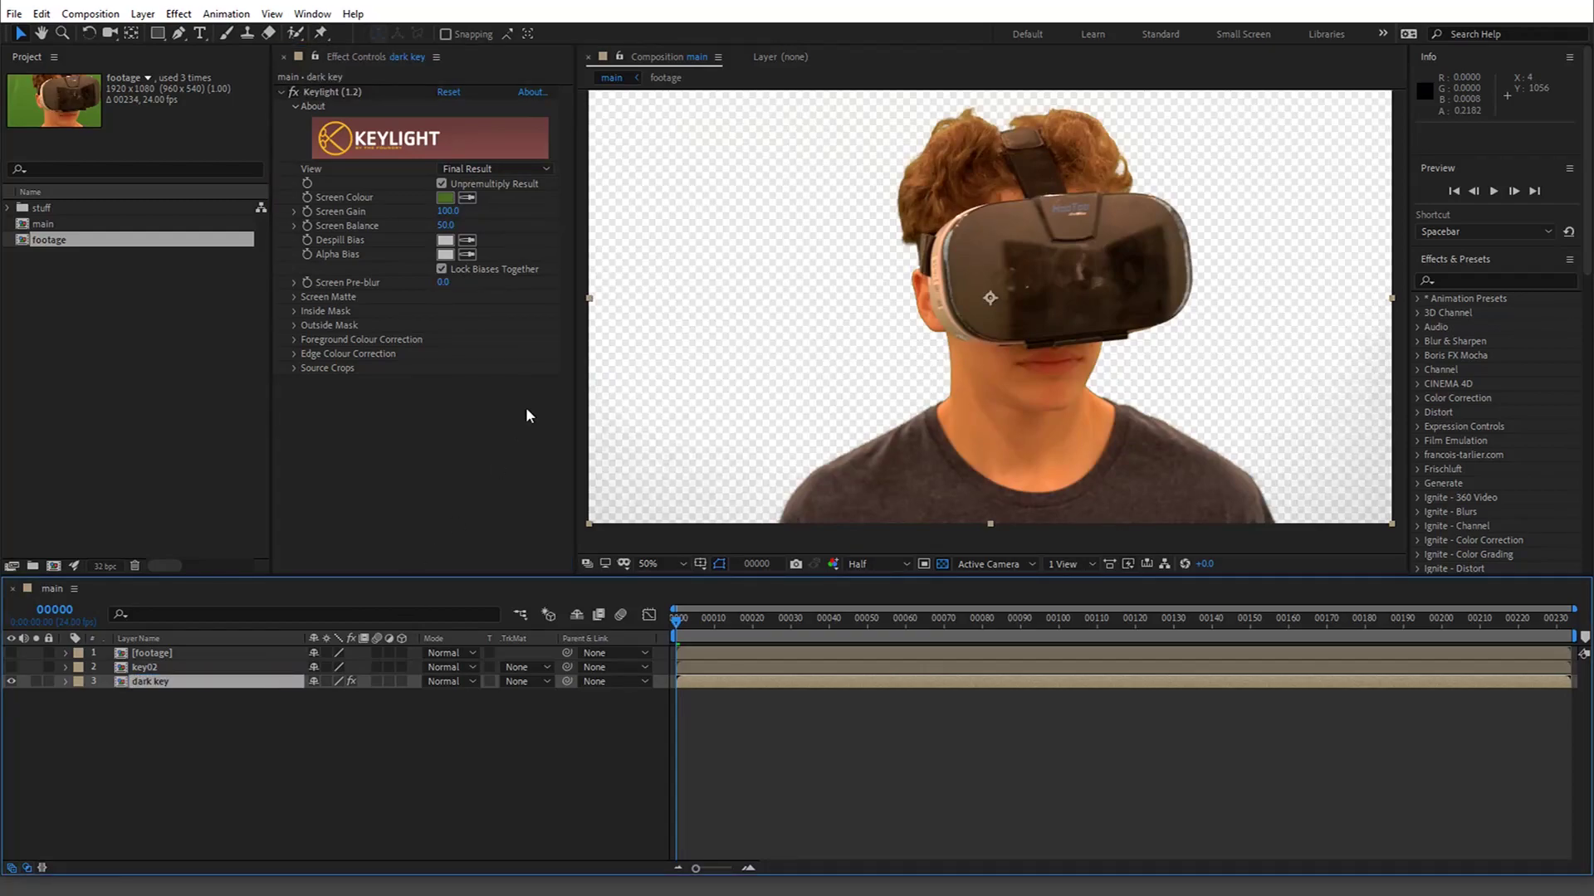
pyautogui.click(280, 91)
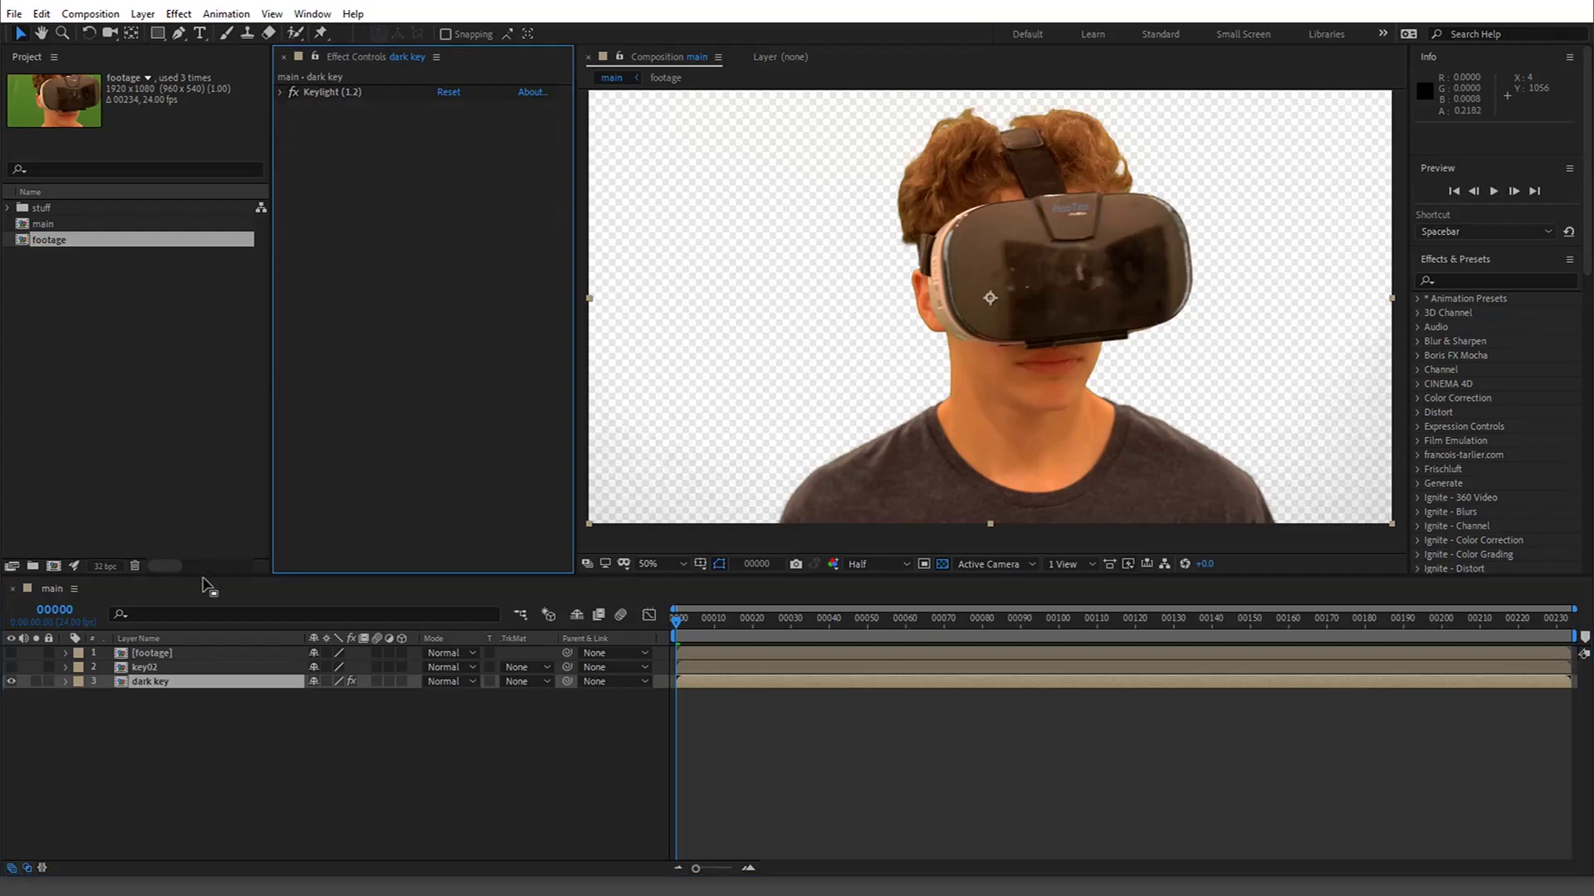
# - Rename key02 to 'light key' and apply Keylight (1.2) to it
pyautogui.click(160, 669)
pyautogui.press('Return')
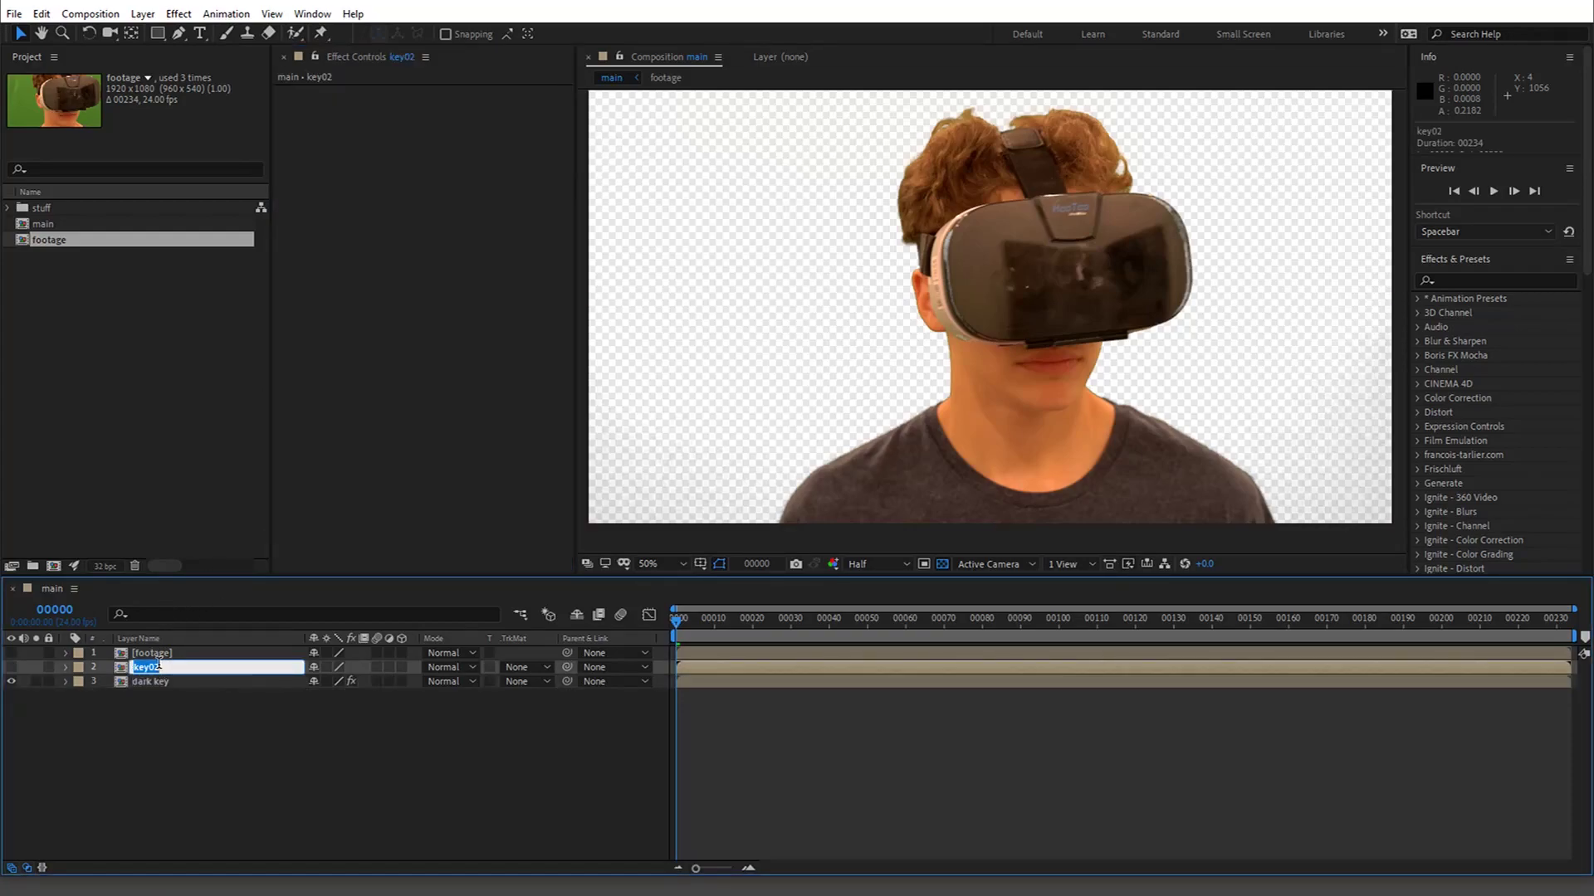
pyautogui.write('light key')
pyautogui.press('Return')
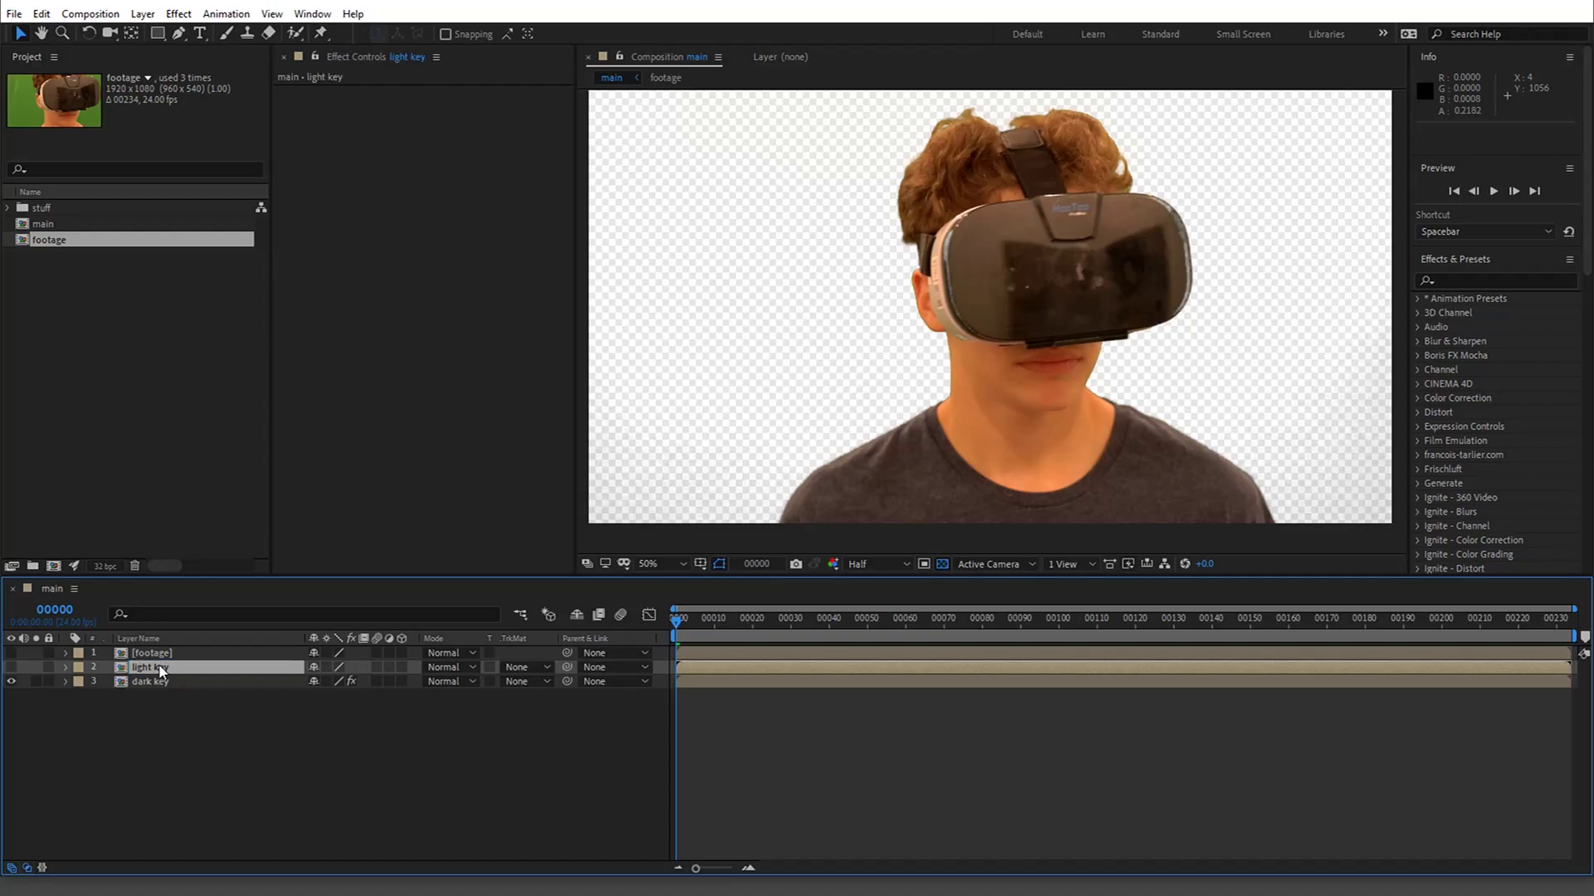
pyautogui.hotkey('ctrl', 'space')
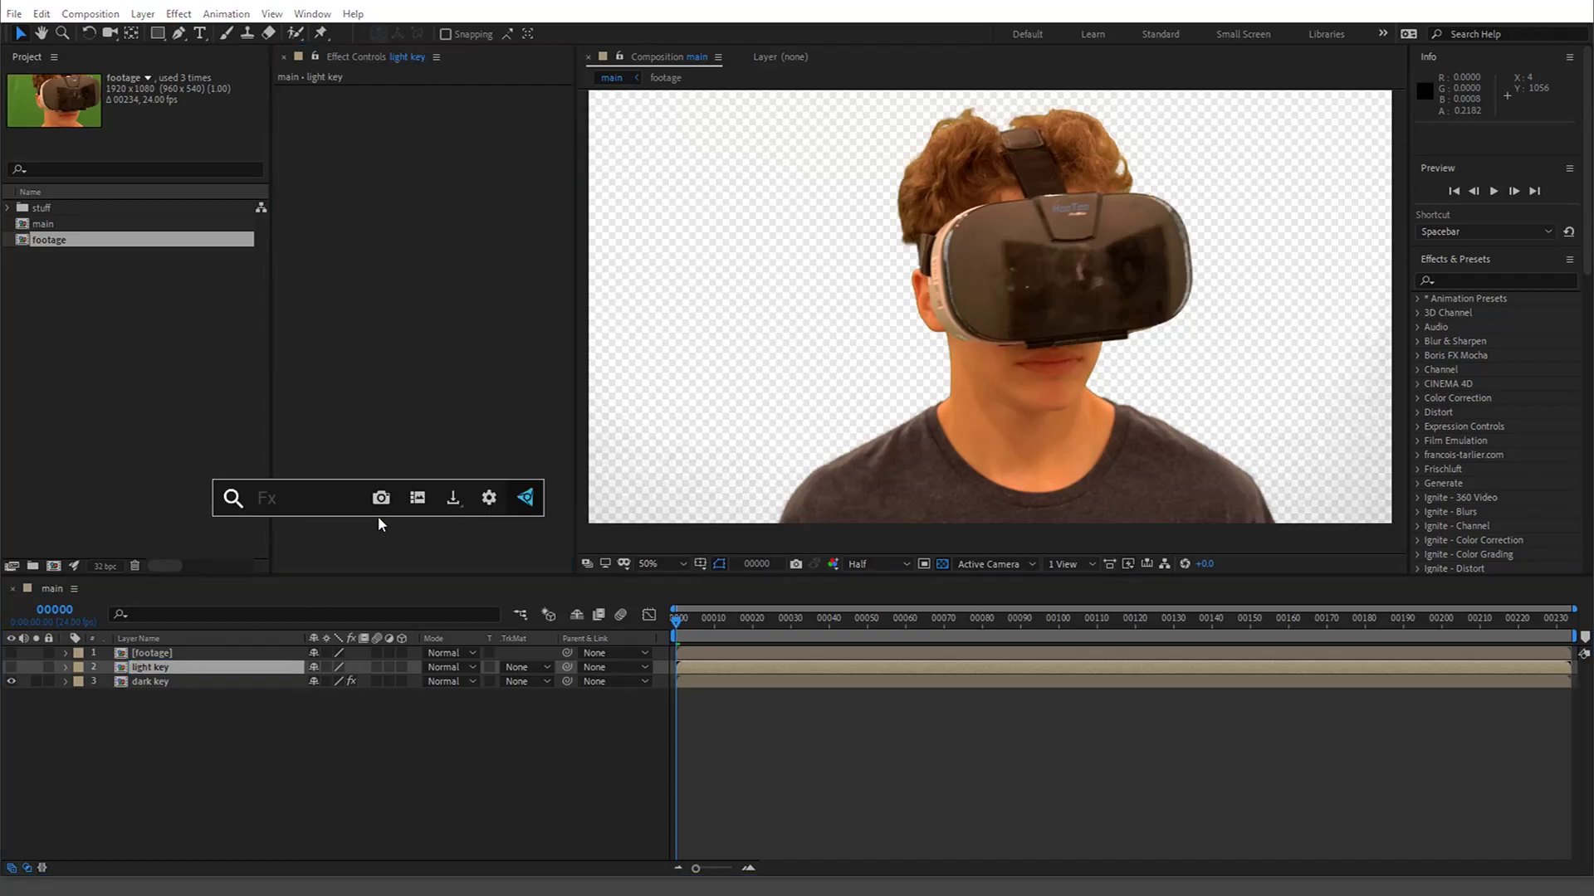
pyautogui.write('keyli')
pyautogui.press('Return')
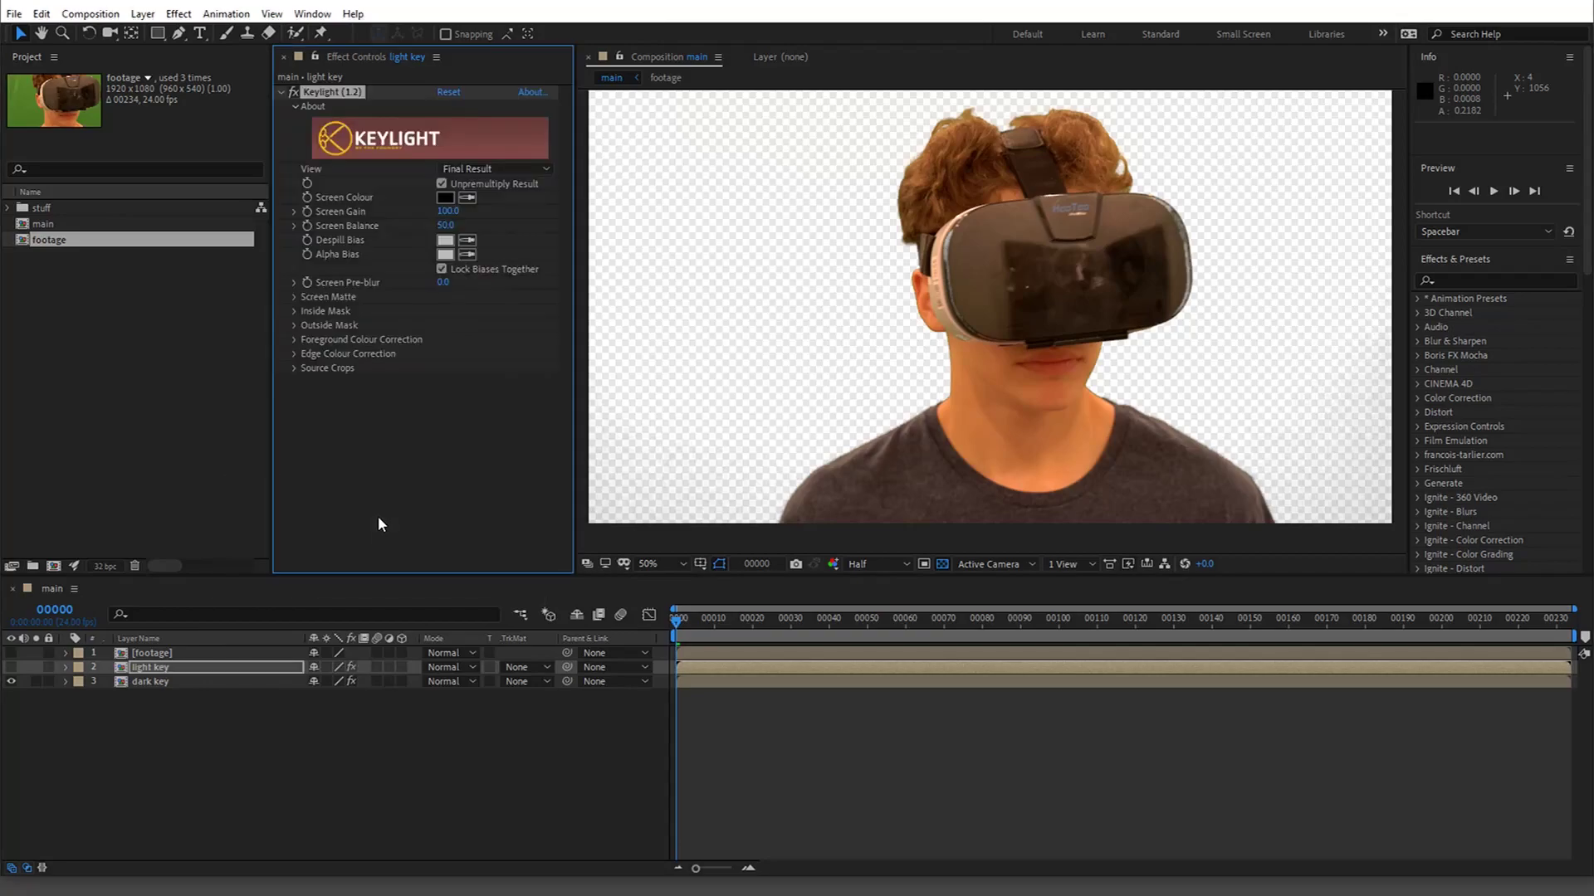
# - Show light key, hide dark key, and sample the green background as its Screen Colour
pyautogui.click(12, 668)
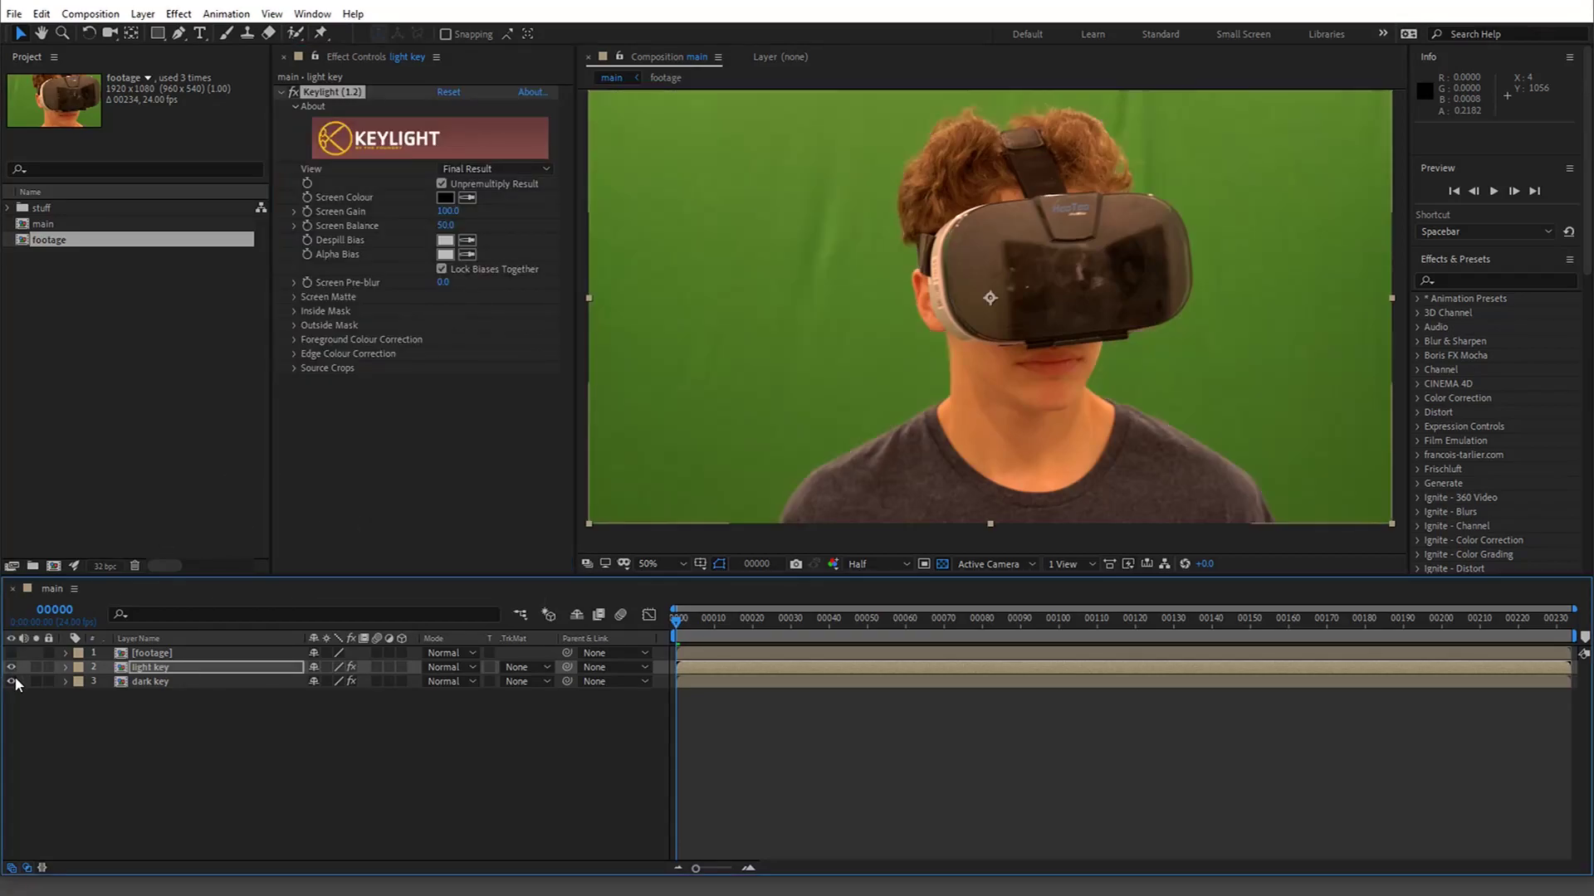
pyautogui.click(11, 682)
pyautogui.click(467, 199)
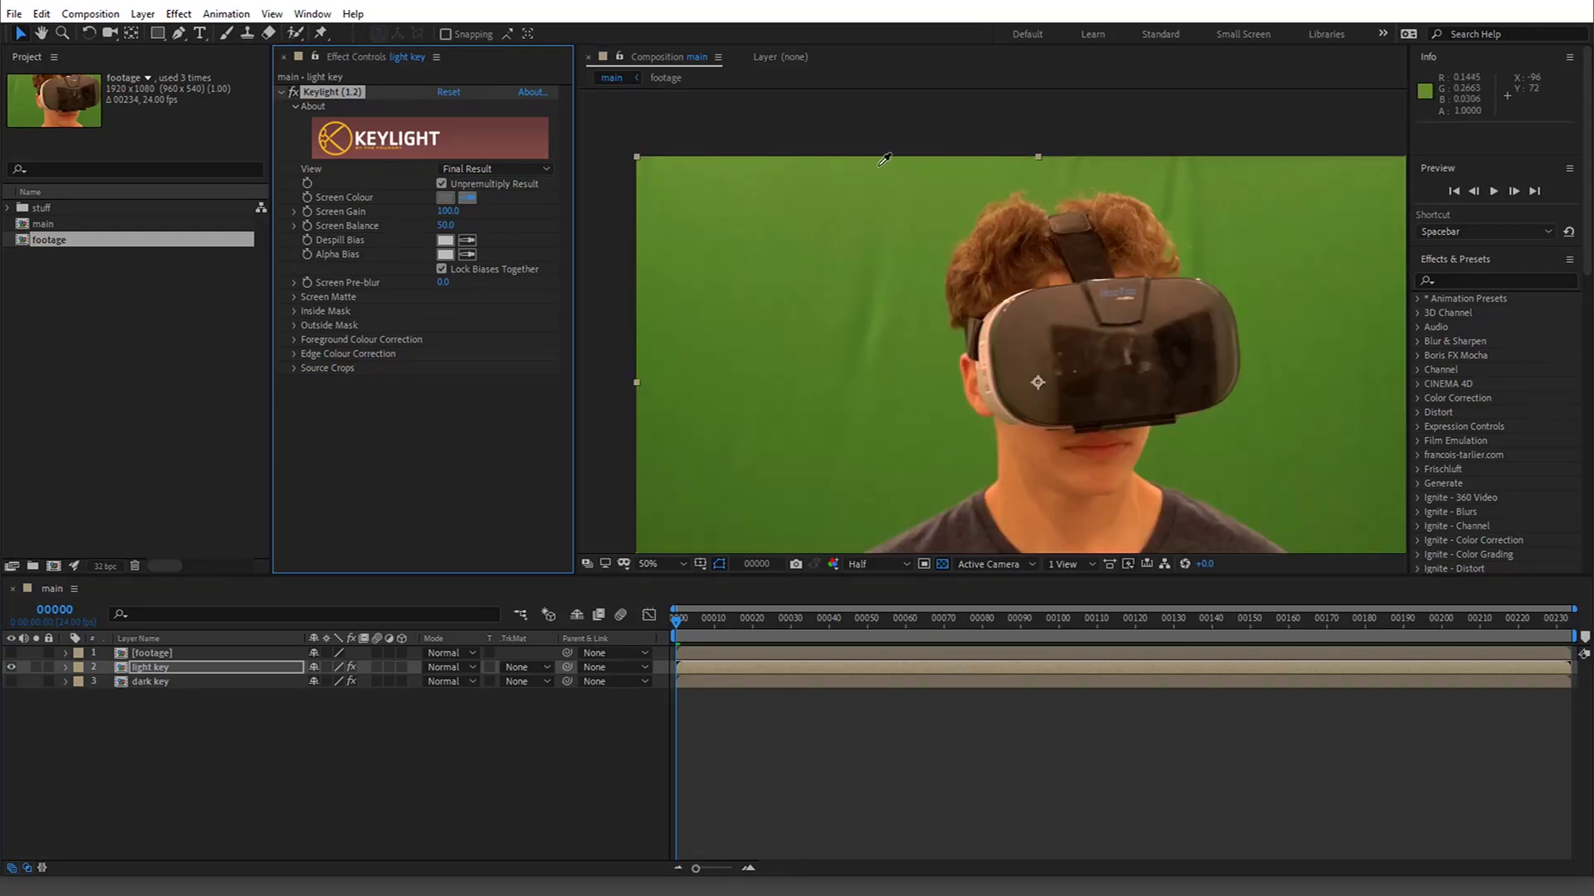
pyautogui.click(788, 167)
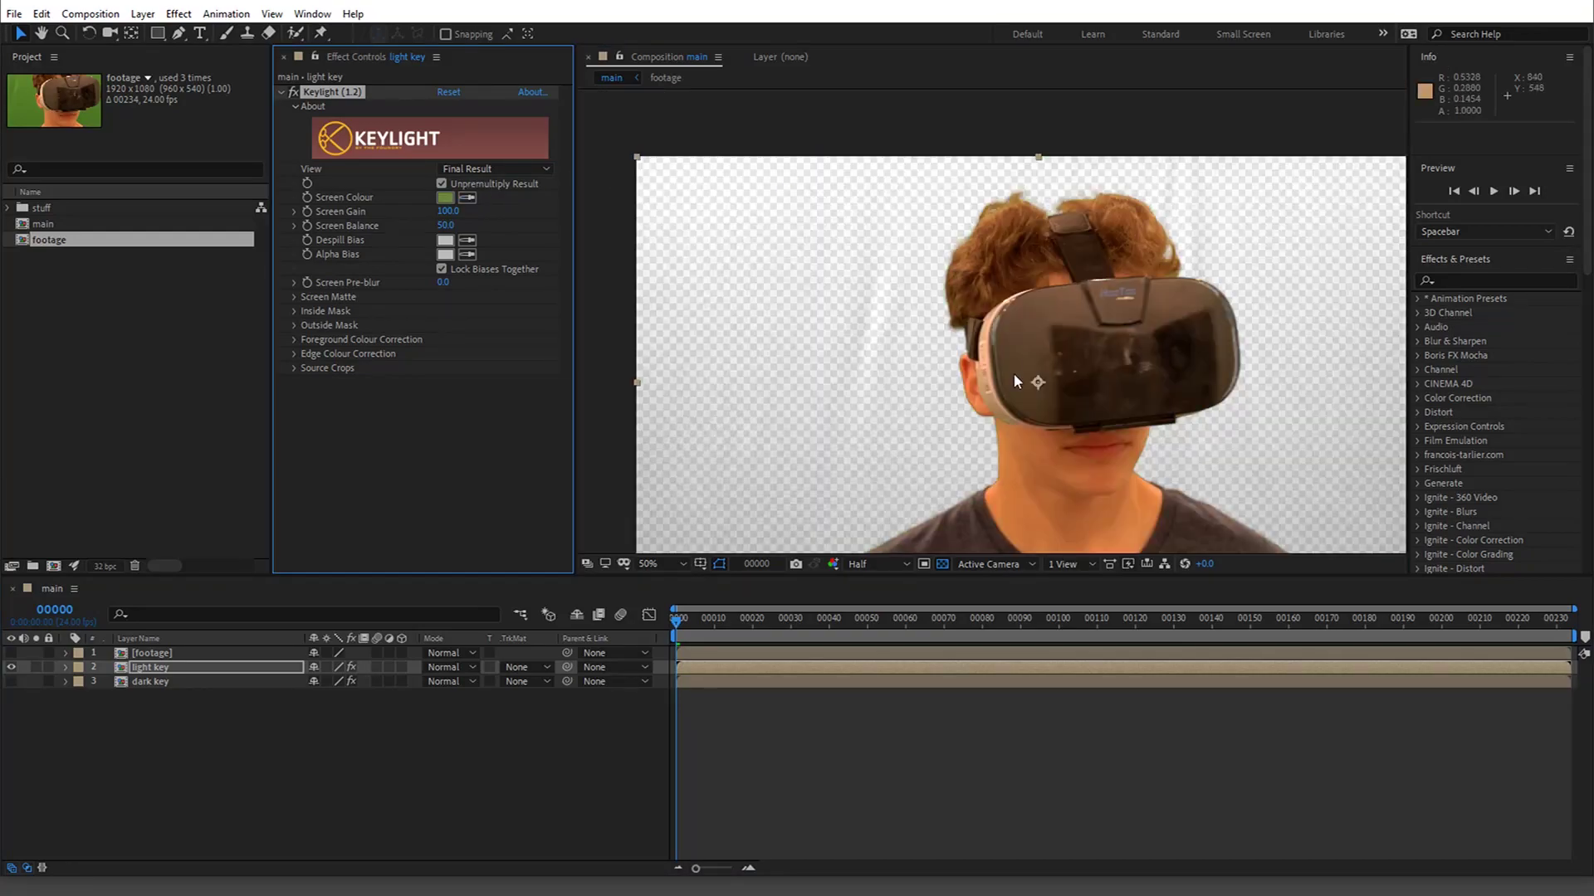
pyautogui.click(774, 463)
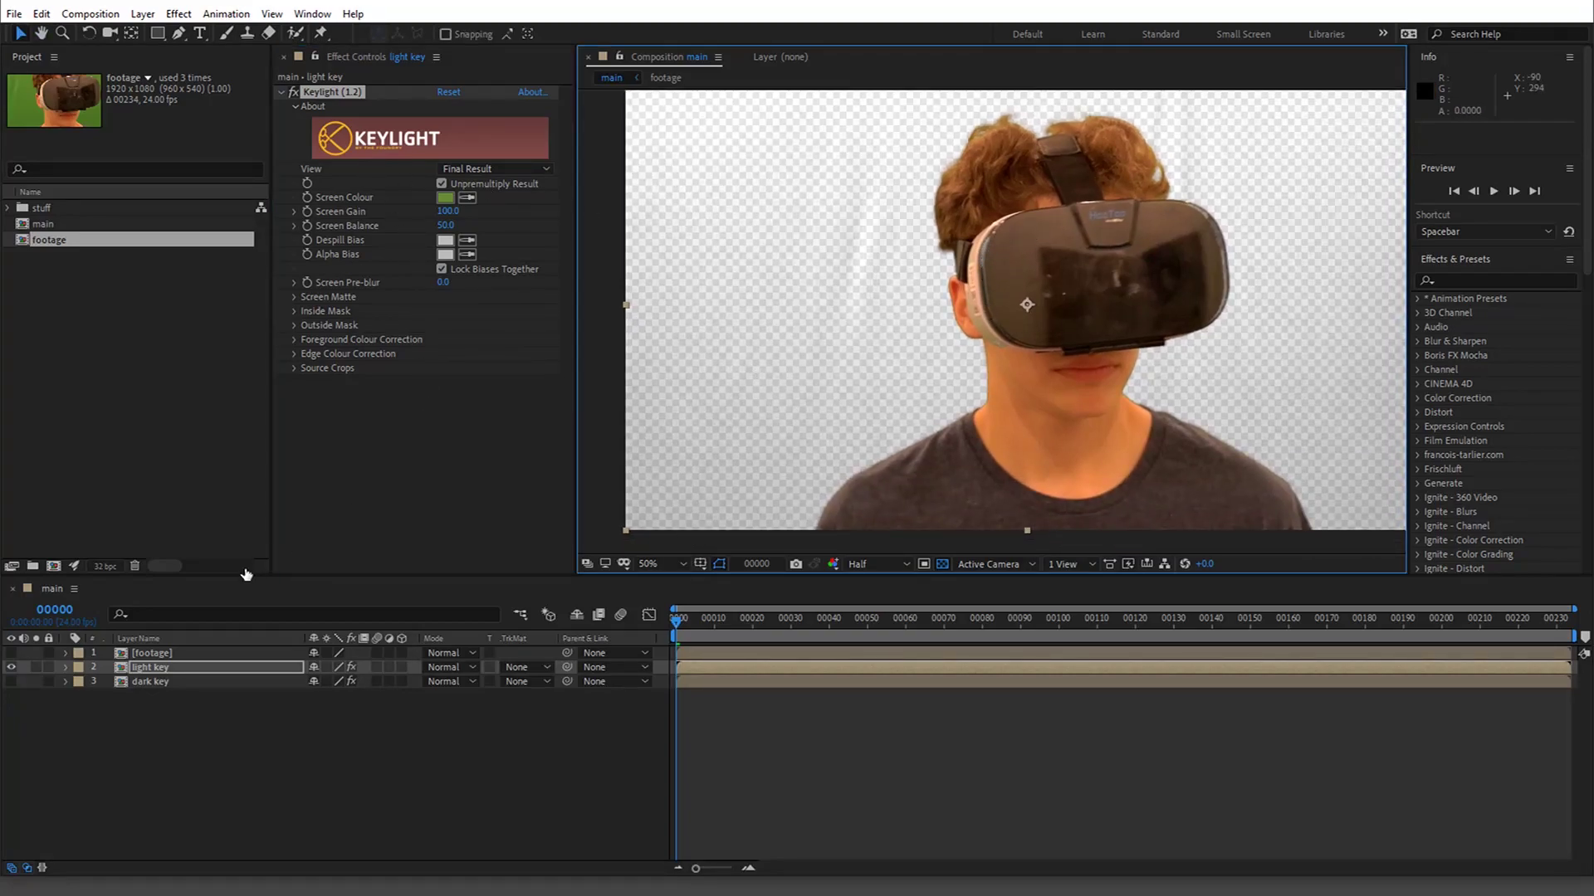
pyautogui.click(363, 458)
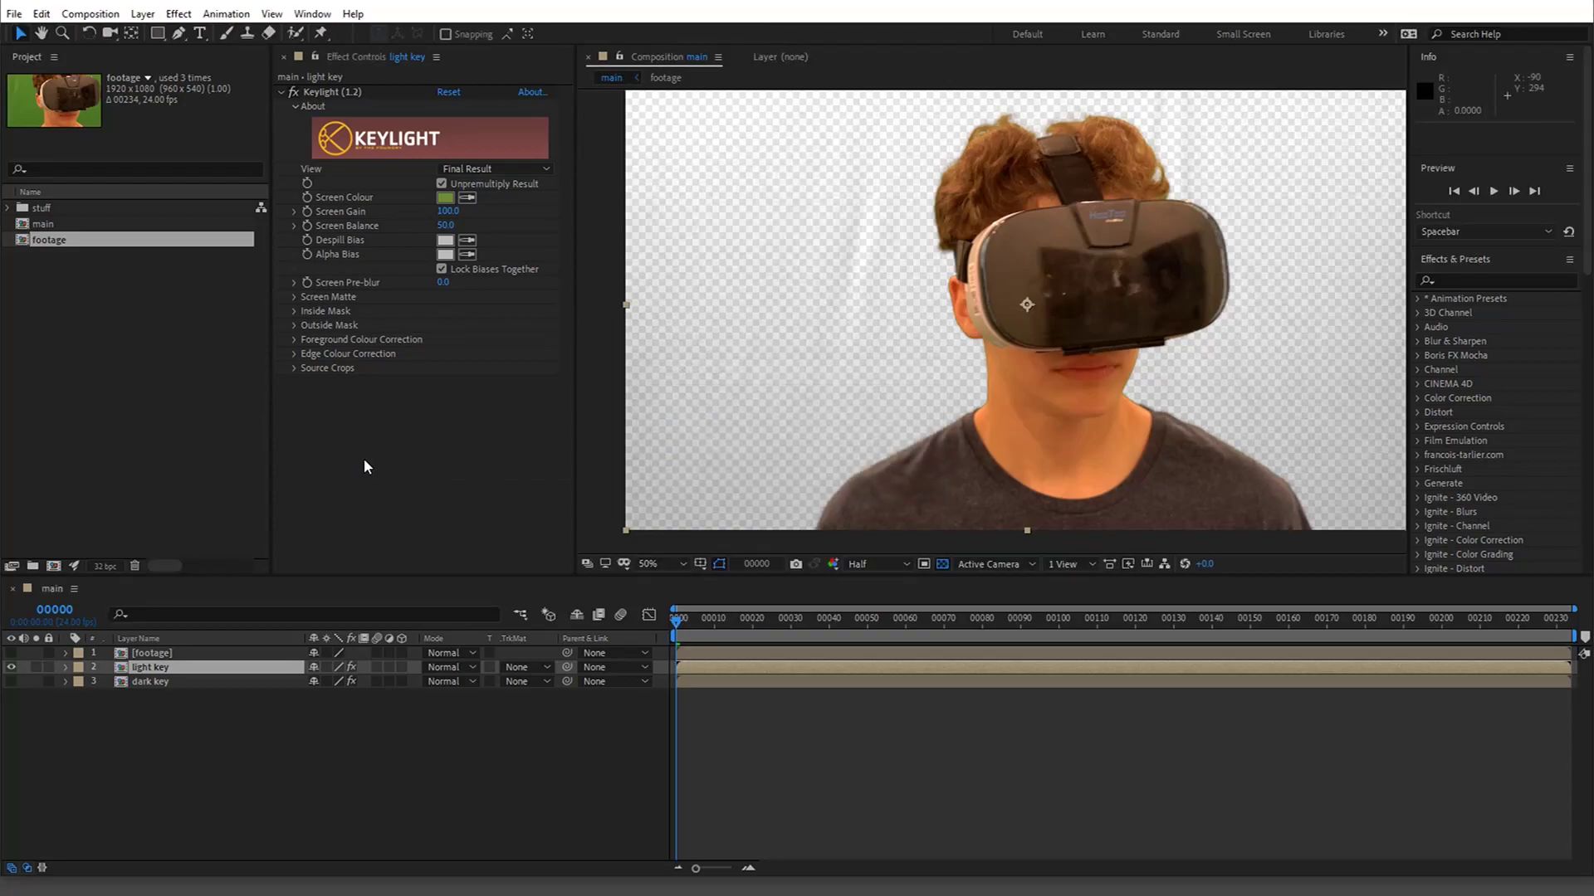
# - Apply Invert Alpha to the light key layer
pyautogui.hotkey('ctrl', 'space')
pyautogui.write('inve')
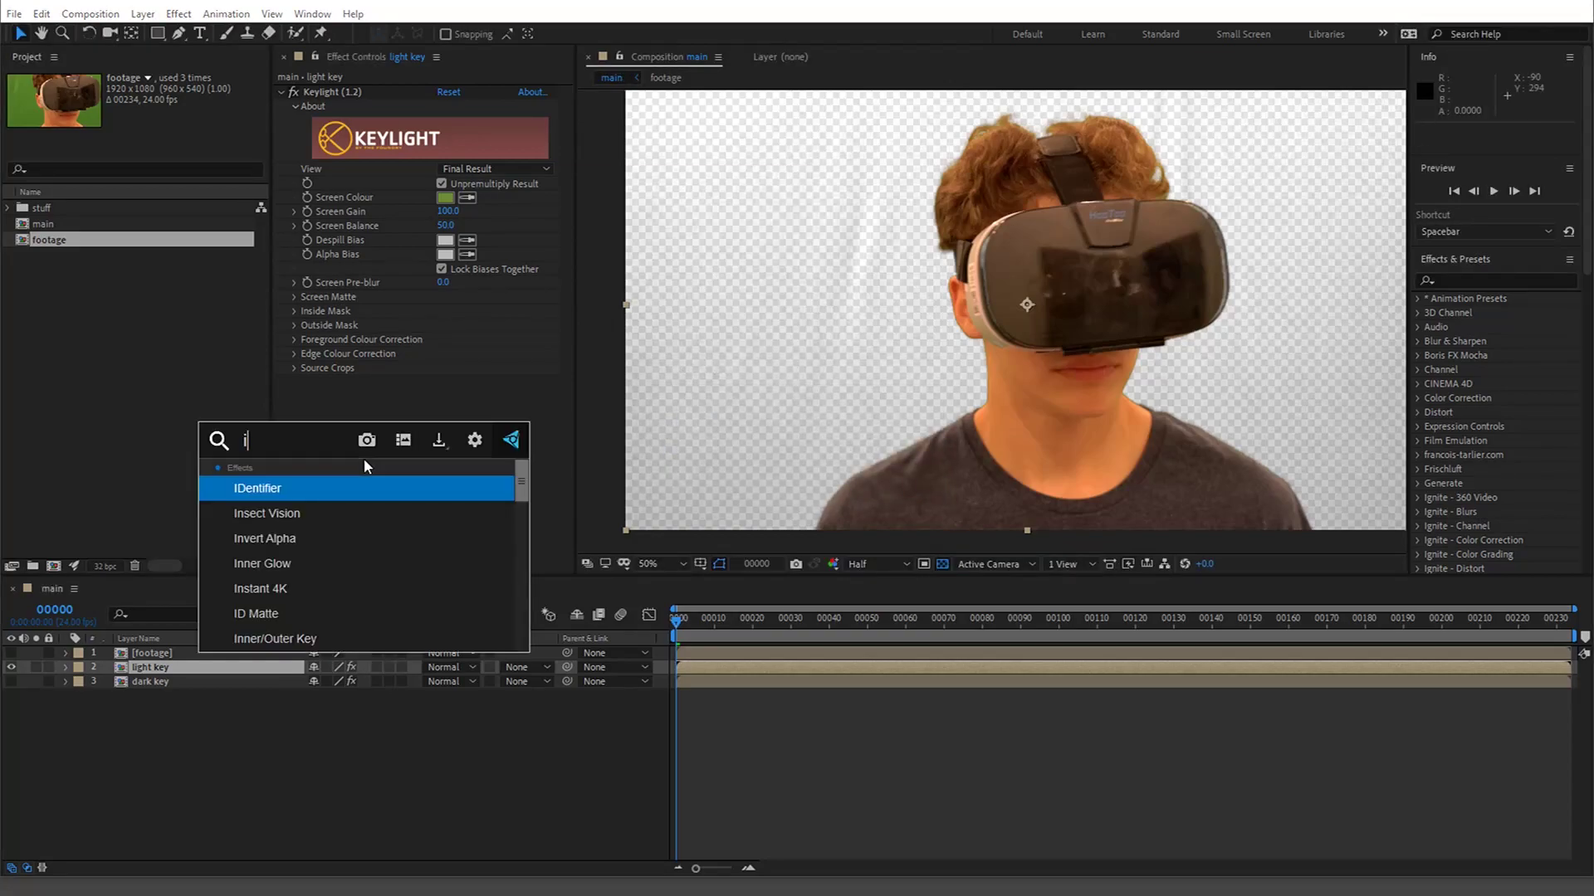
pyautogui.press('Return')
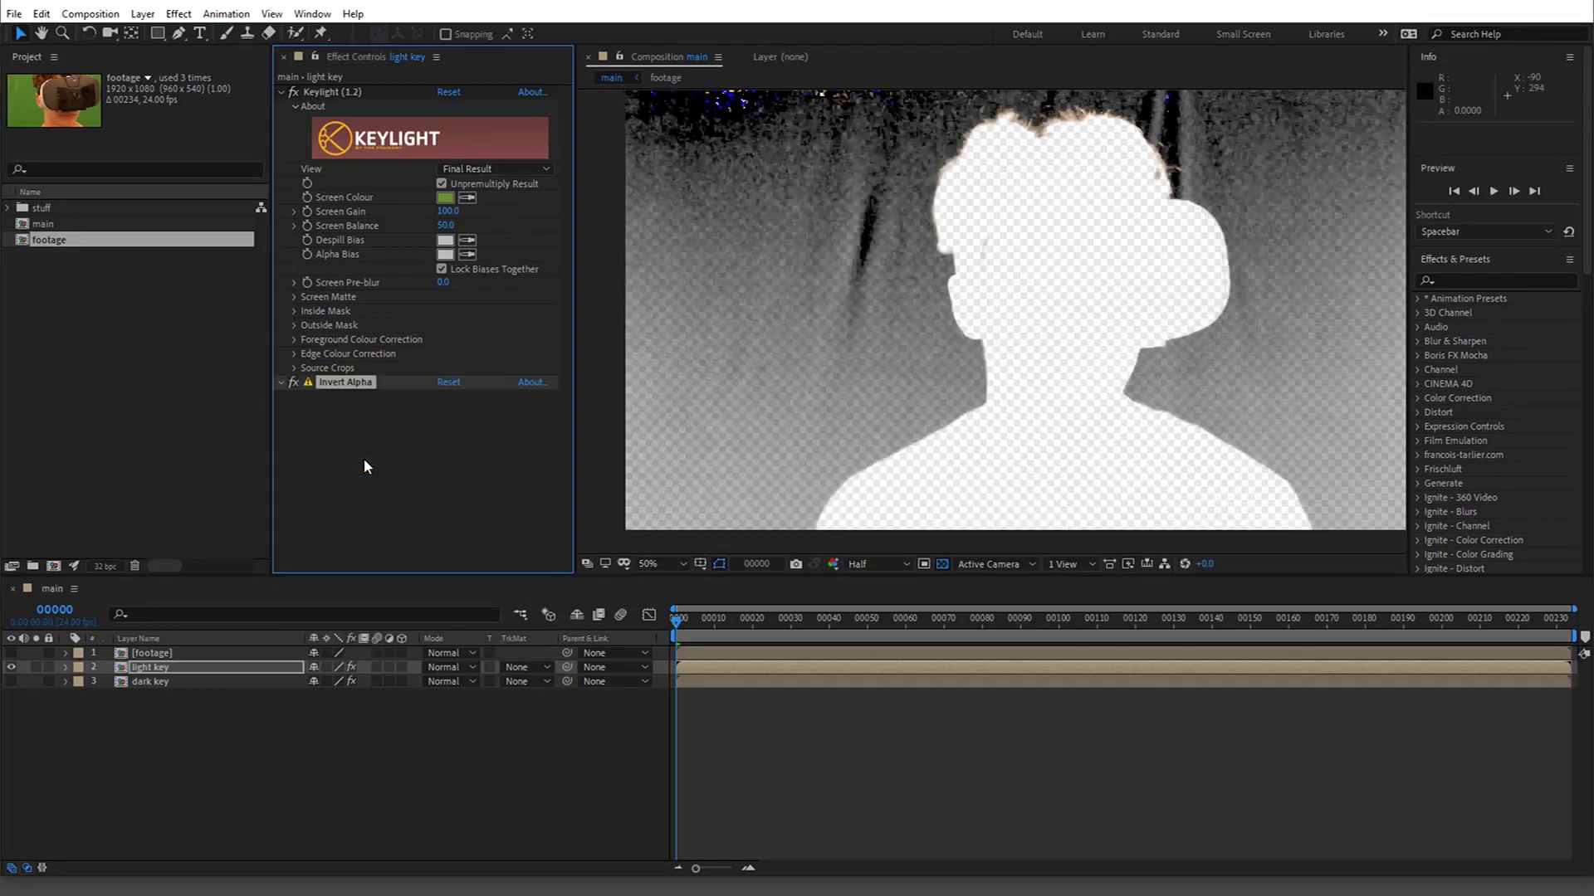
pyautogui.moveTo(825, 167); pyautogui.dragTo(825, 203)
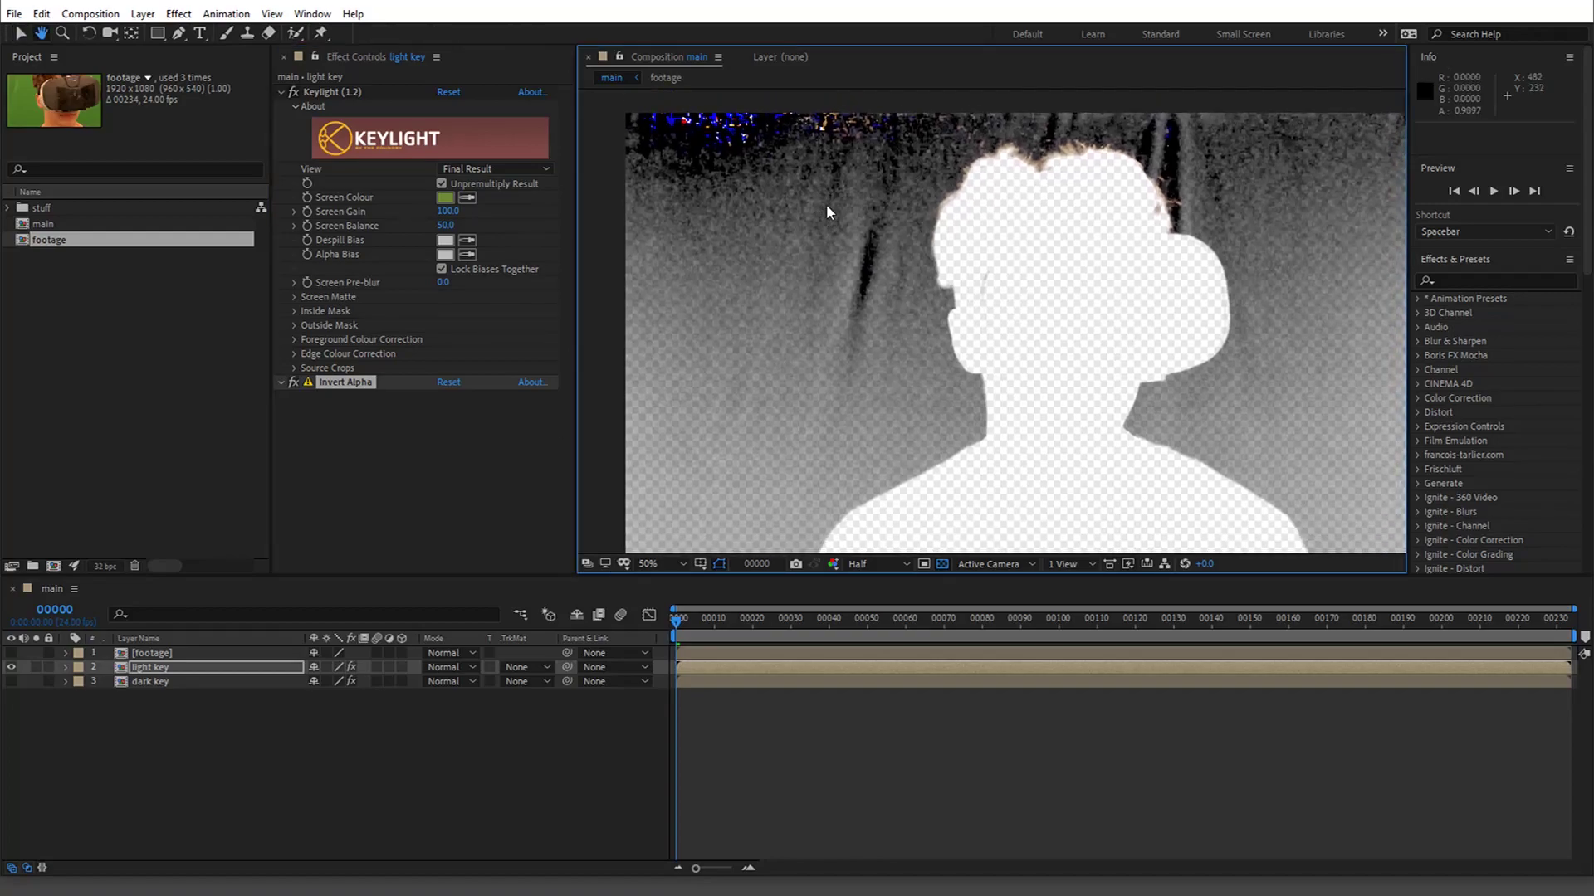
pyautogui.click(363, 391)
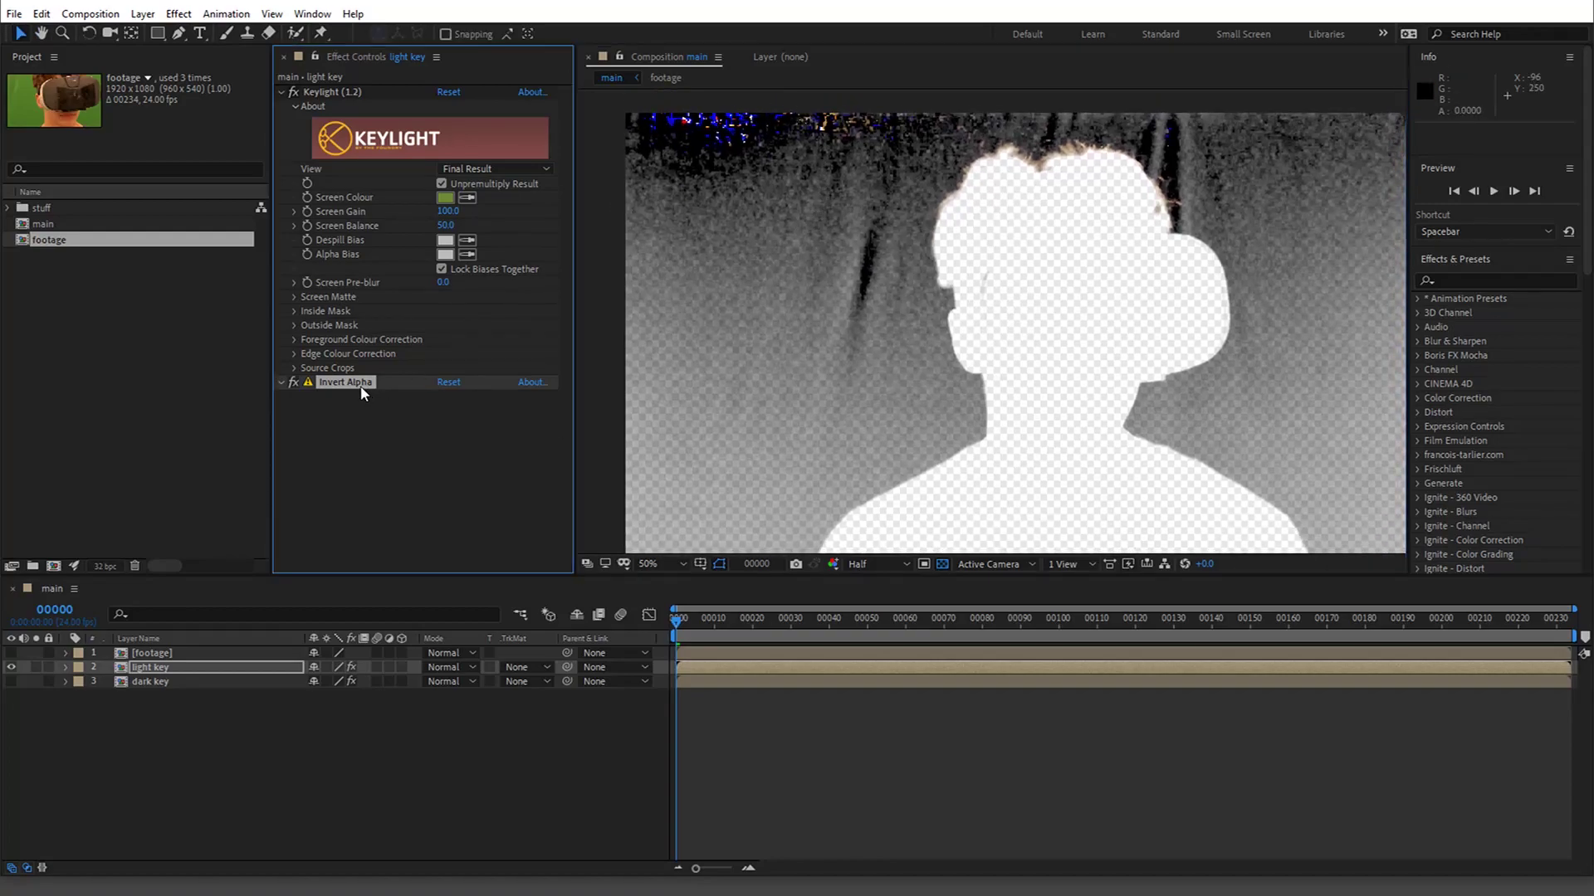
# - Paste Invert Alpha onto the dark key layer and turn both key layers on
pyautogui.click(10, 667)
pyautogui.click(10, 682)
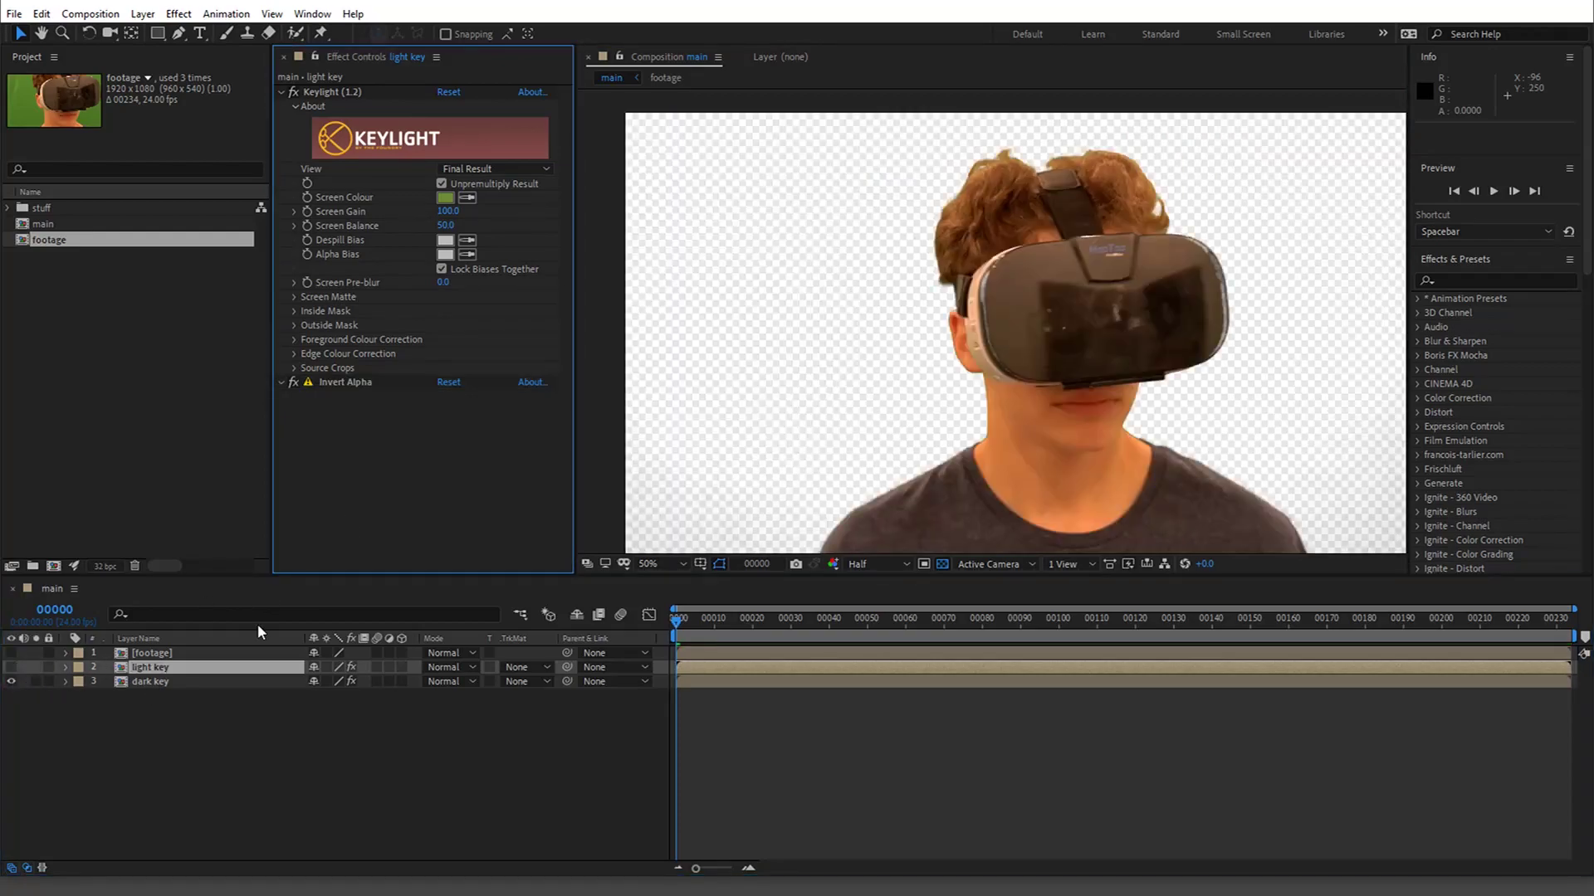
pyautogui.click(212, 682)
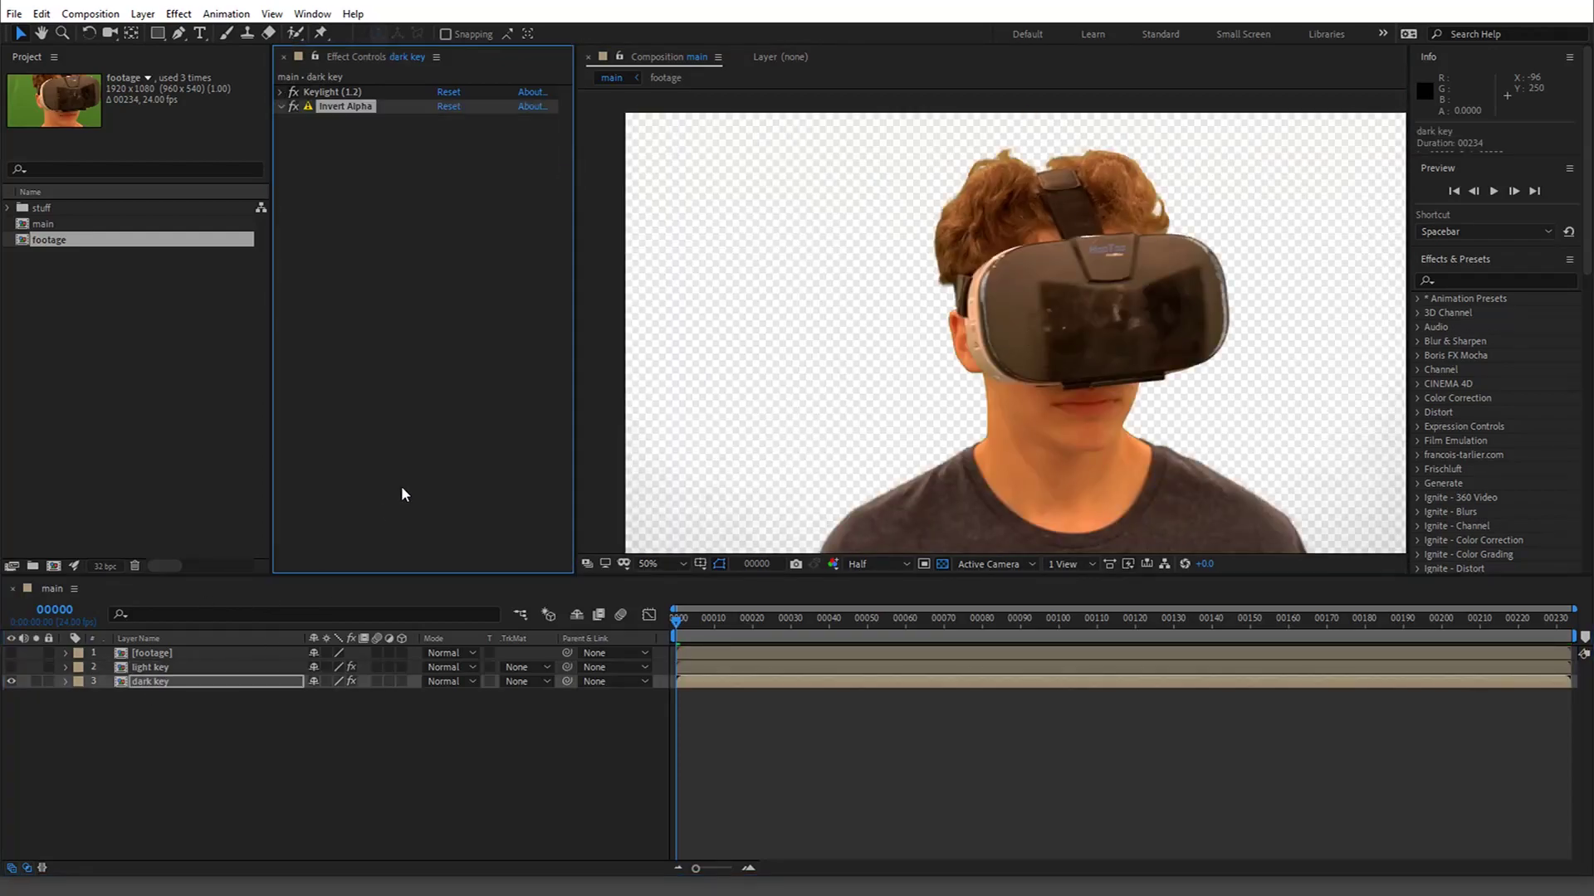
pyautogui.click(401, 486)
pyautogui.hotkey('ctrl', 'v')
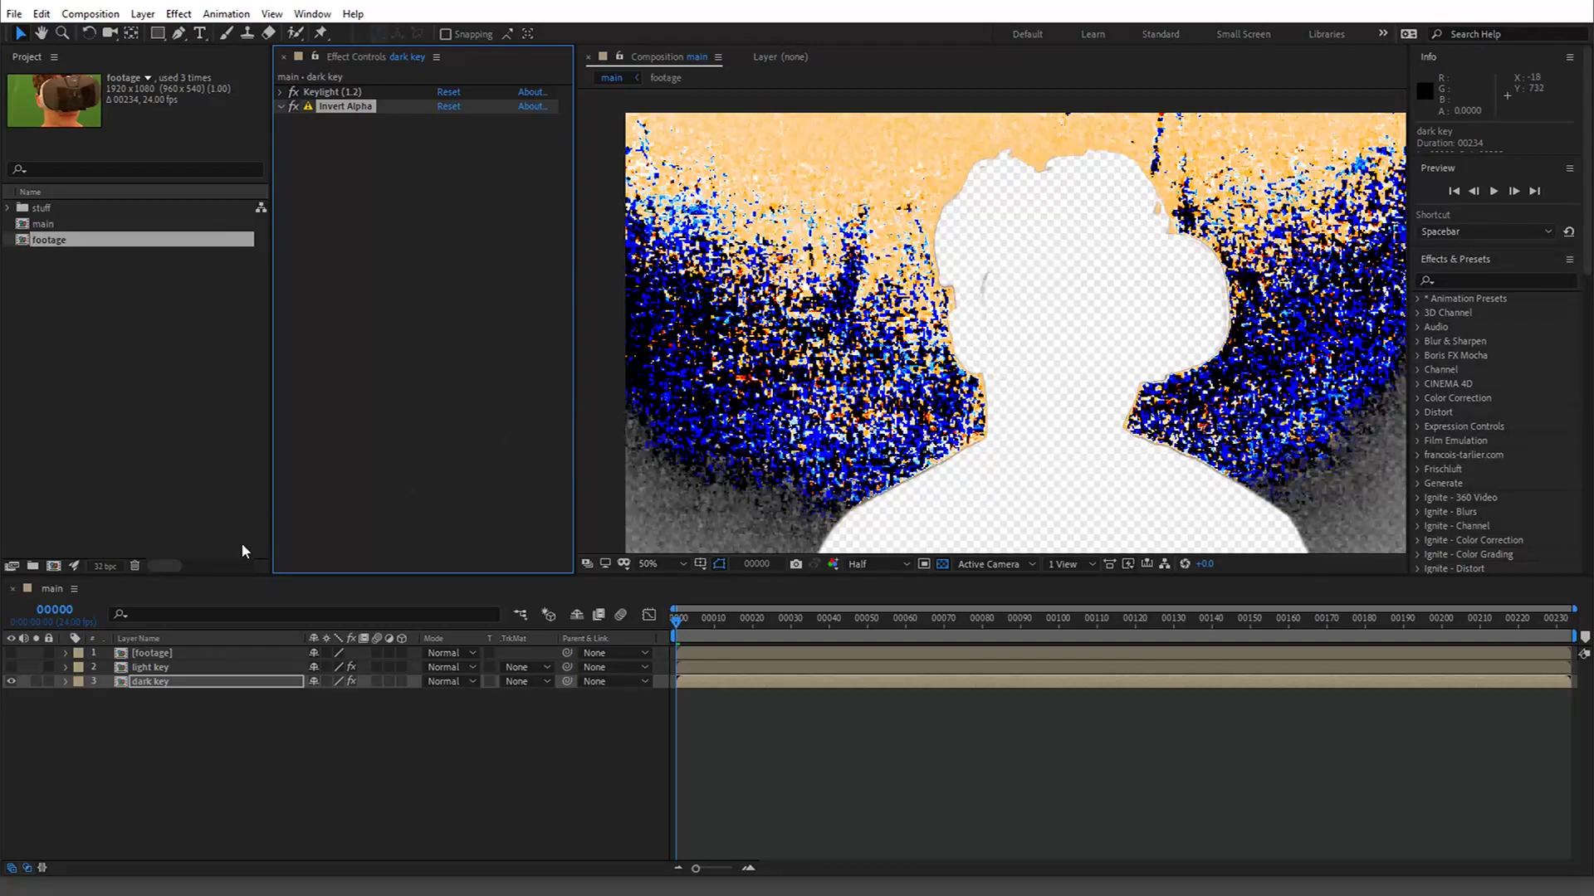
pyautogui.click(12, 667)
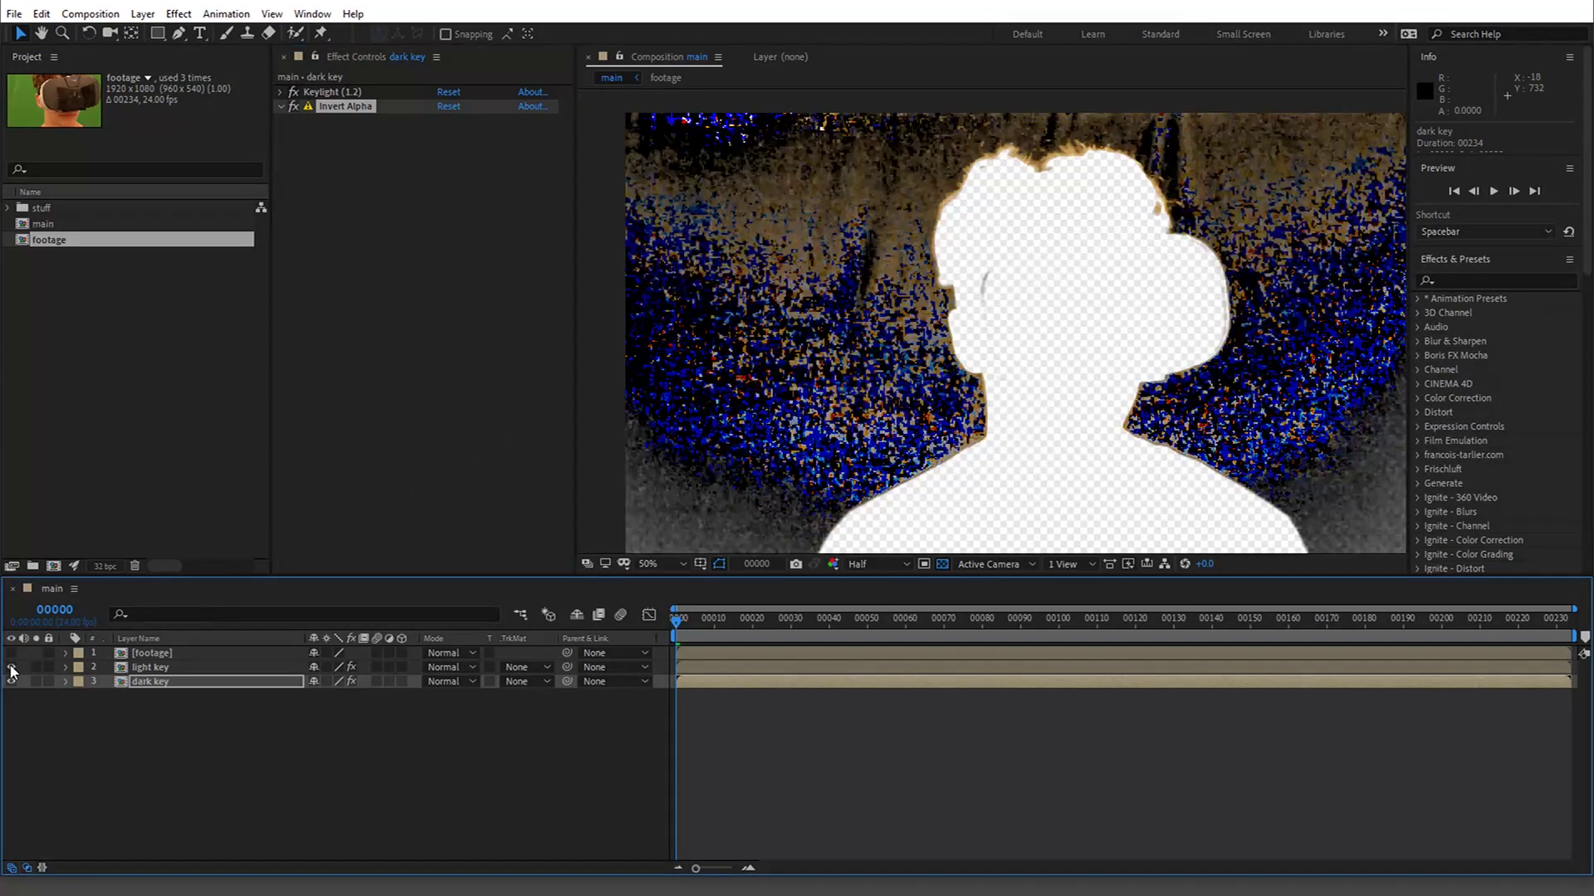
# - Check the combined matte in the Alpha channel view, then return to full colour
pyautogui.press(',')
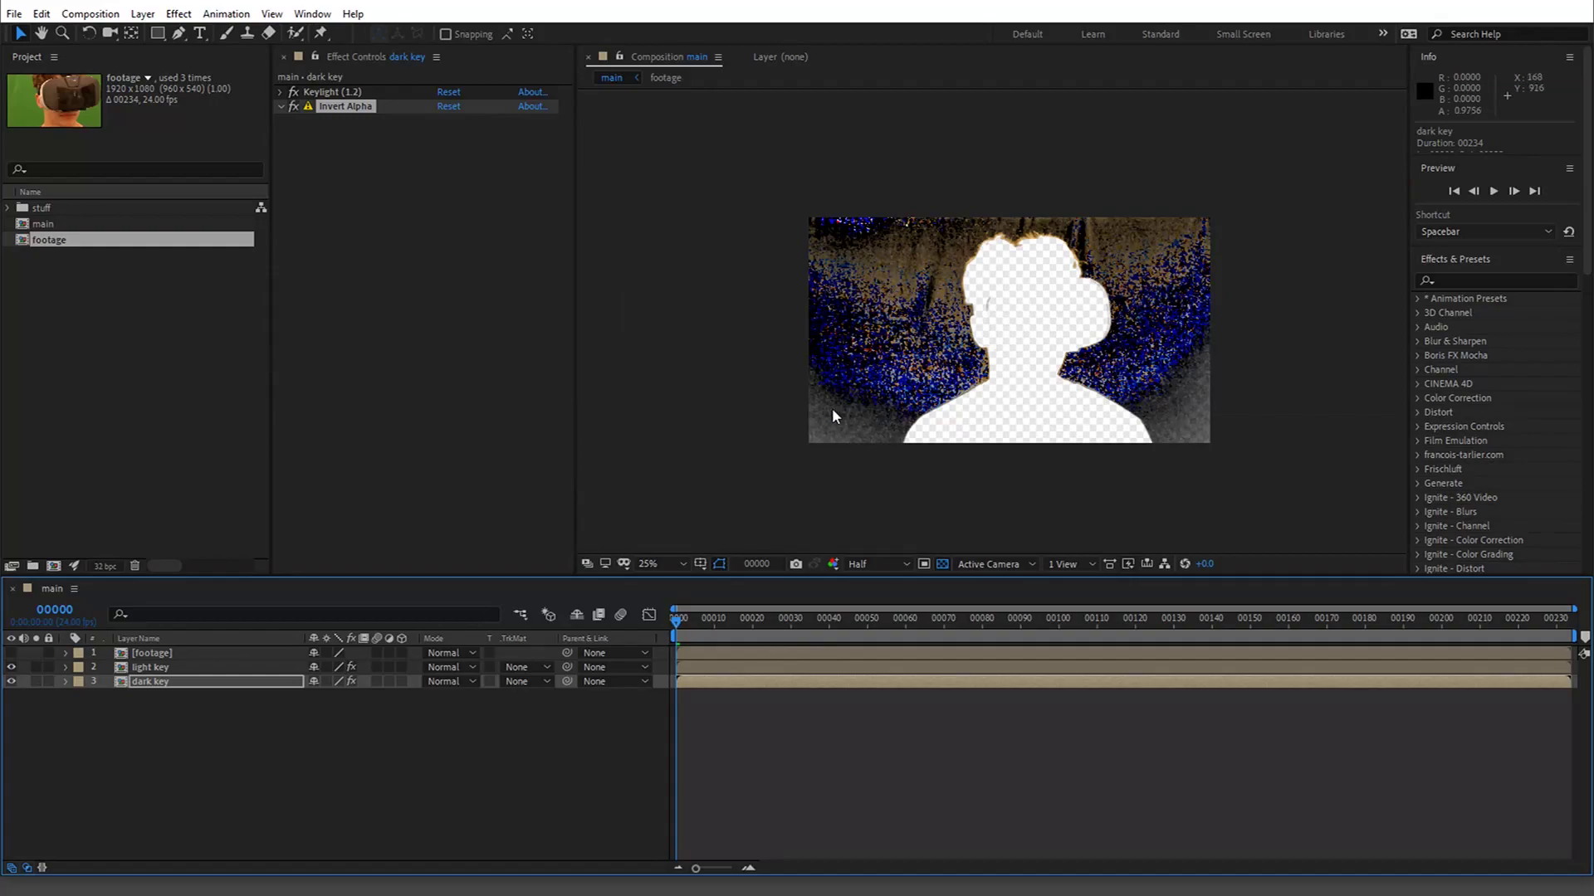
pyautogui.press('.')
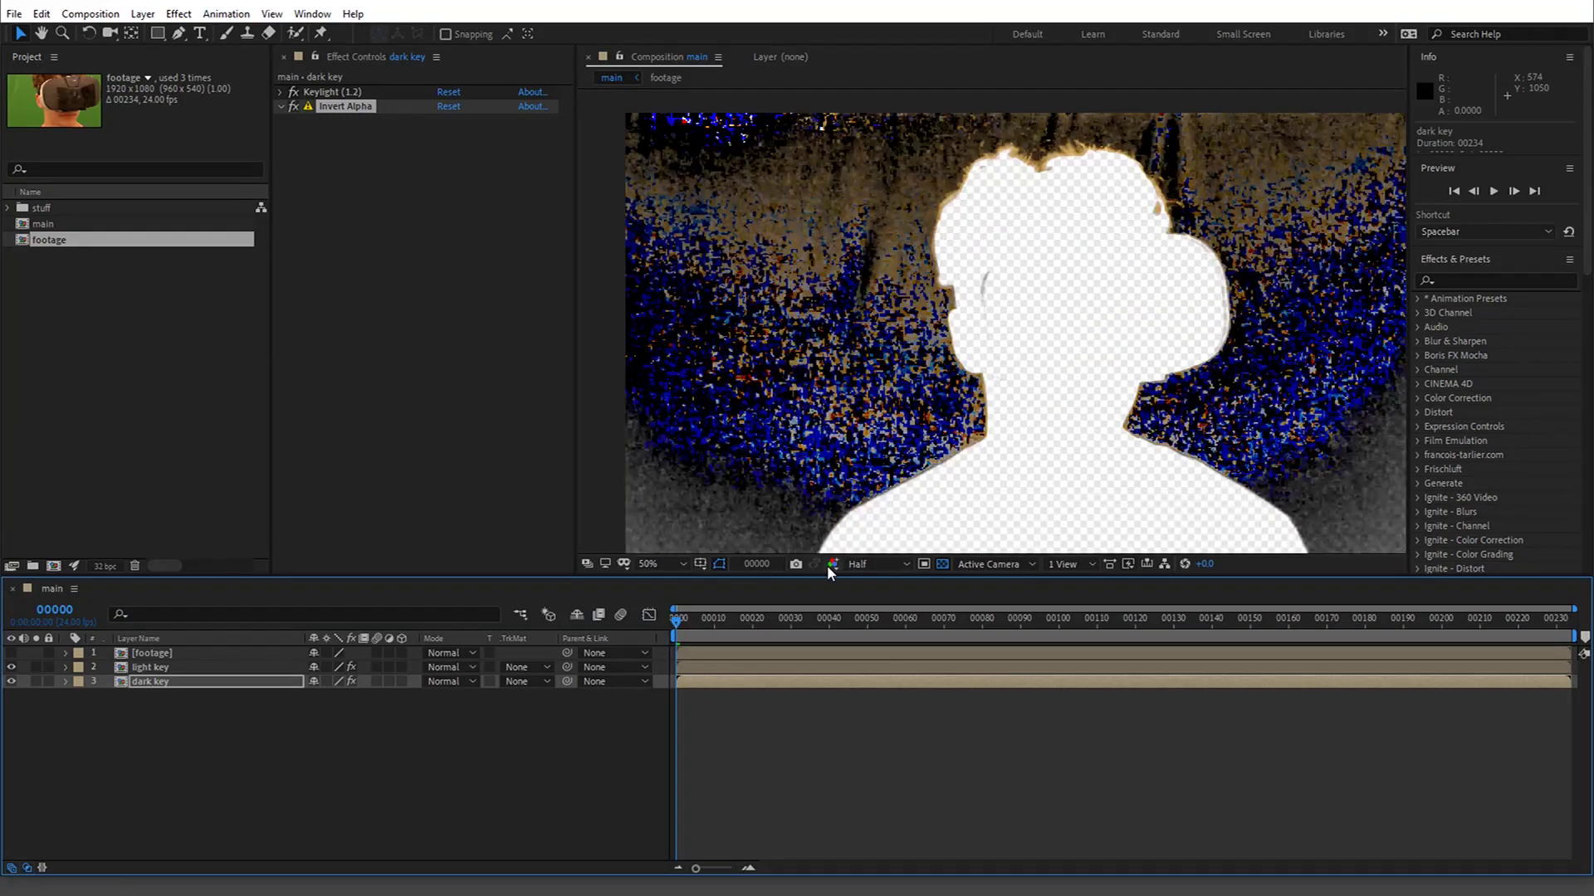
pyautogui.click(832, 563)
pyautogui.click(899, 662)
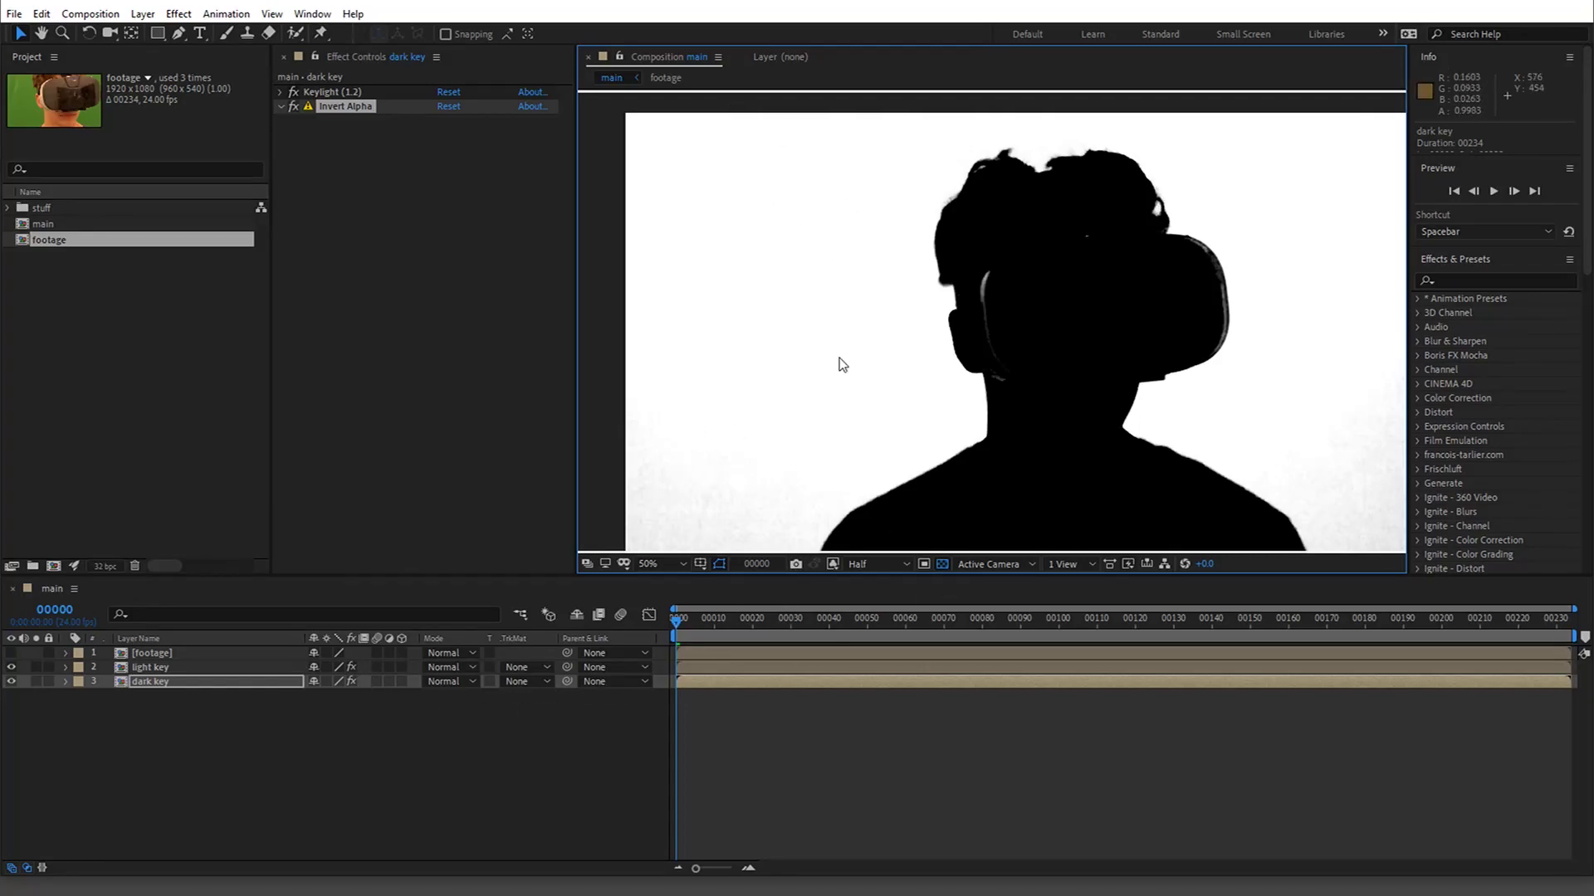
pyautogui.click(834, 564)
pyautogui.click(862, 584)
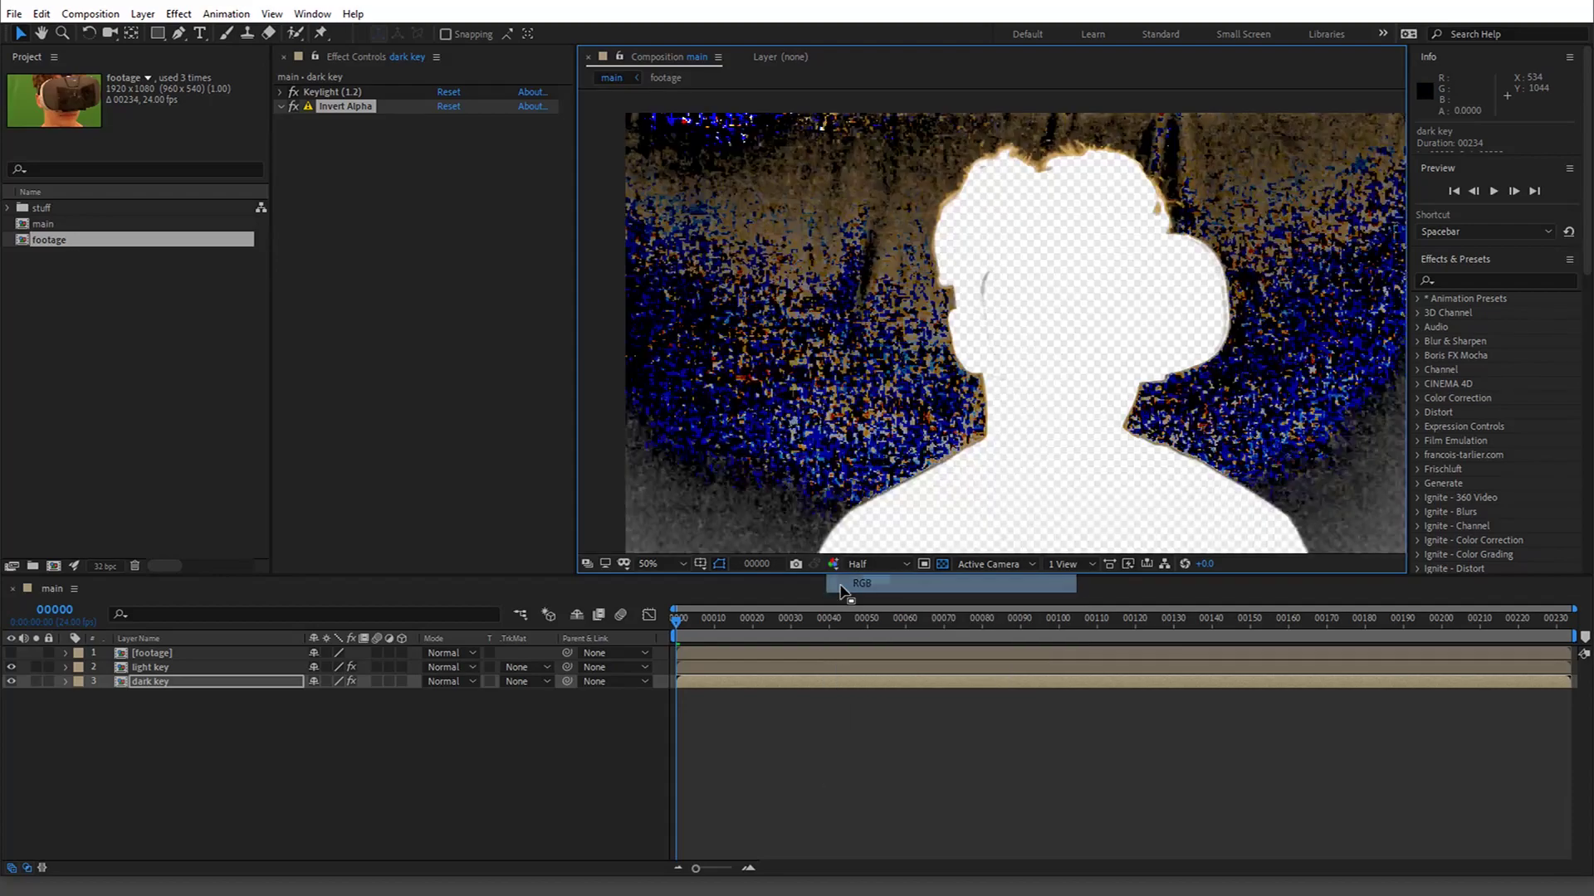
# - Pre-compose light key and dark key into a pre-comp named 'alpha'
pyautogui.keyDown('shift'); pyautogui.click(161, 667); pyautogui.keyUp('shift')
pyautogui.click(140, 11)
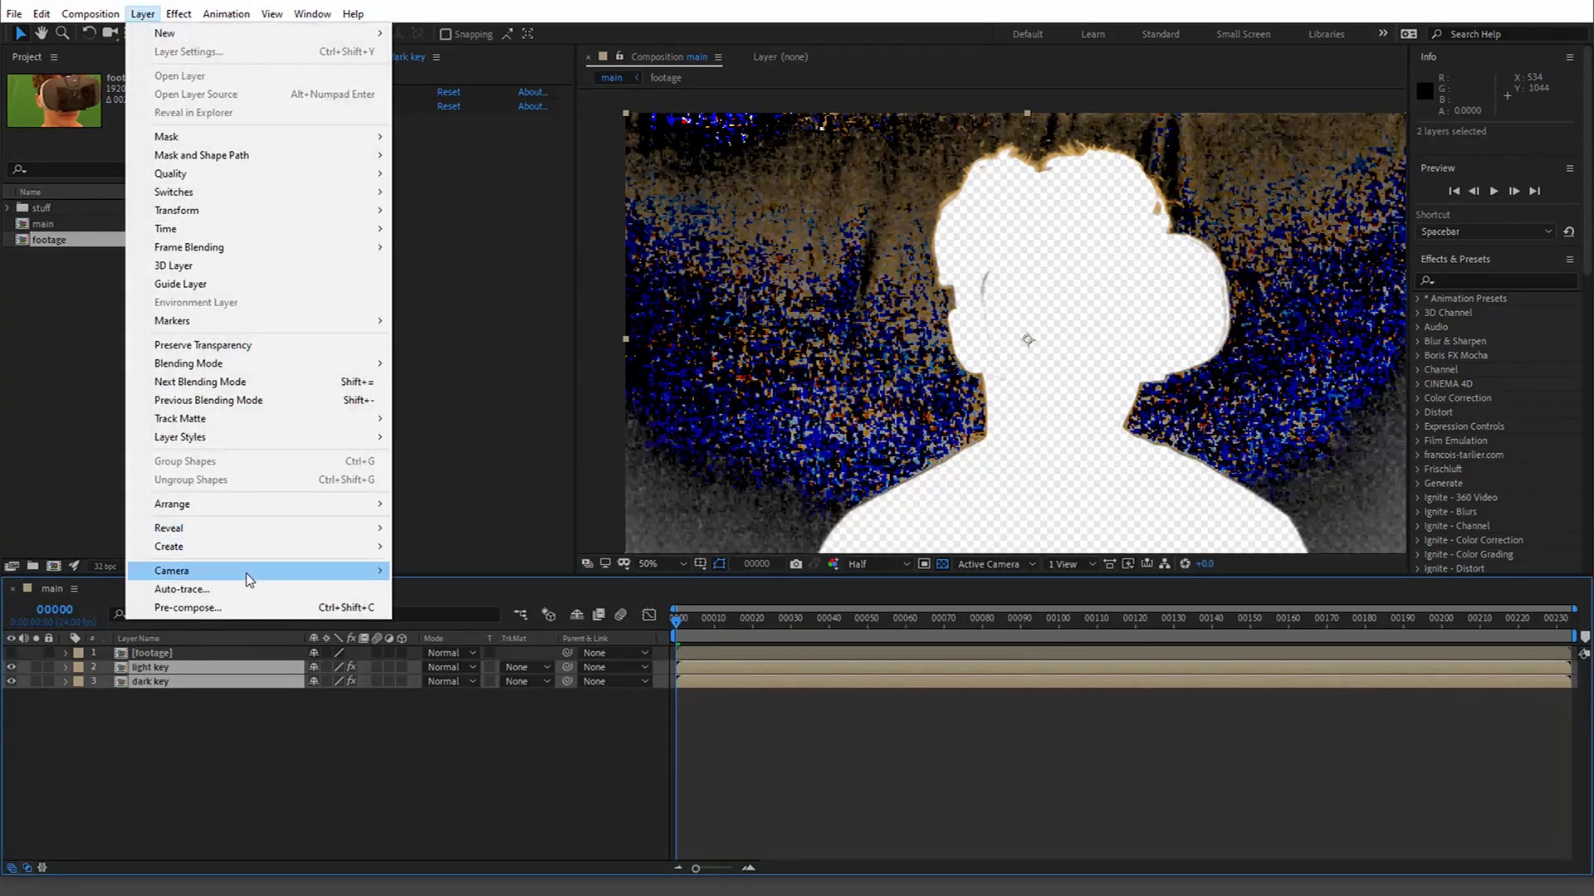
pyautogui.click(250, 603)
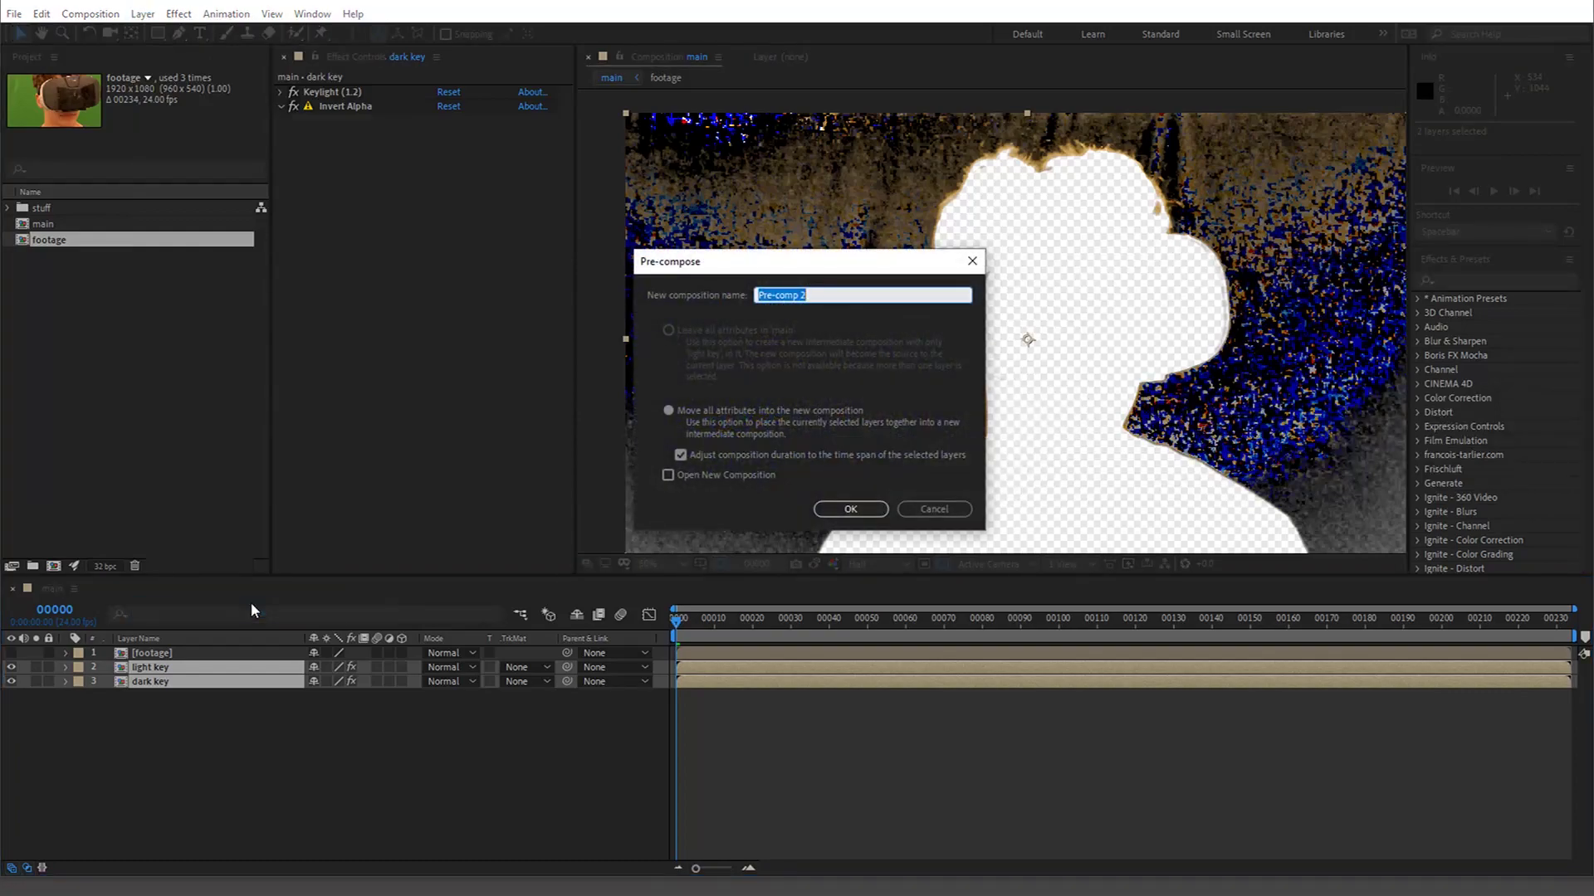
pyautogui.write('alpha')
pyautogui.press('Return')
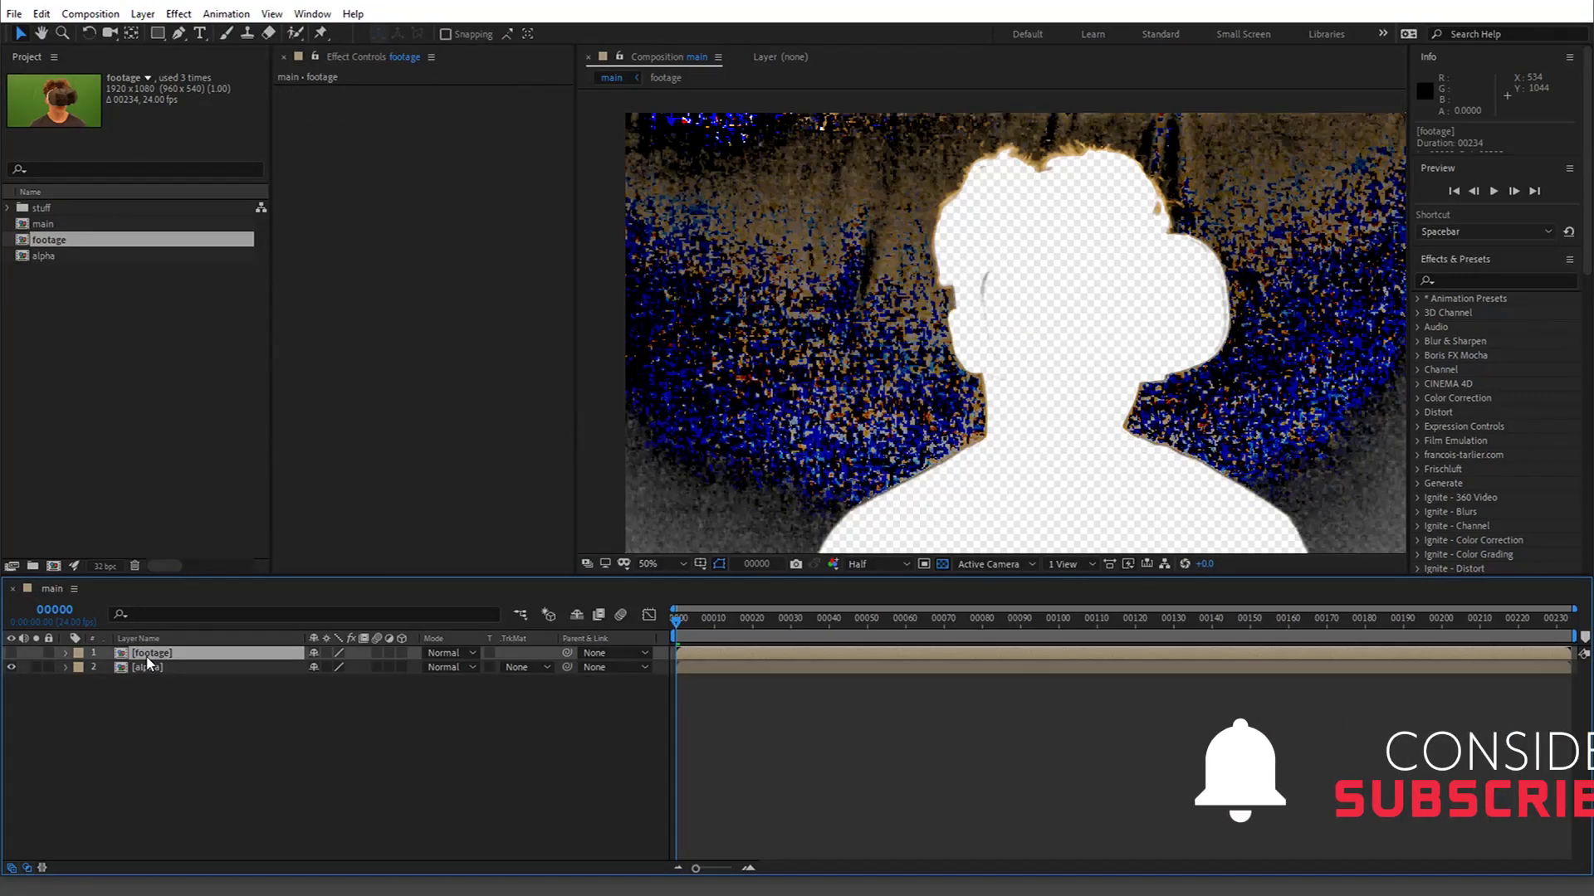
# - Duplicate the footage layer and rename the lower copy 'alpha combiner'
pyautogui.click(149, 658)
pyautogui.hotkey('ctrl', 'd')
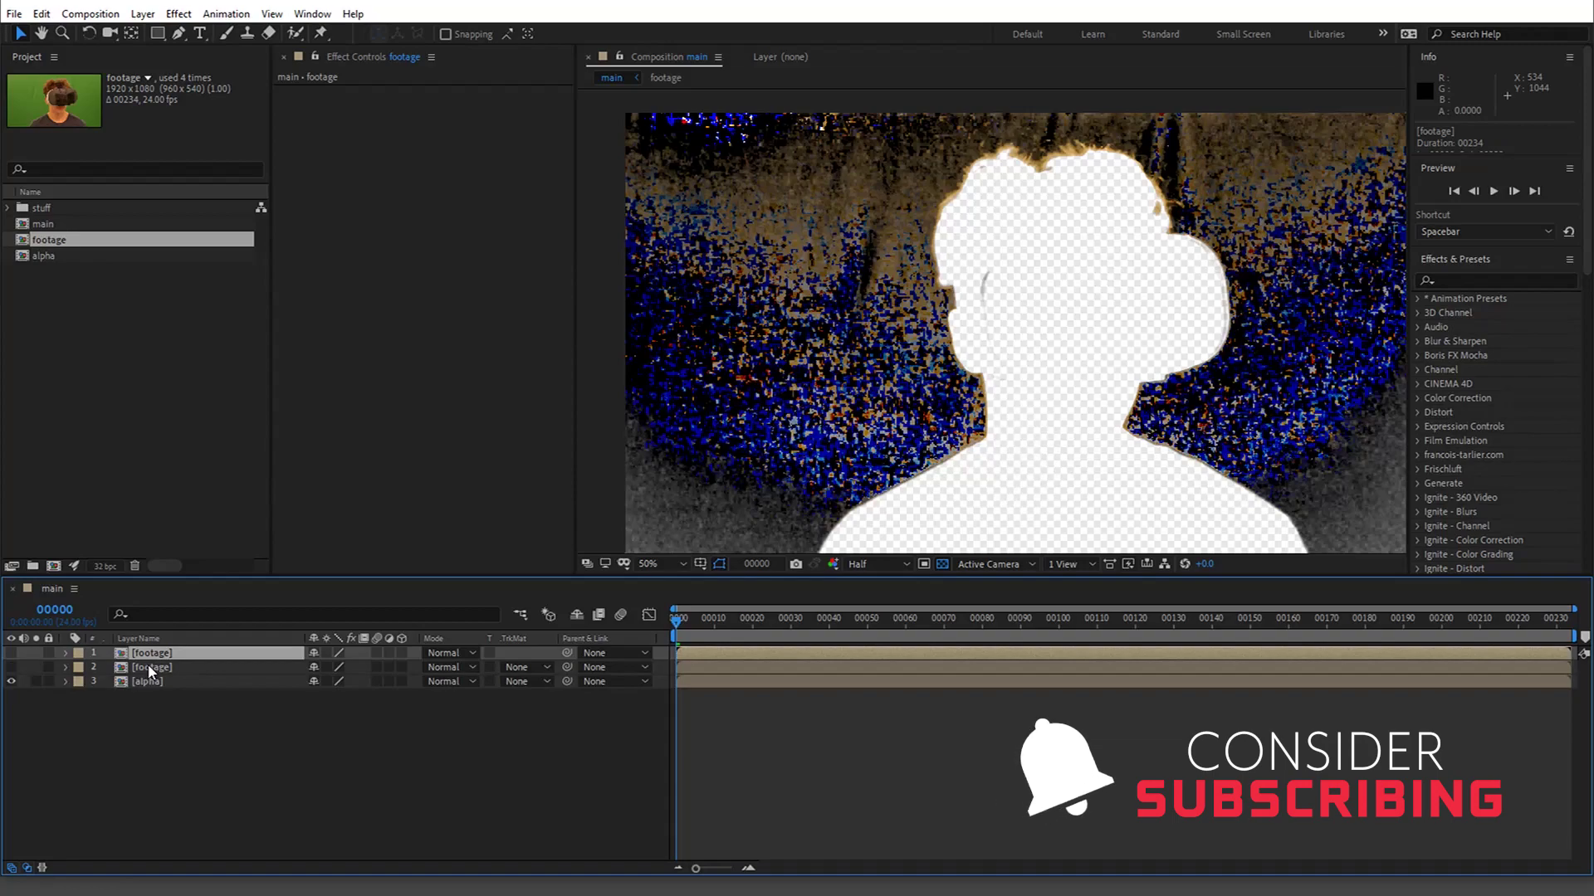
pyautogui.click(158, 672)
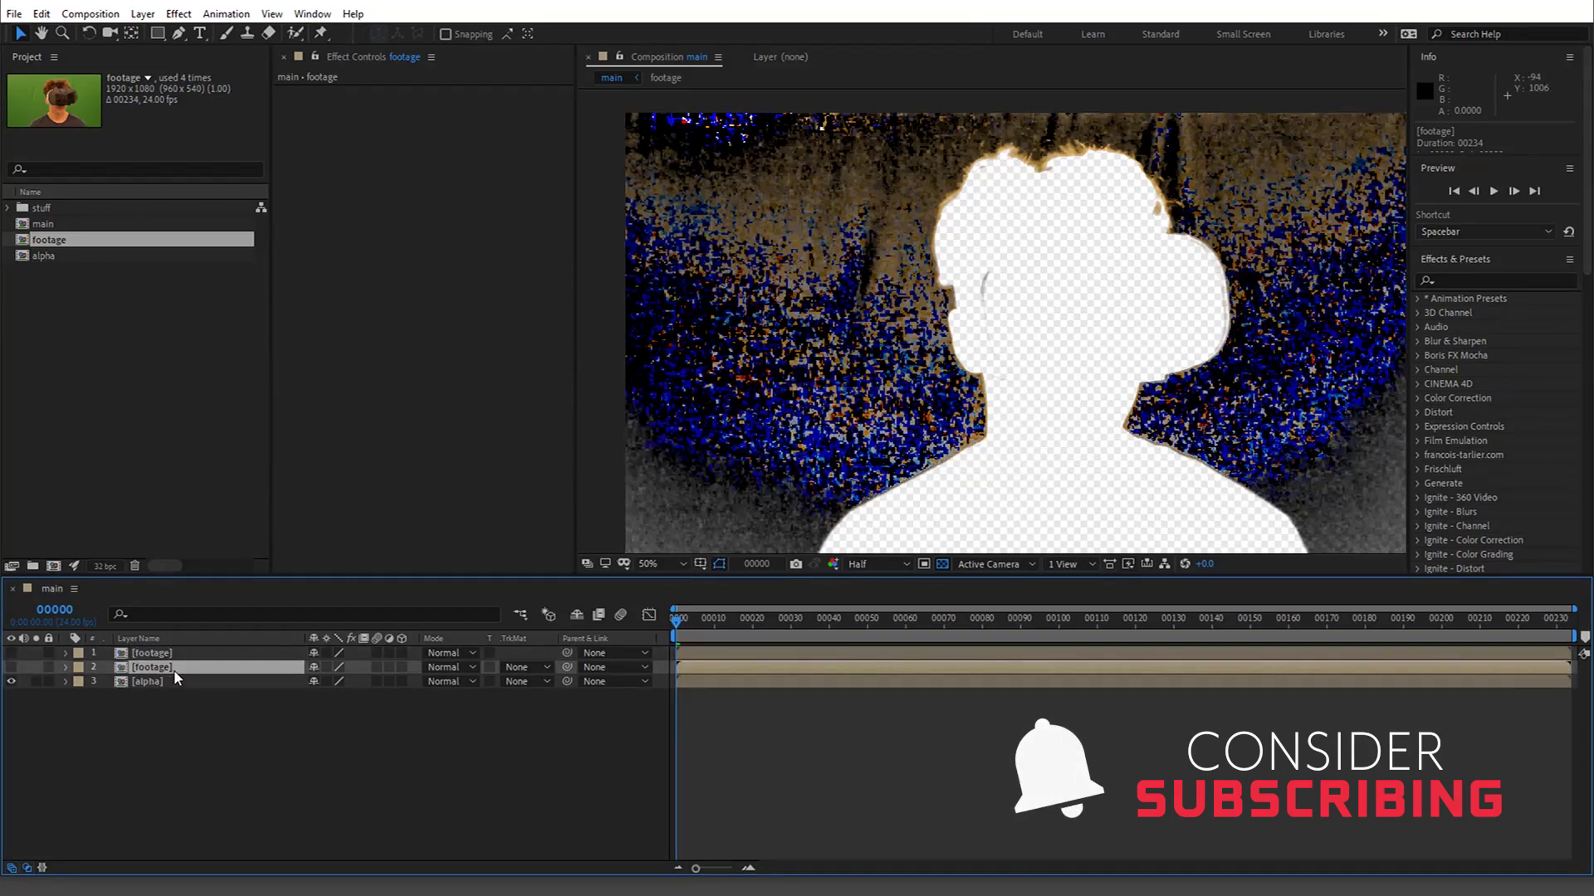
pyautogui.press('Return')
pyautogui.write('alpha')
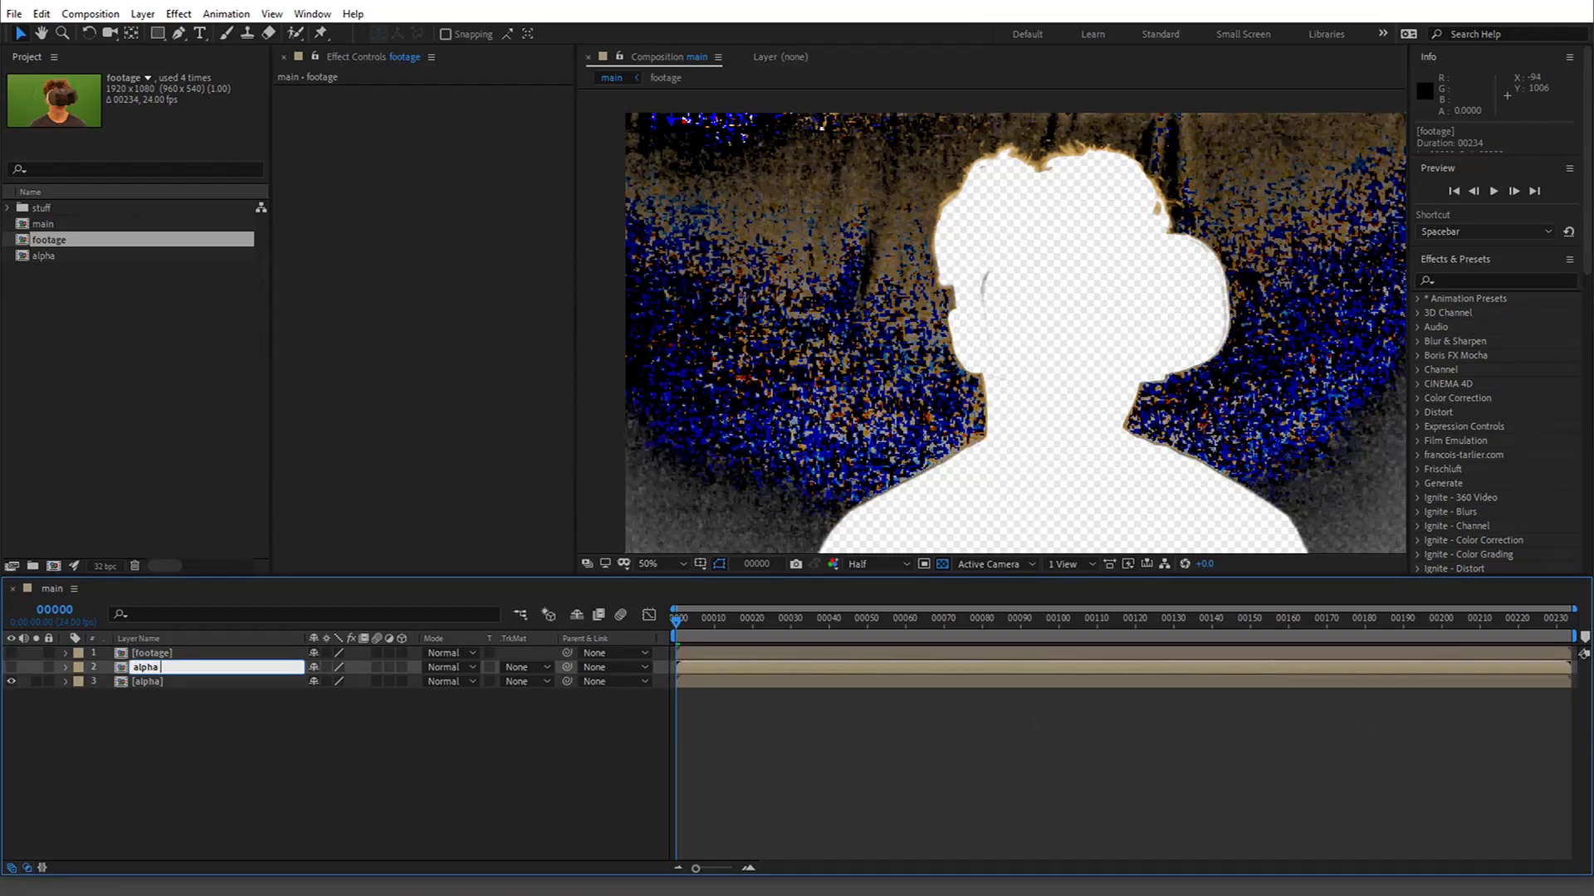
pyautogui.write(' combiner')
pyautogui.press('Return')
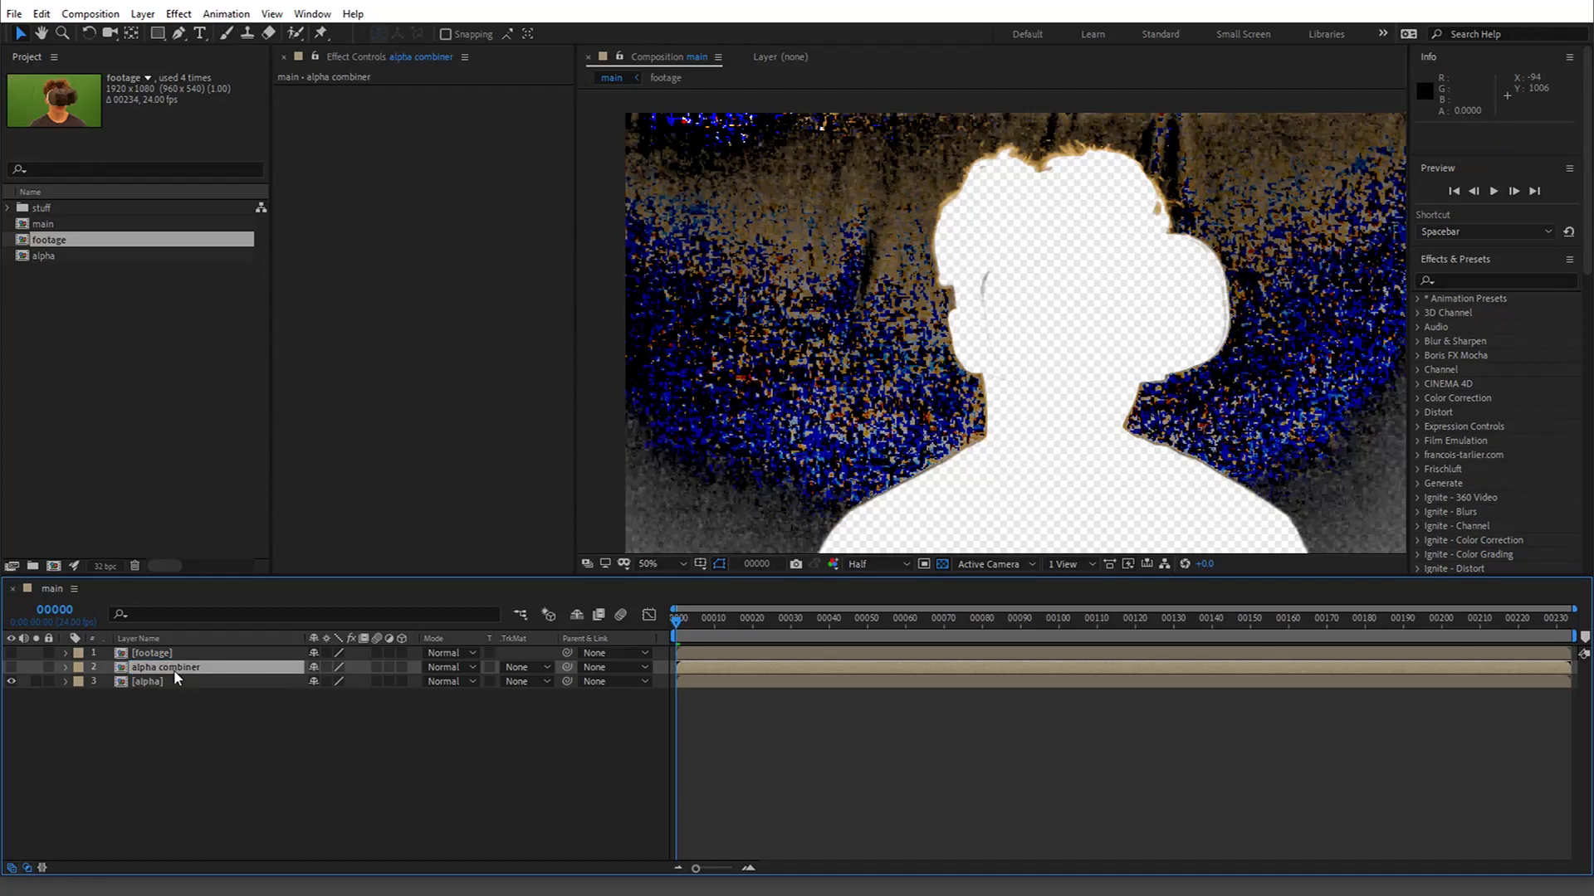
# - Apply Channel Combiner to alpha combiner, taking Alpha as the source channel
pyautogui.click(446, 326)
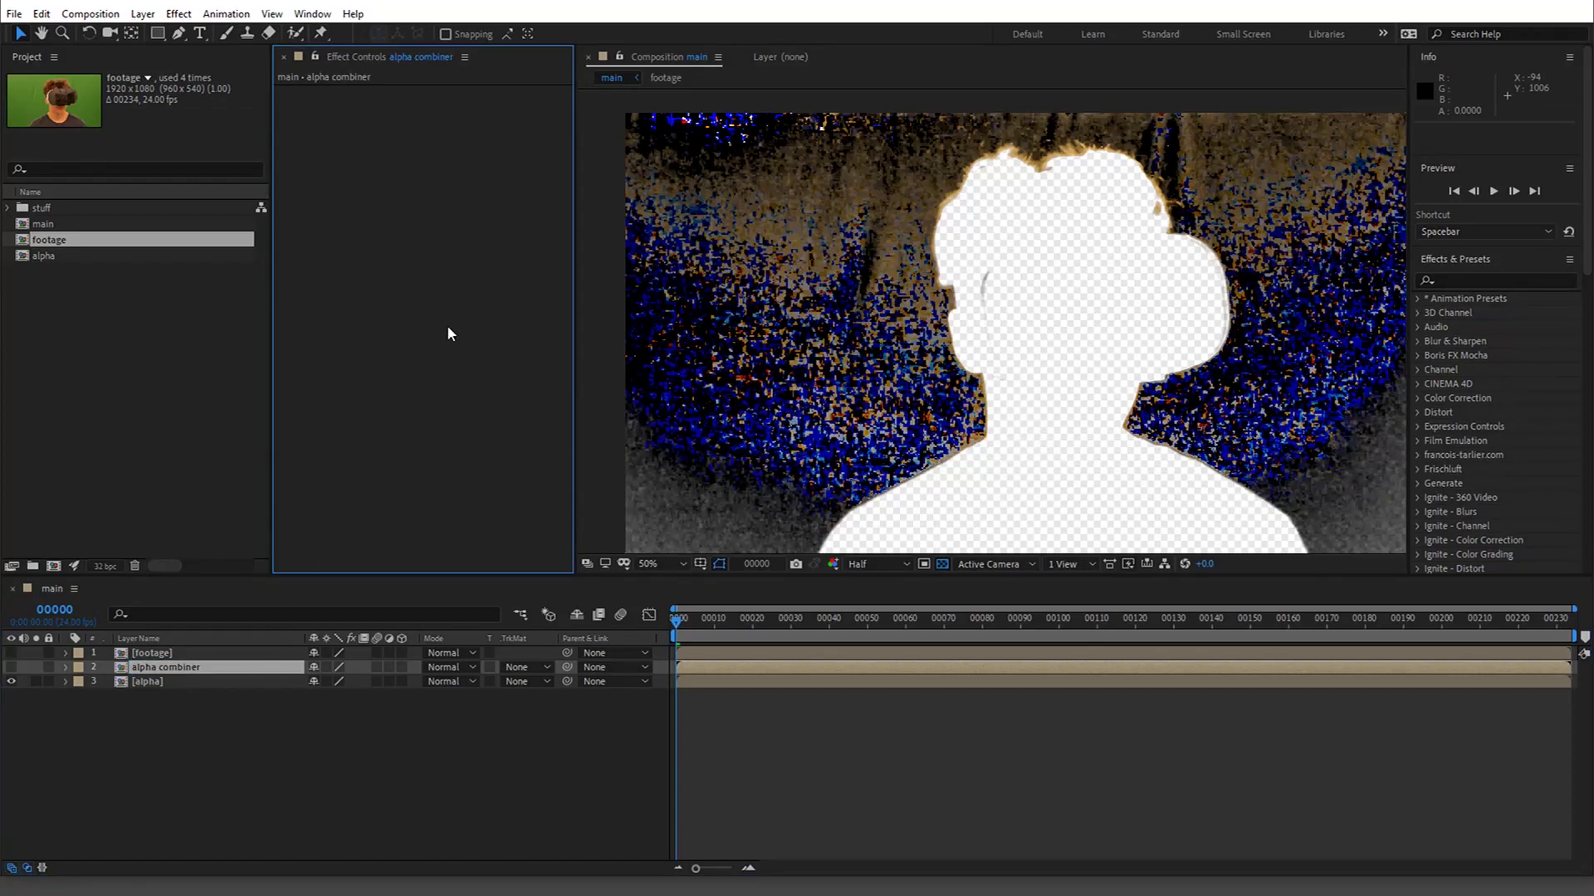
pyautogui.hotkey('ctrl', 'space')
pyautogui.write('comb')
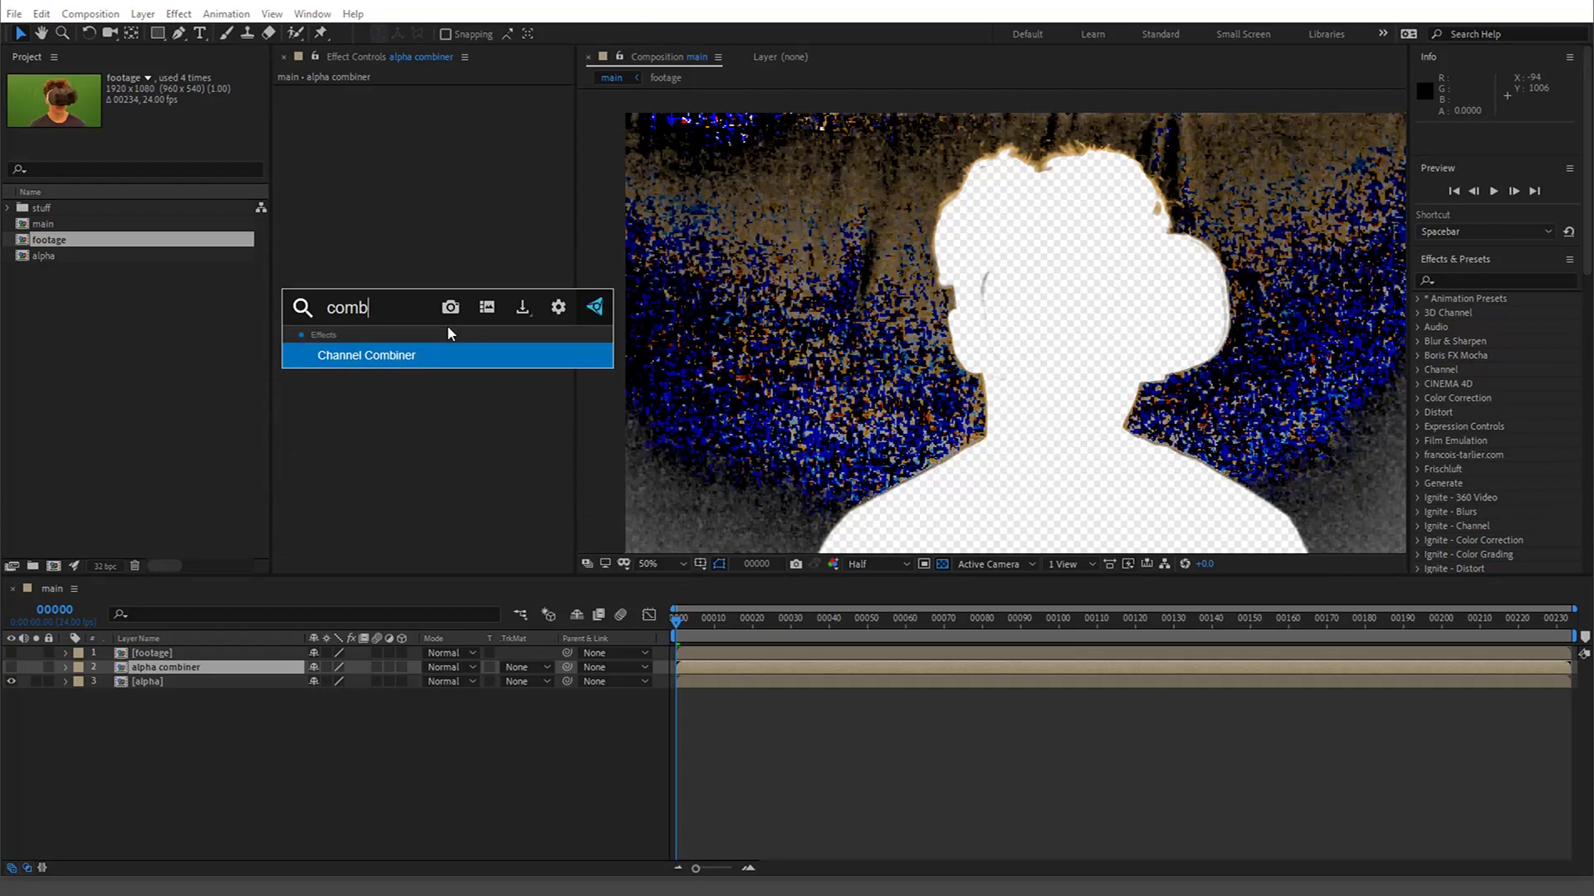
pyautogui.press('Return')
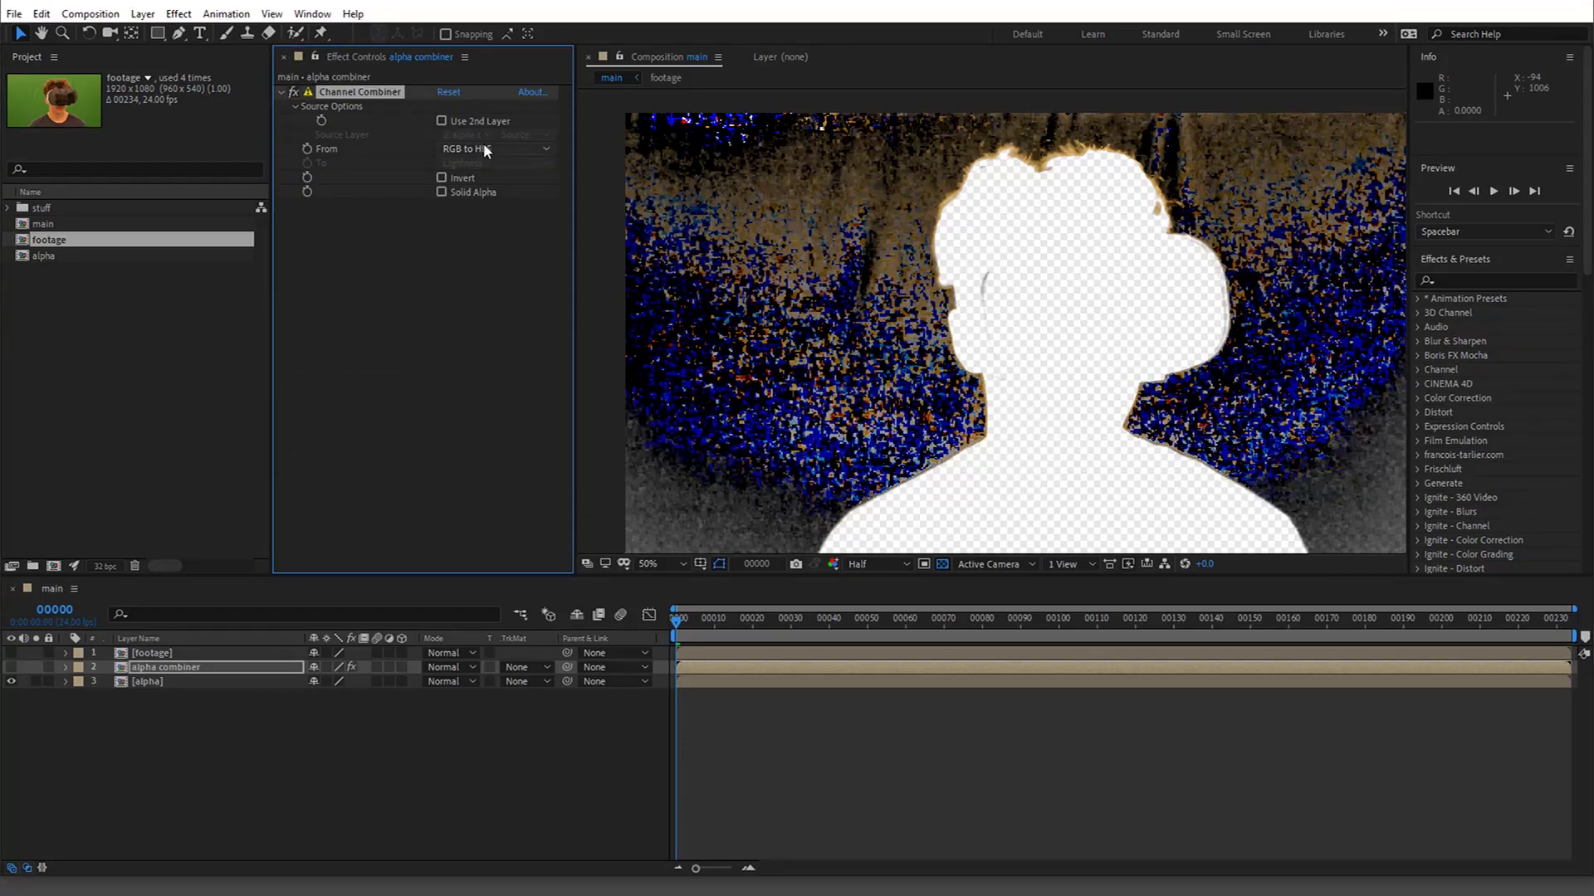
pyautogui.click(483, 147)
pyautogui.click(514, 319)
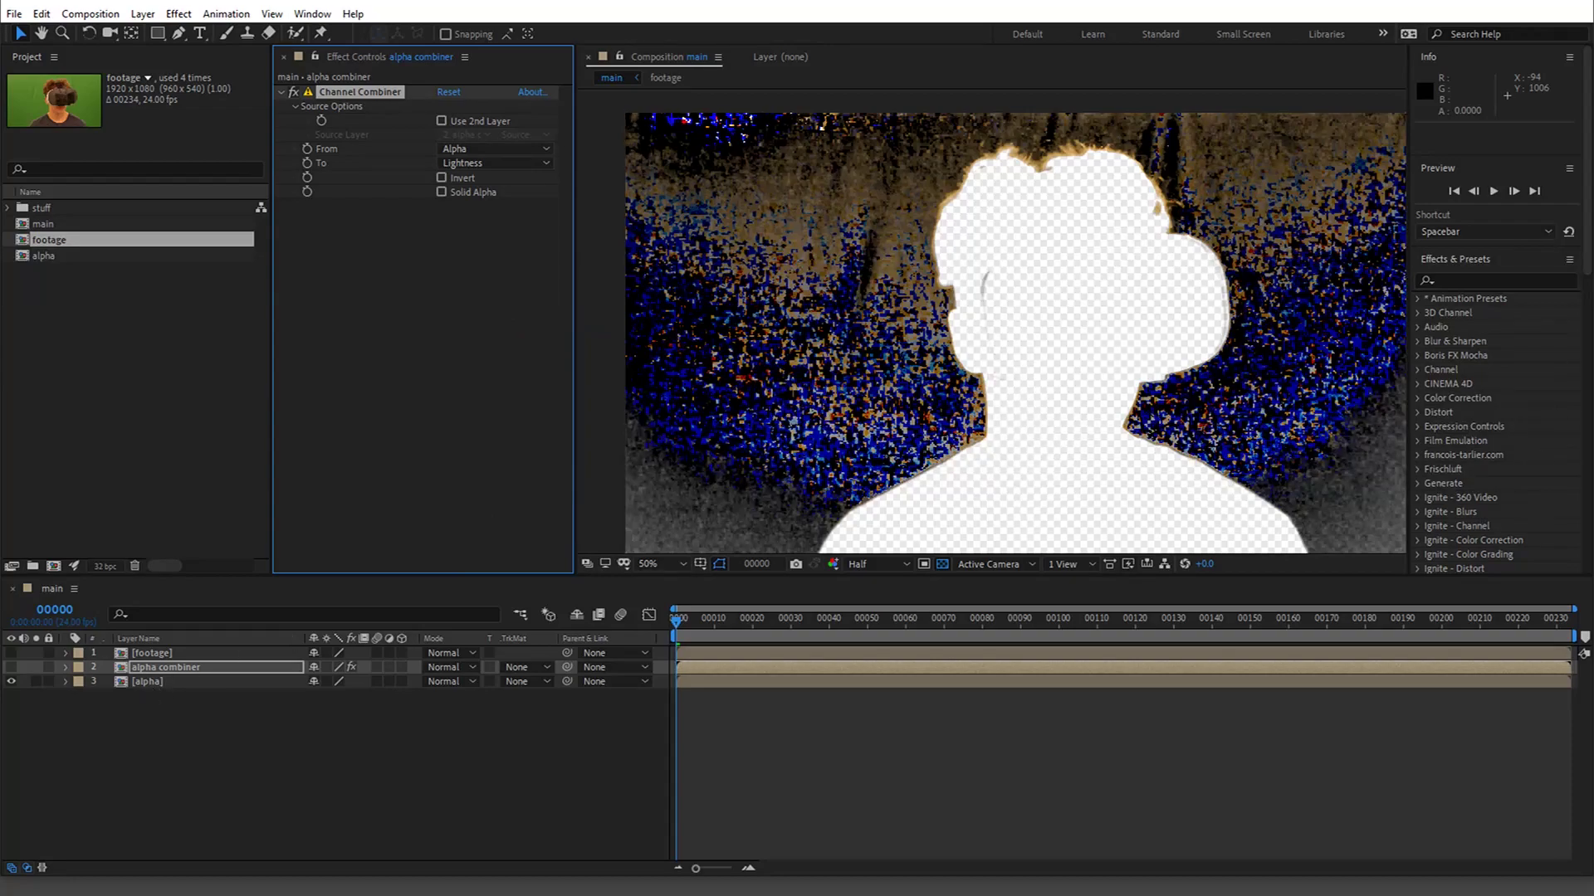
# - Hide the alpha pre-comp, show alpha combiner, and enable Use 2nd Layer with source 3. alpha
pyautogui.click(10, 682)
pyautogui.click(49, 668)
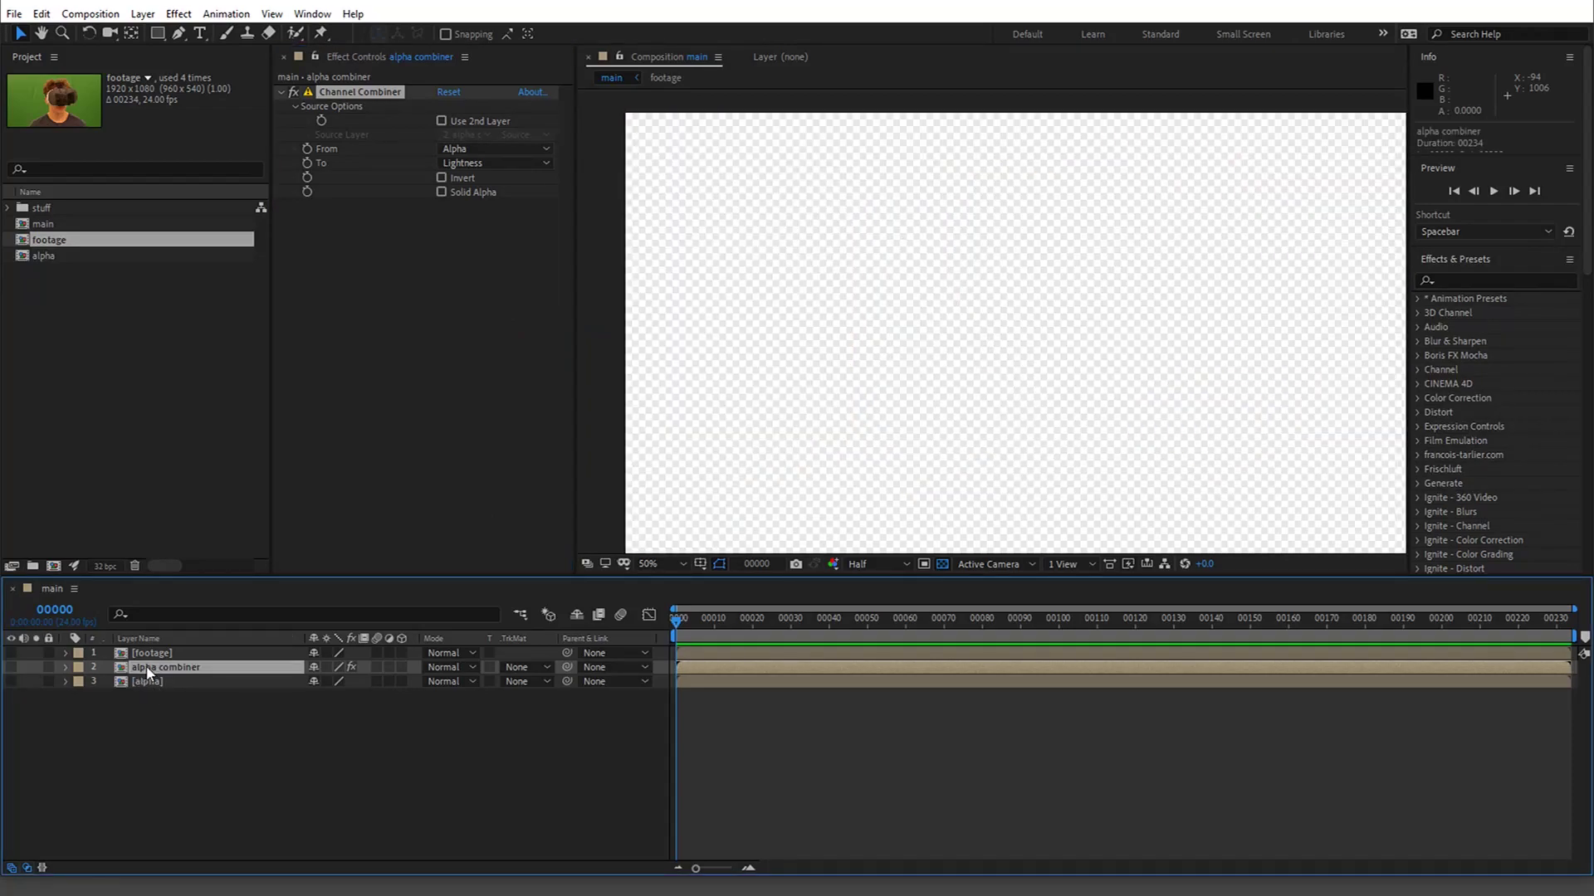
pyautogui.click(11, 667)
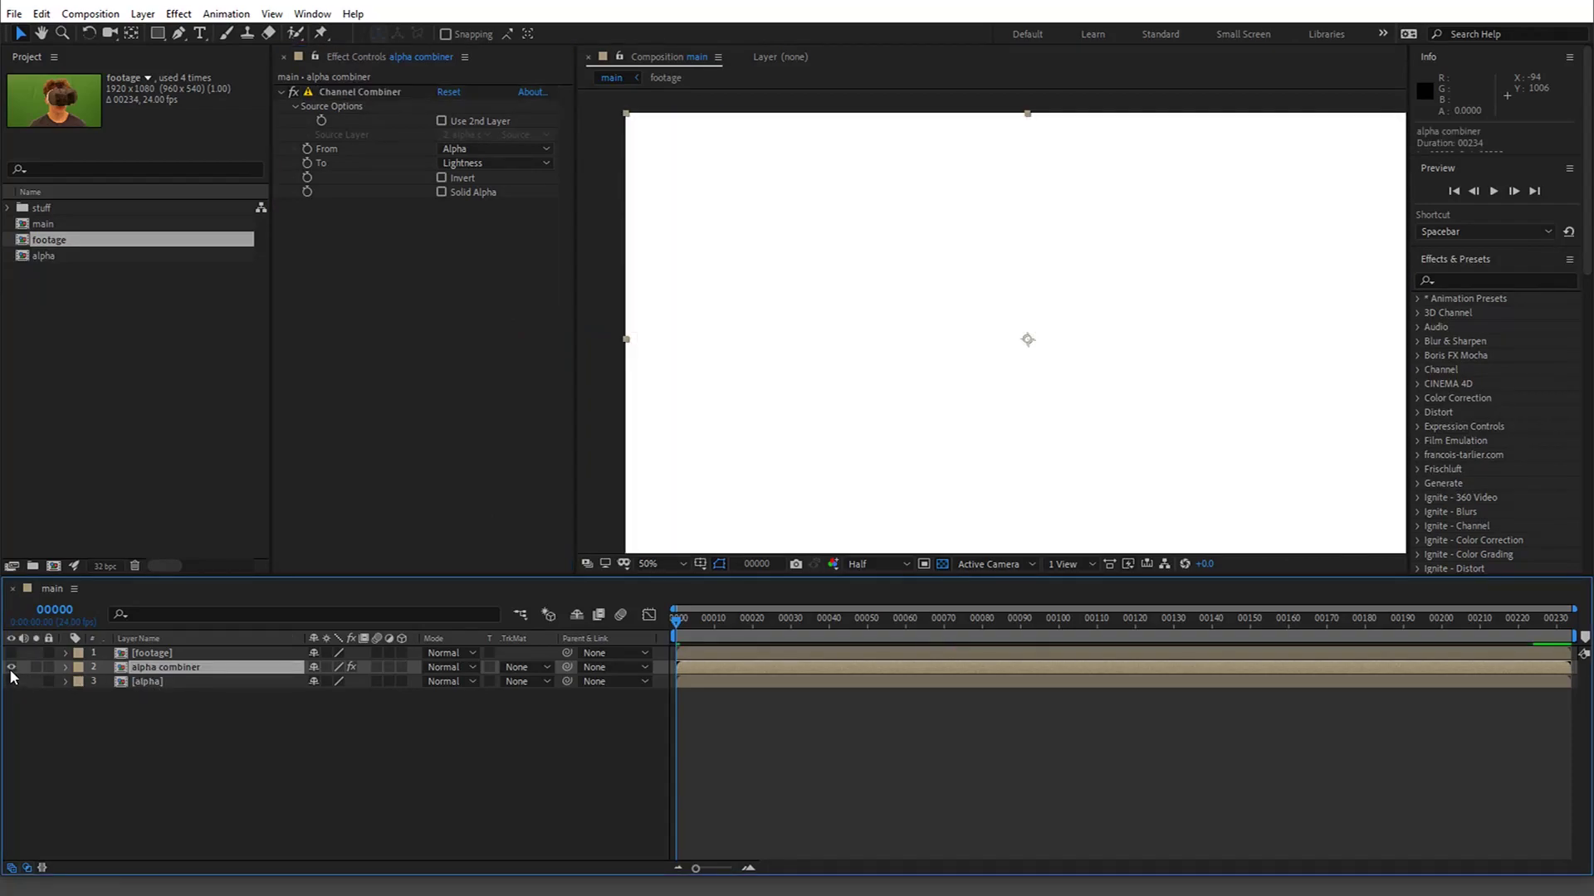
pyautogui.click(485, 164)
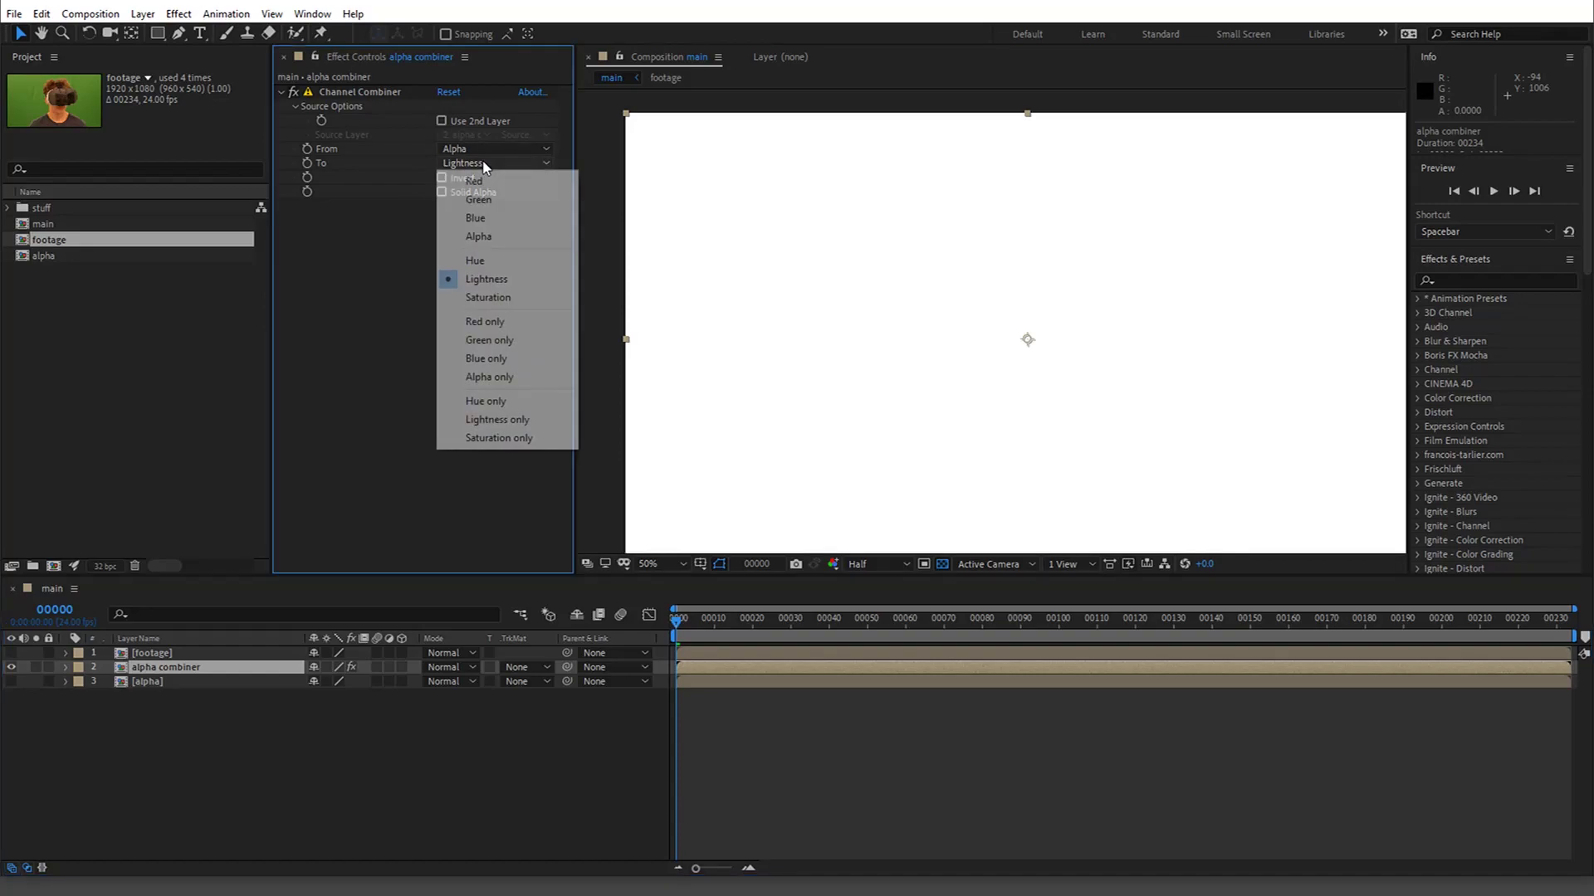
pyautogui.click(442, 116)
pyautogui.click(442, 120)
pyautogui.click(465, 133)
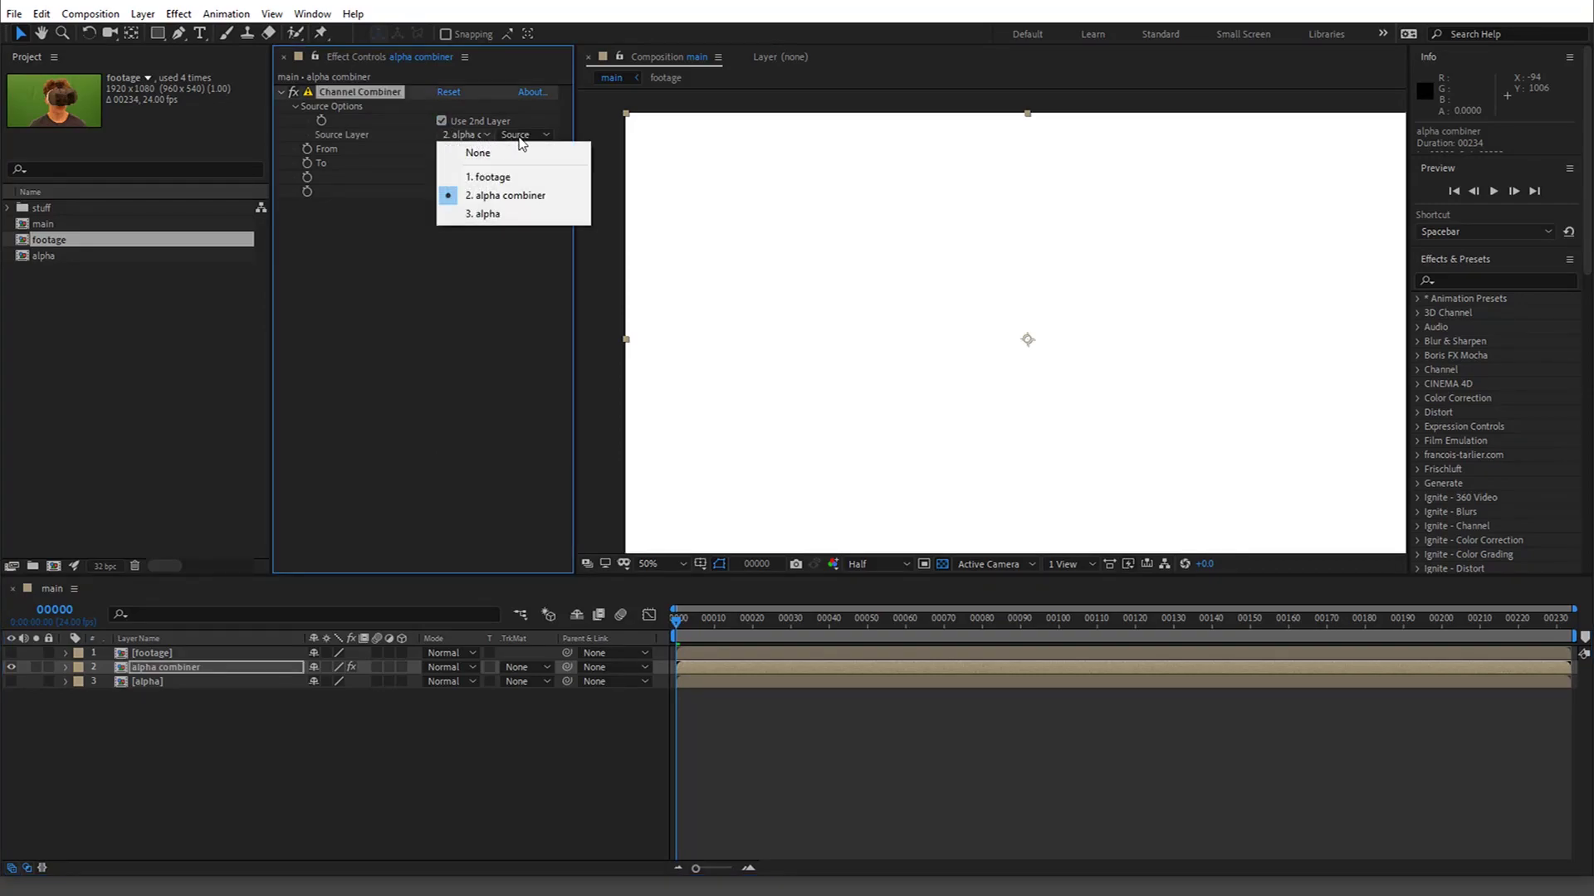
pyautogui.click(496, 216)
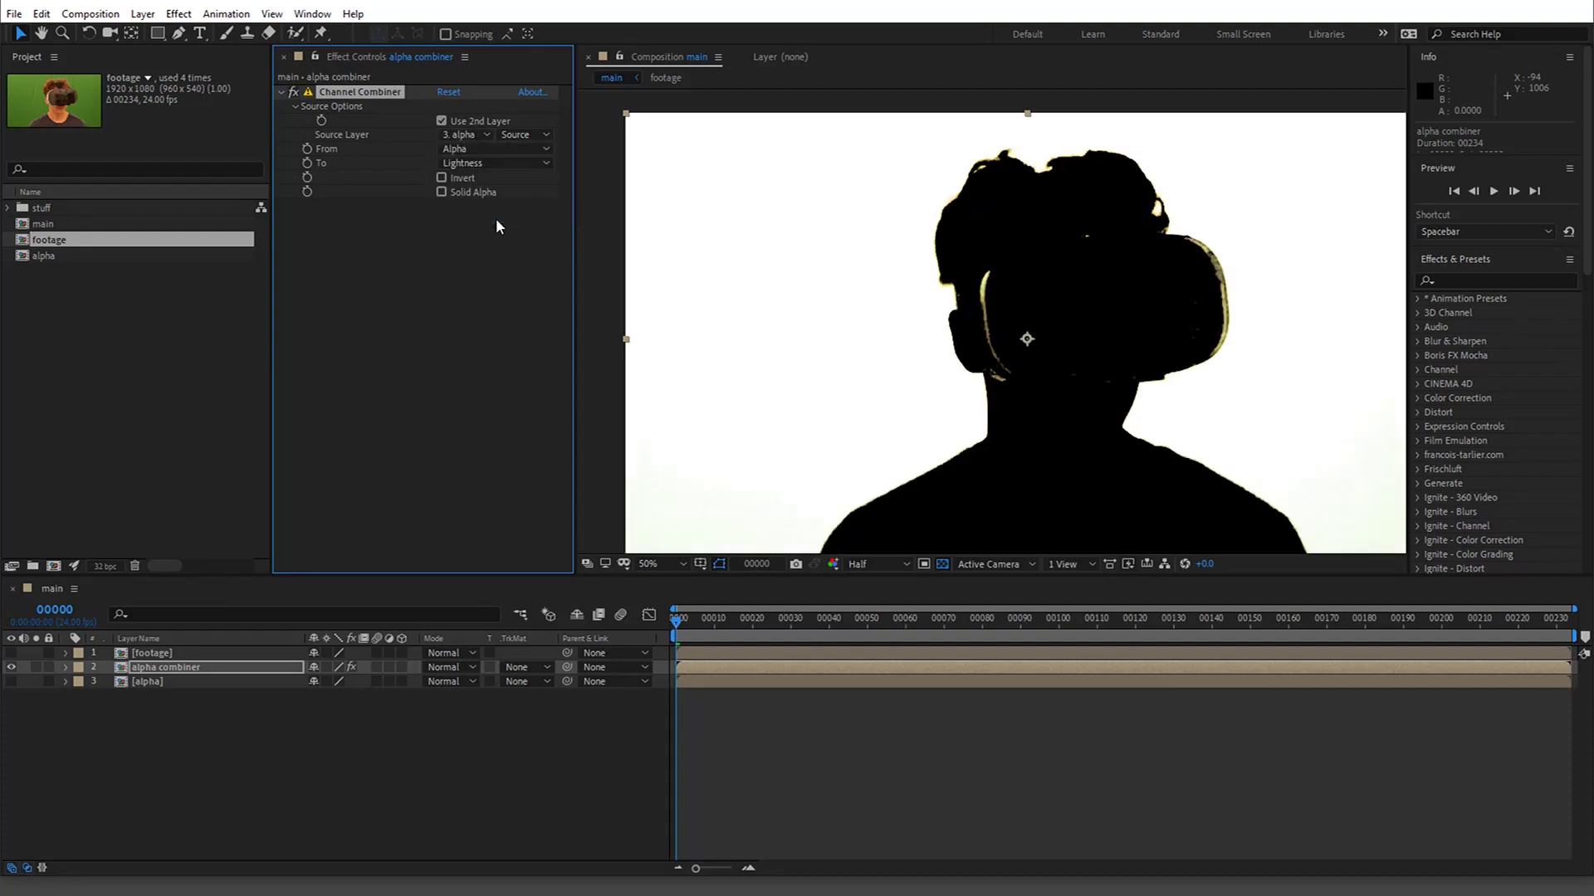
pyautogui.click(488, 164)
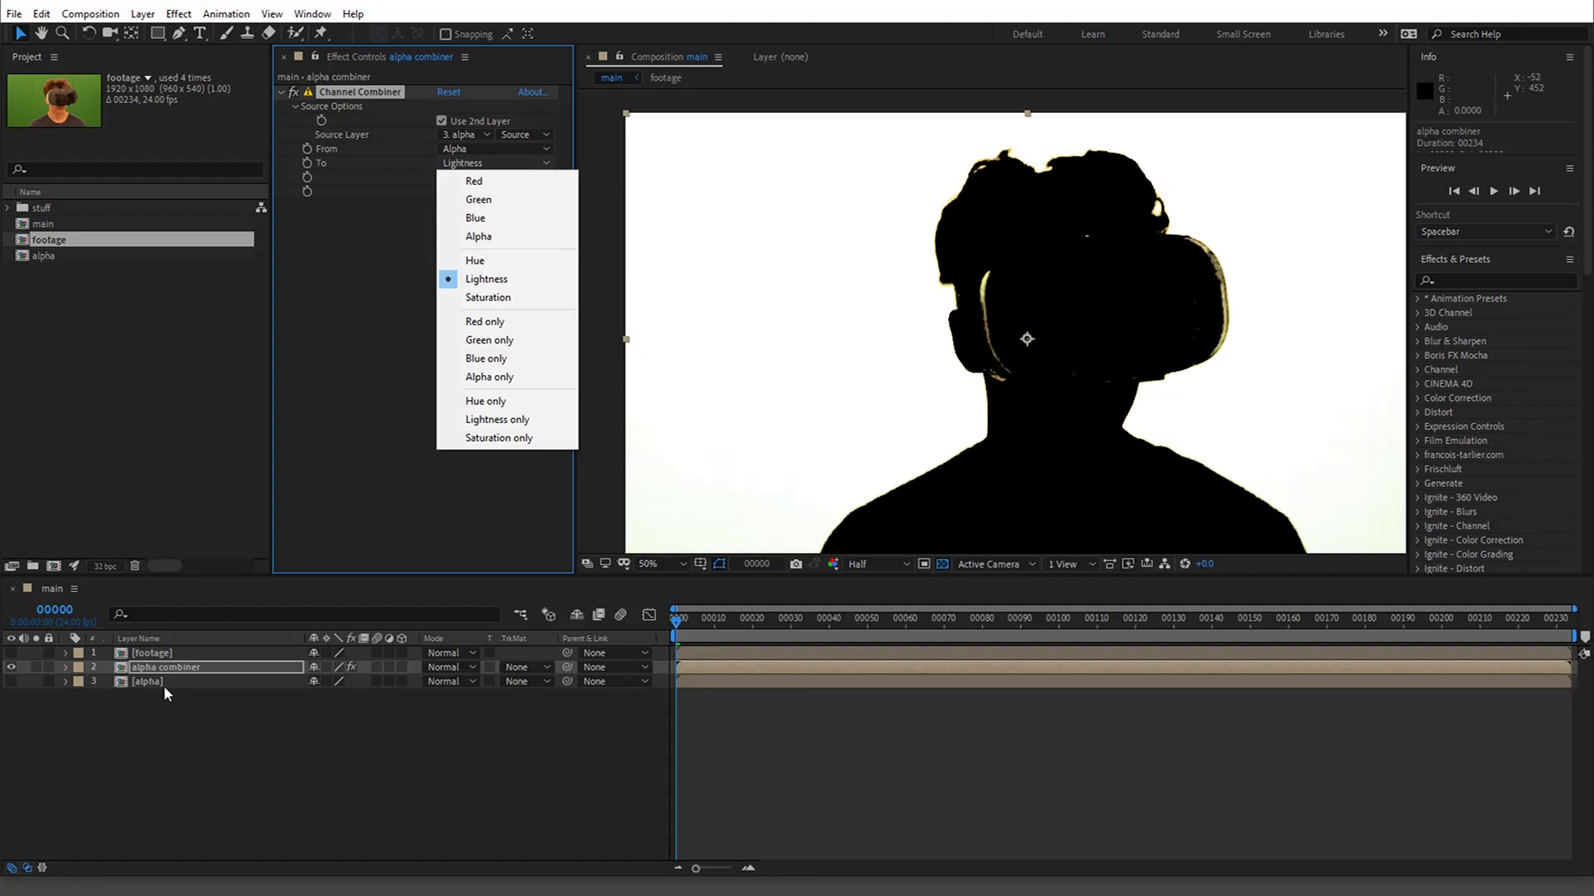
# - Set Channel Combiner to write into alpha combiner's Alpha channel
pyautogui.click(494, 236)
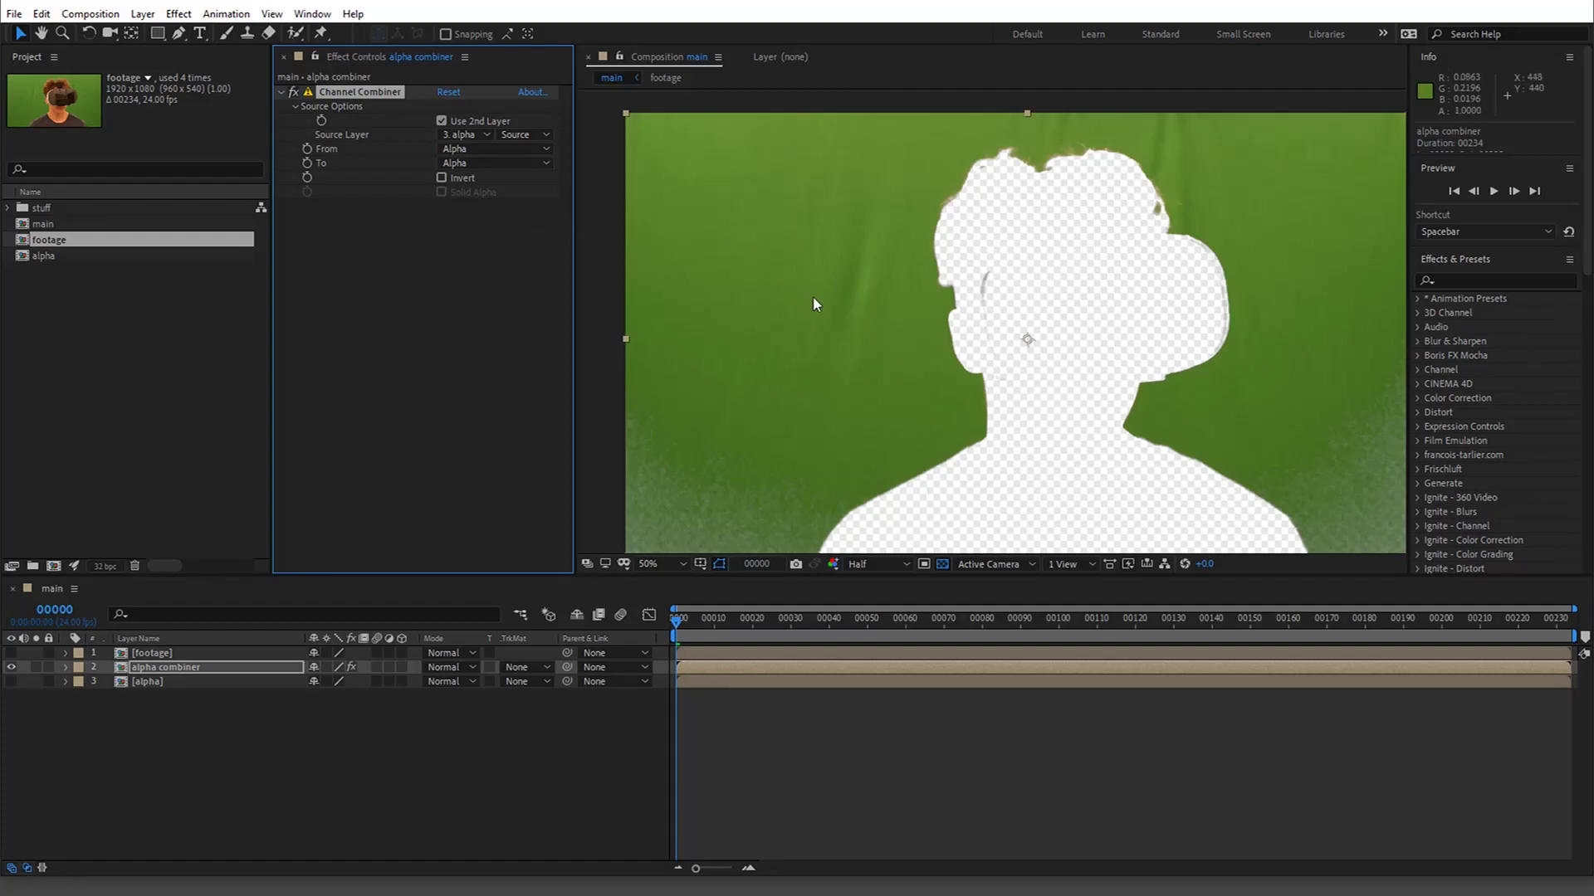
pyautogui.press('h')
pyautogui.moveTo(1213, 466); pyautogui.dragTo(1176, 453)
pyautogui.press('v')
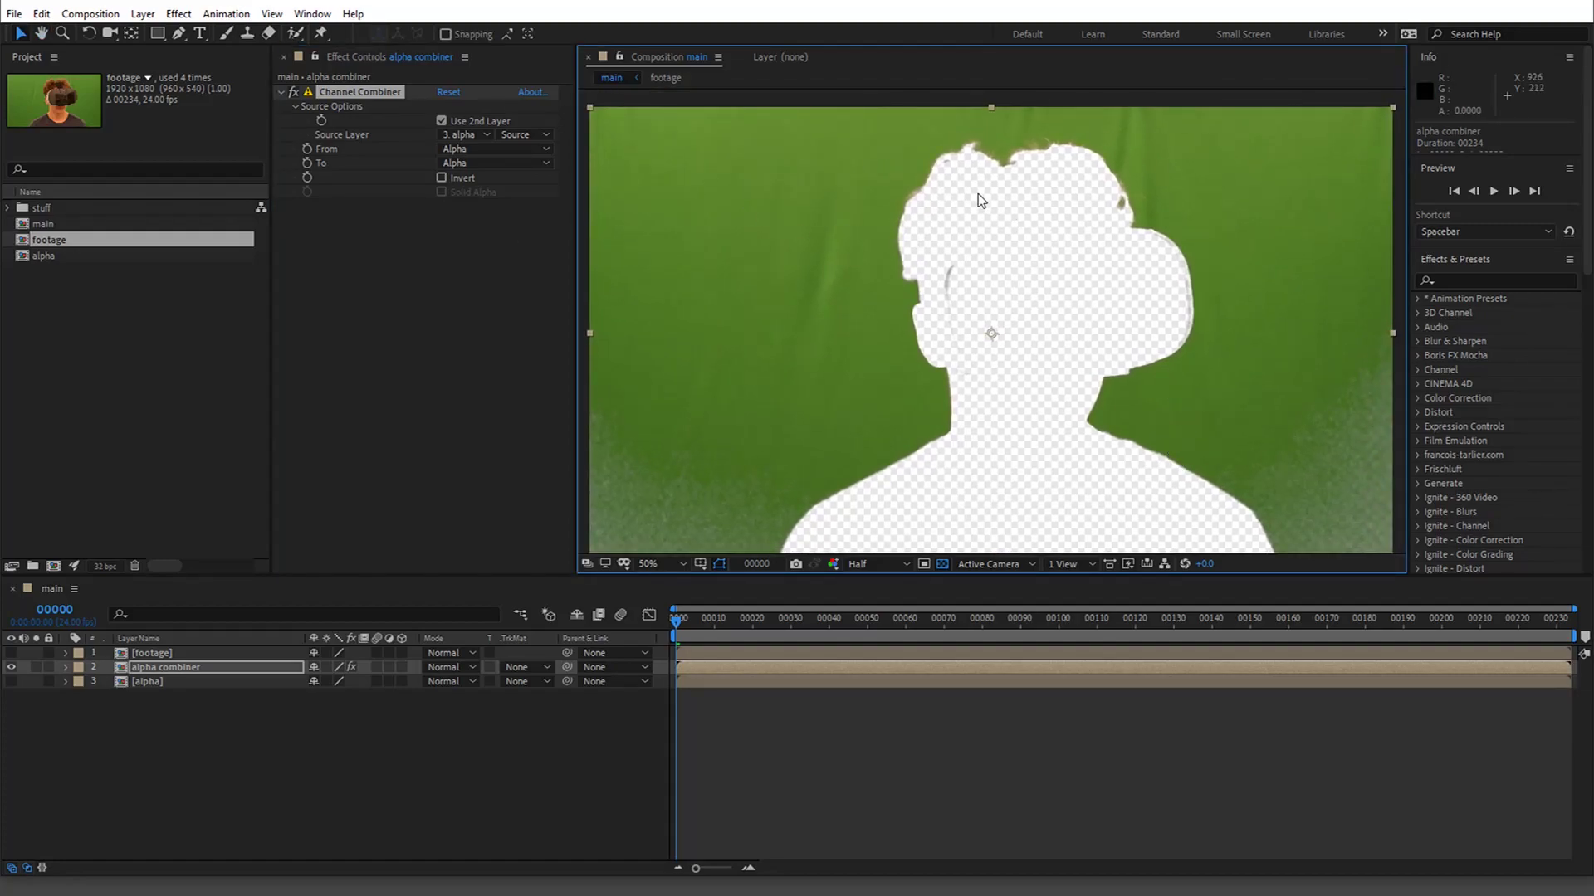
pyautogui.moveTo(968, 281); pyautogui.dragTo(949, 252)
# - Scrub the timeline around frames 00071 to 00125 to check the cutout
pyautogui.moveTo(1000, 631); pyautogui.dragTo(1026, 607)
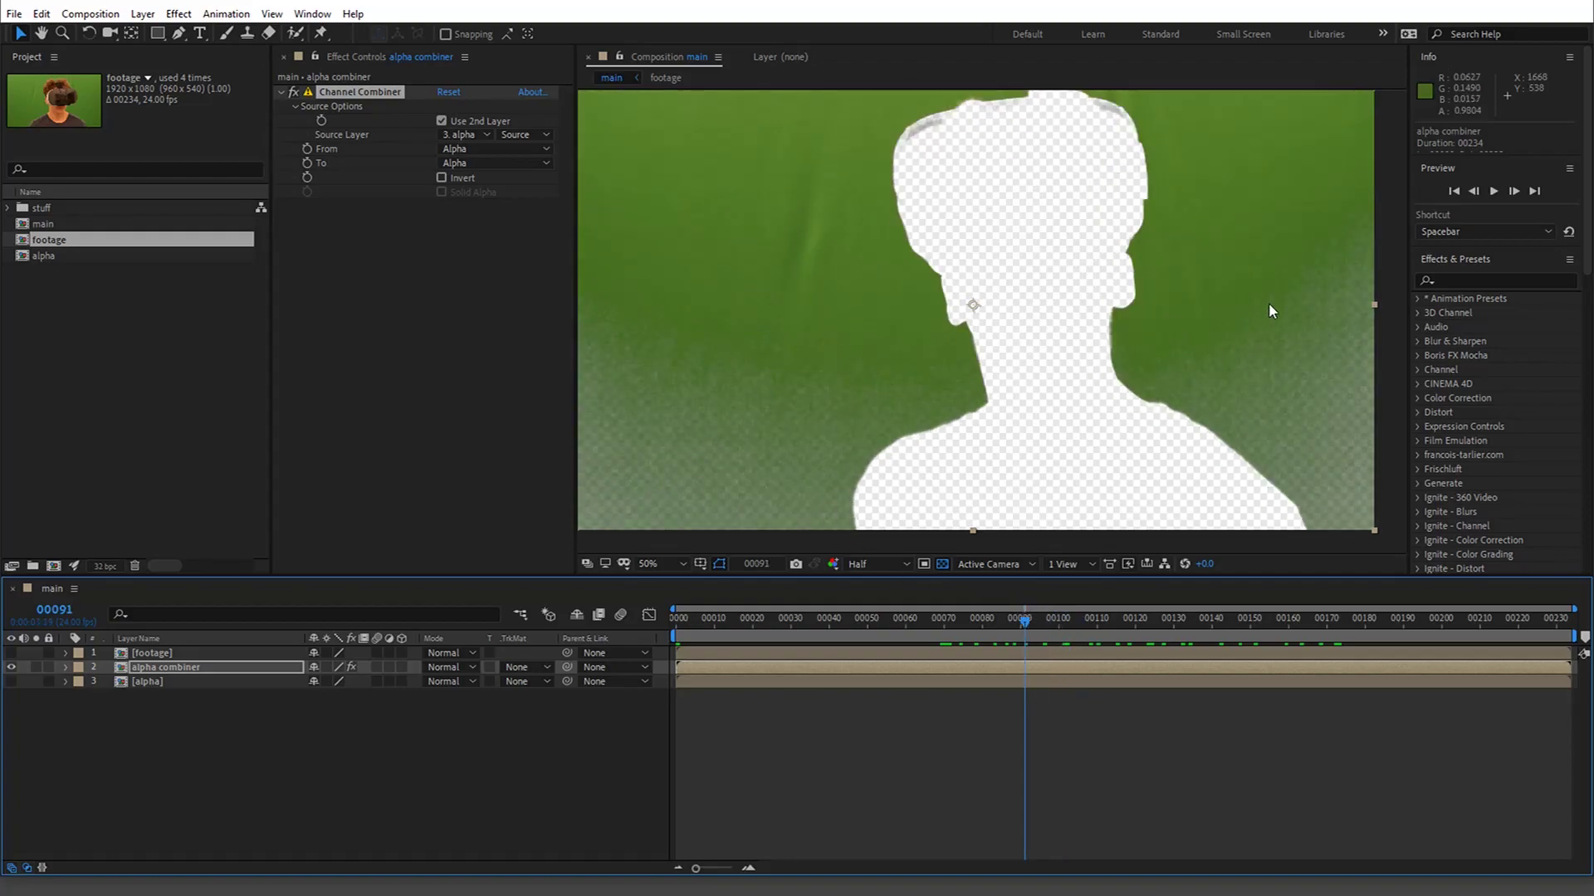
pyautogui.press('space')
pyautogui.click(1153, 618)
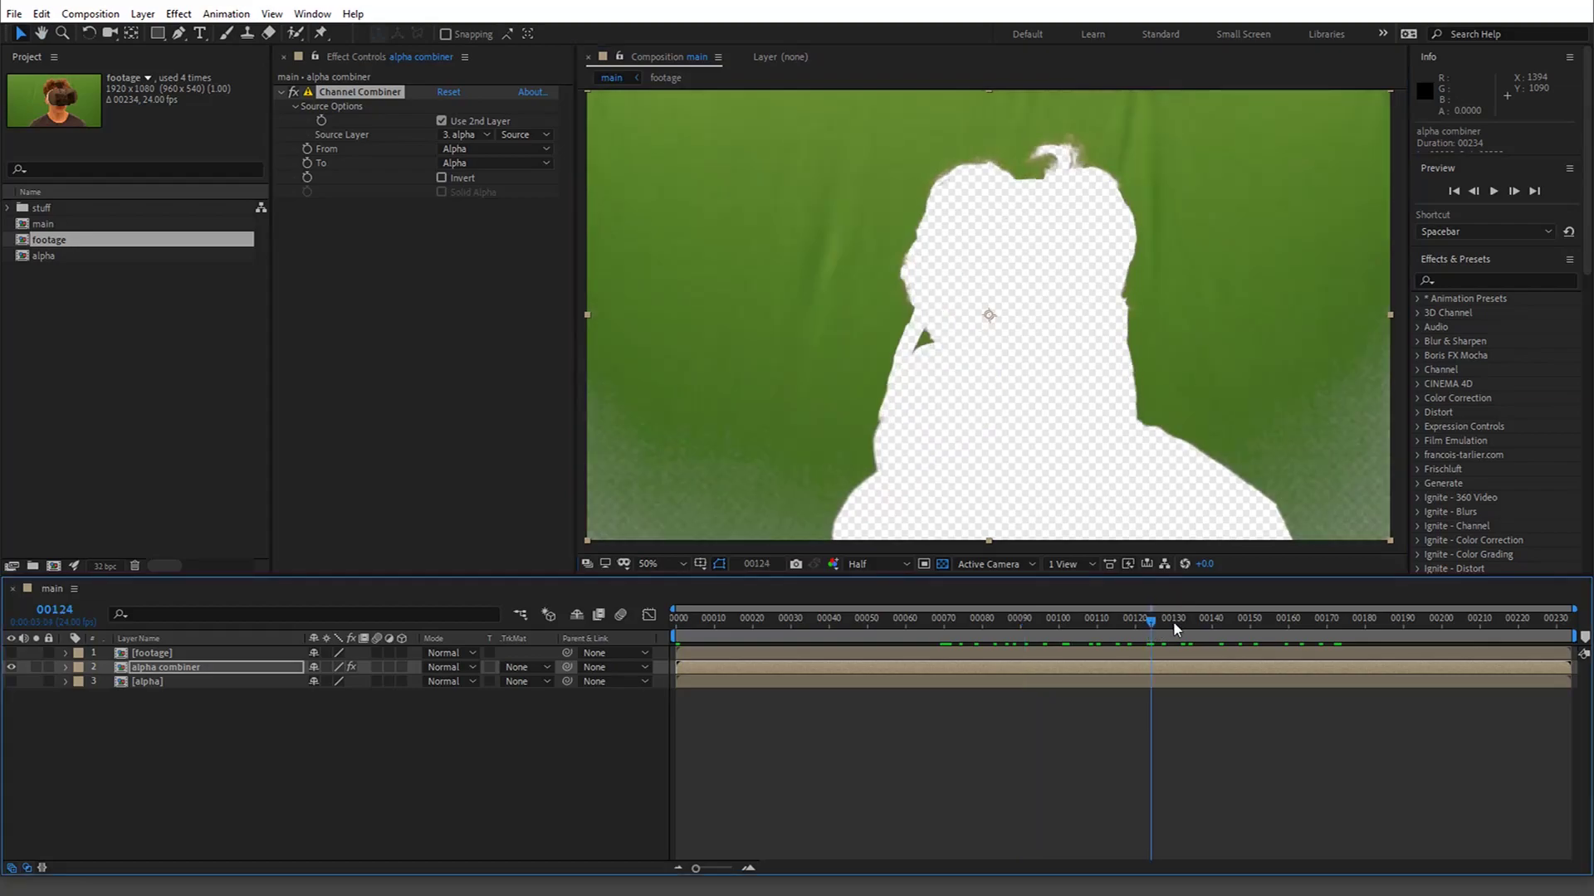
pyautogui.moveTo(1181, 621); pyautogui.dragTo(1157, 662)
pyautogui.click(1098, 643)
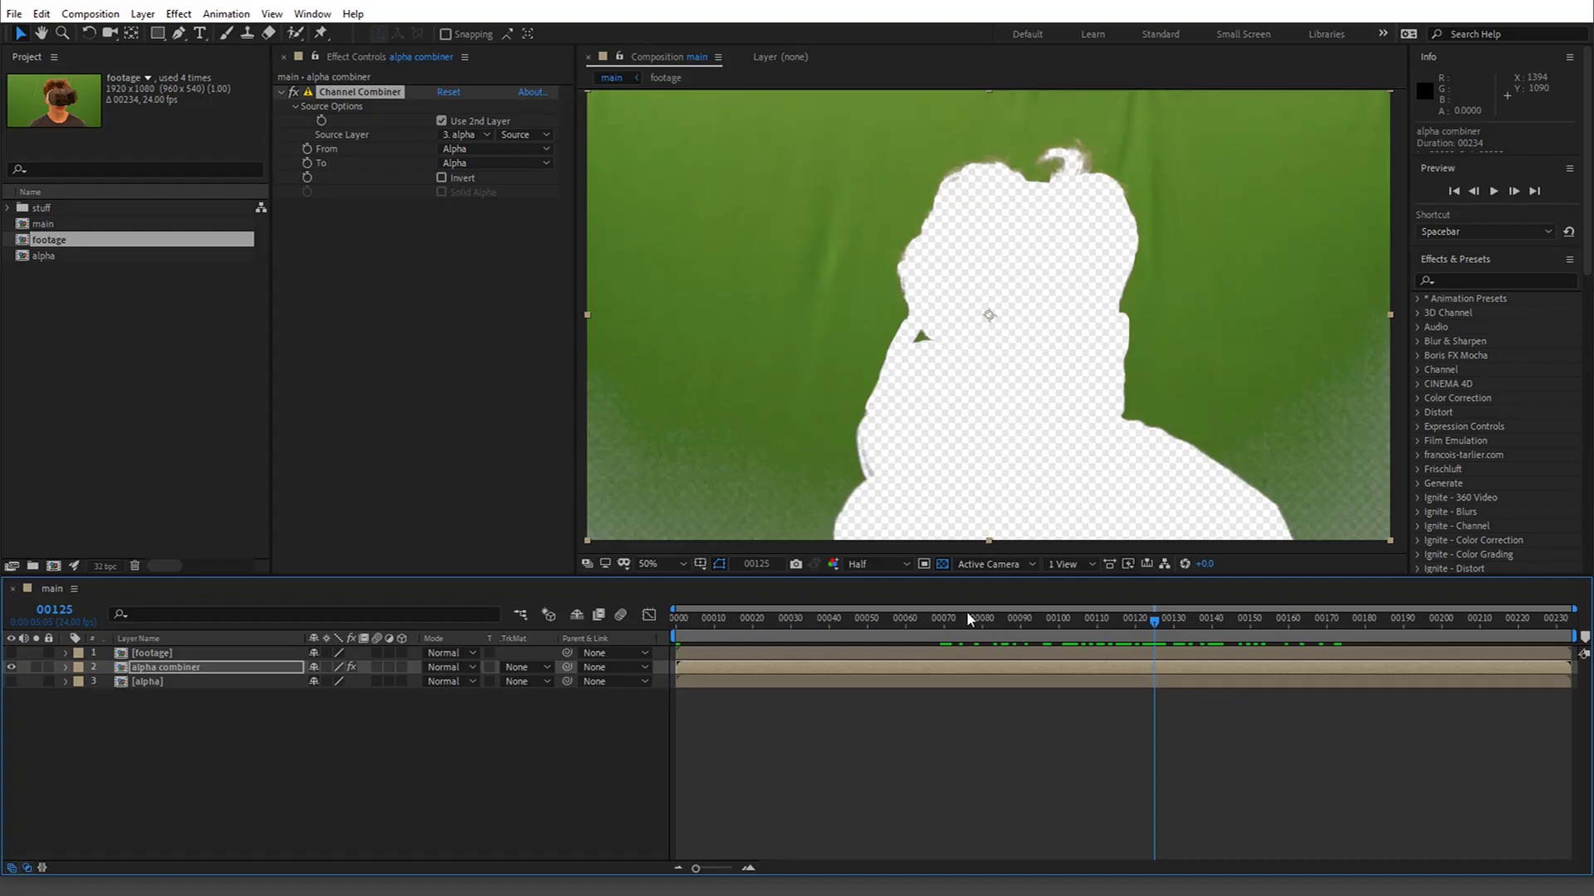
# - Show the footage and add a solid sampled from the green screen, Medium Gray-Lime Green Solid 2
pyautogui.click(170, 653)
pyautogui.click(11, 653)
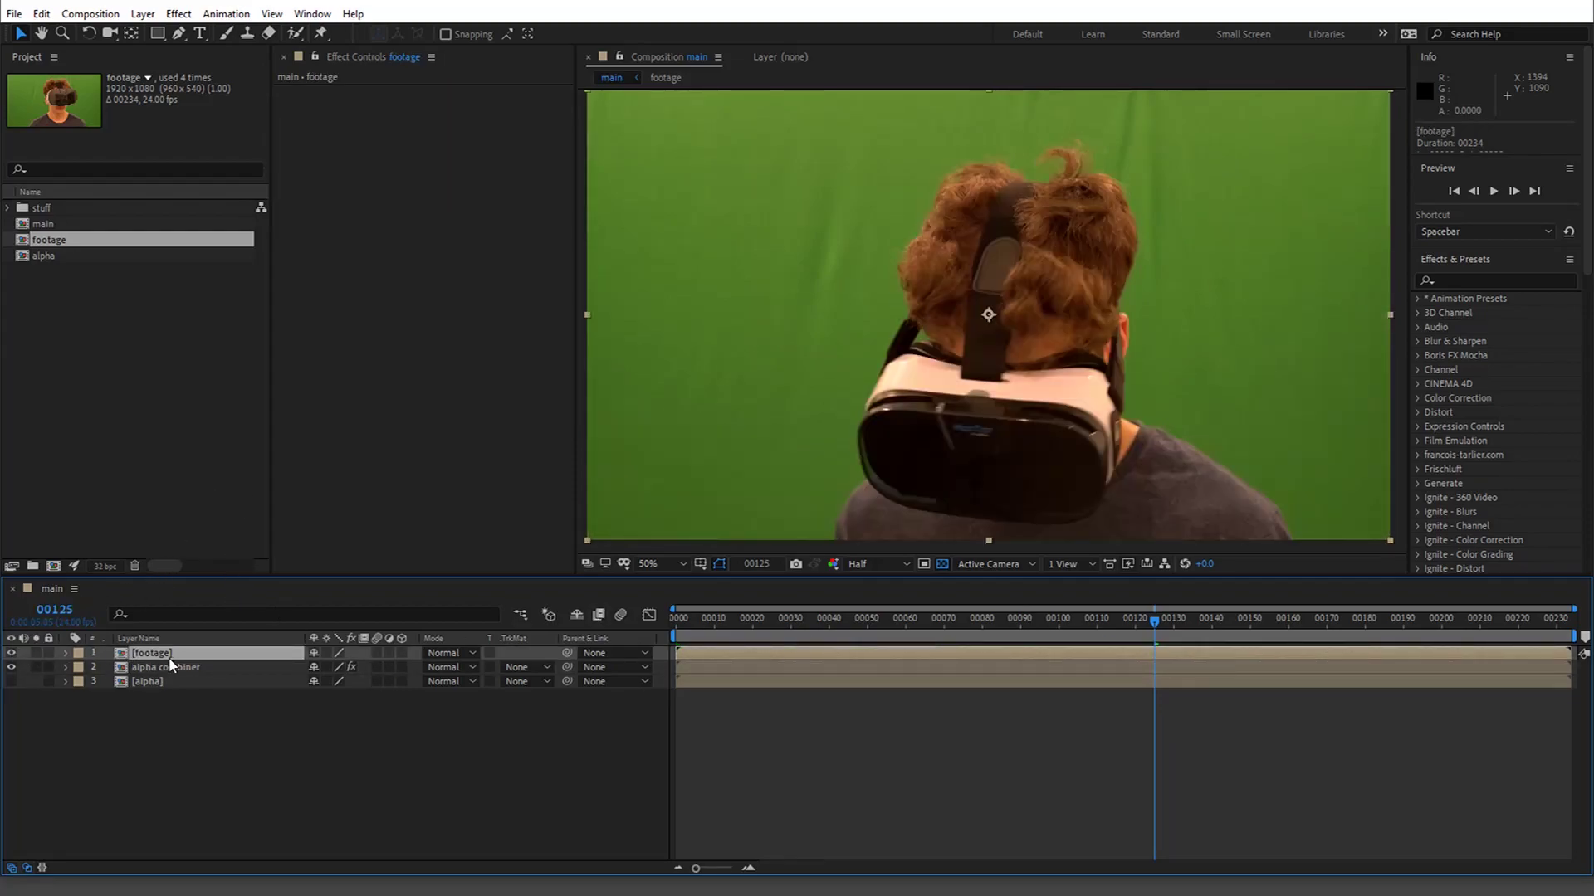
pyautogui.click(143, 14)
pyautogui.moveTo(208, 33)
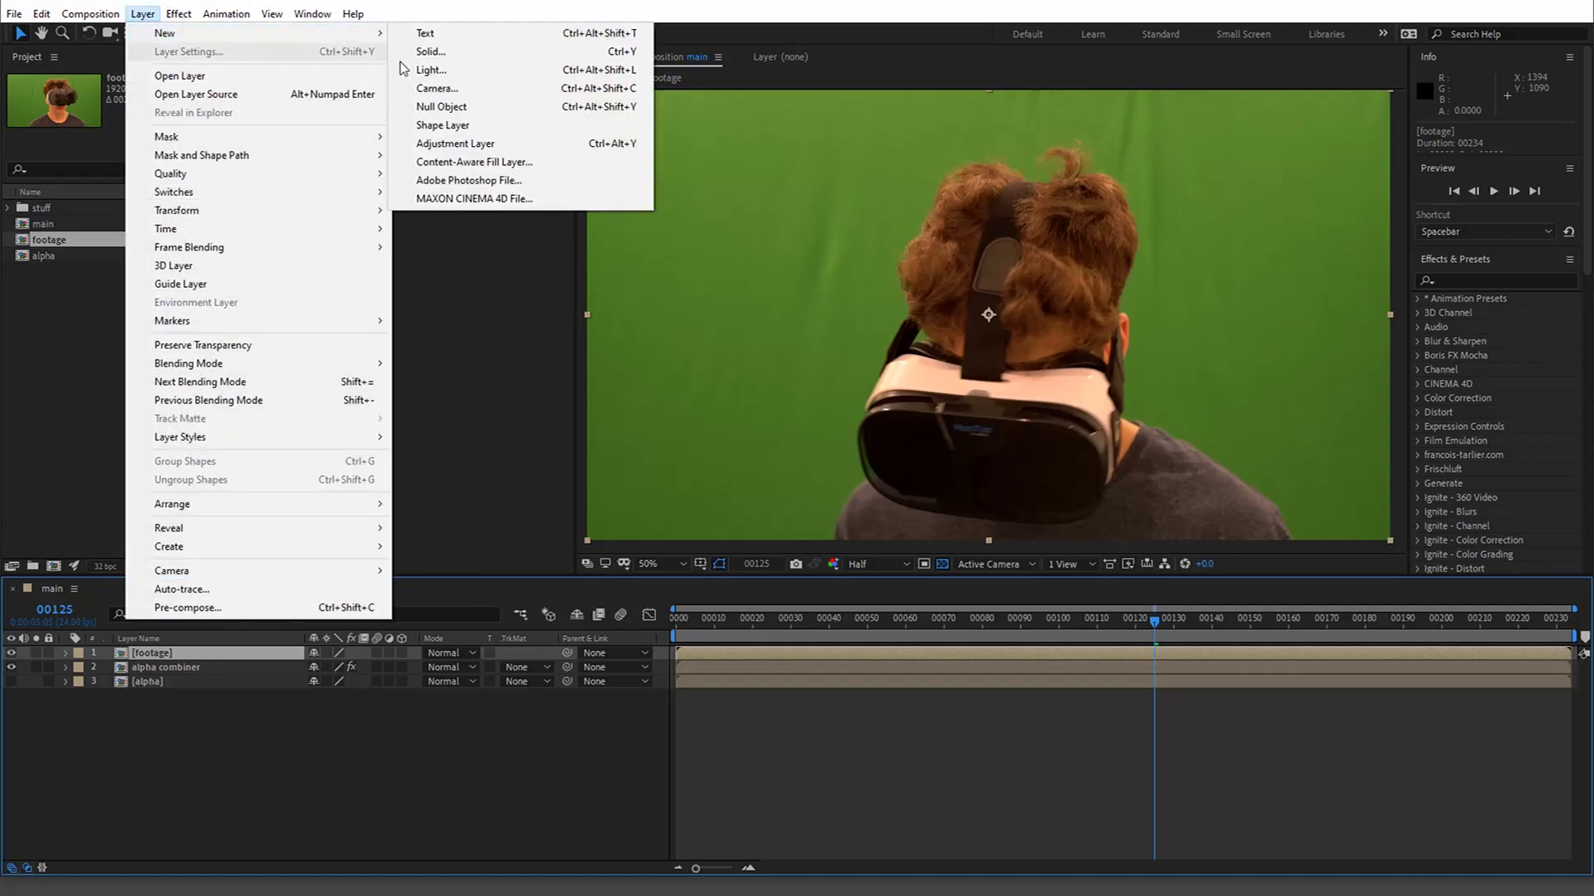
pyautogui.click(427, 54)
pyautogui.click(421, 657)
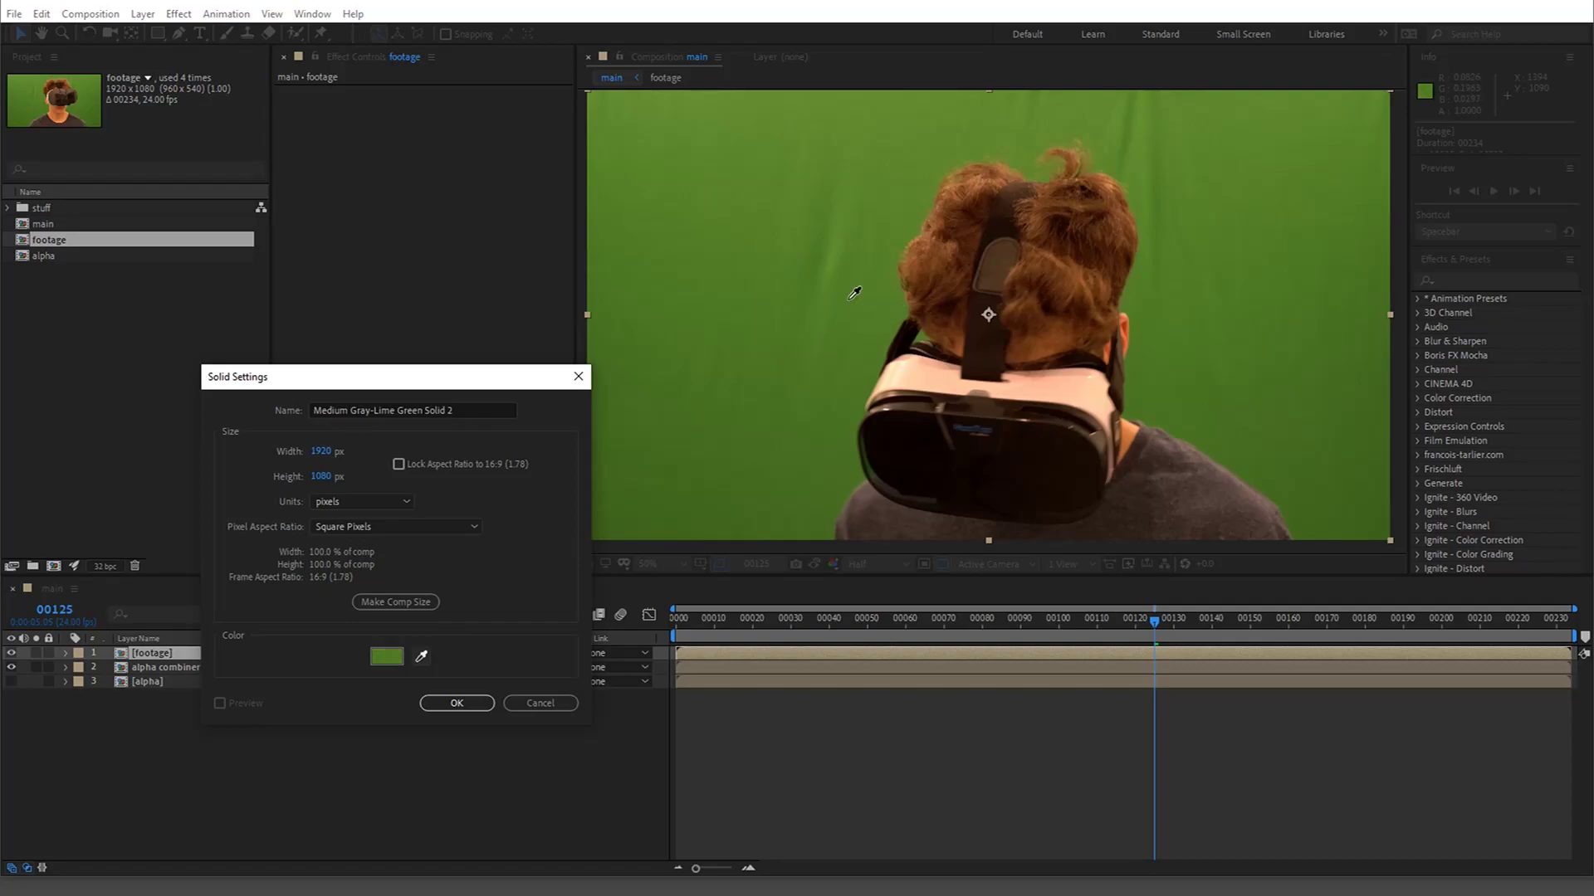
pyautogui.click(882, 340)
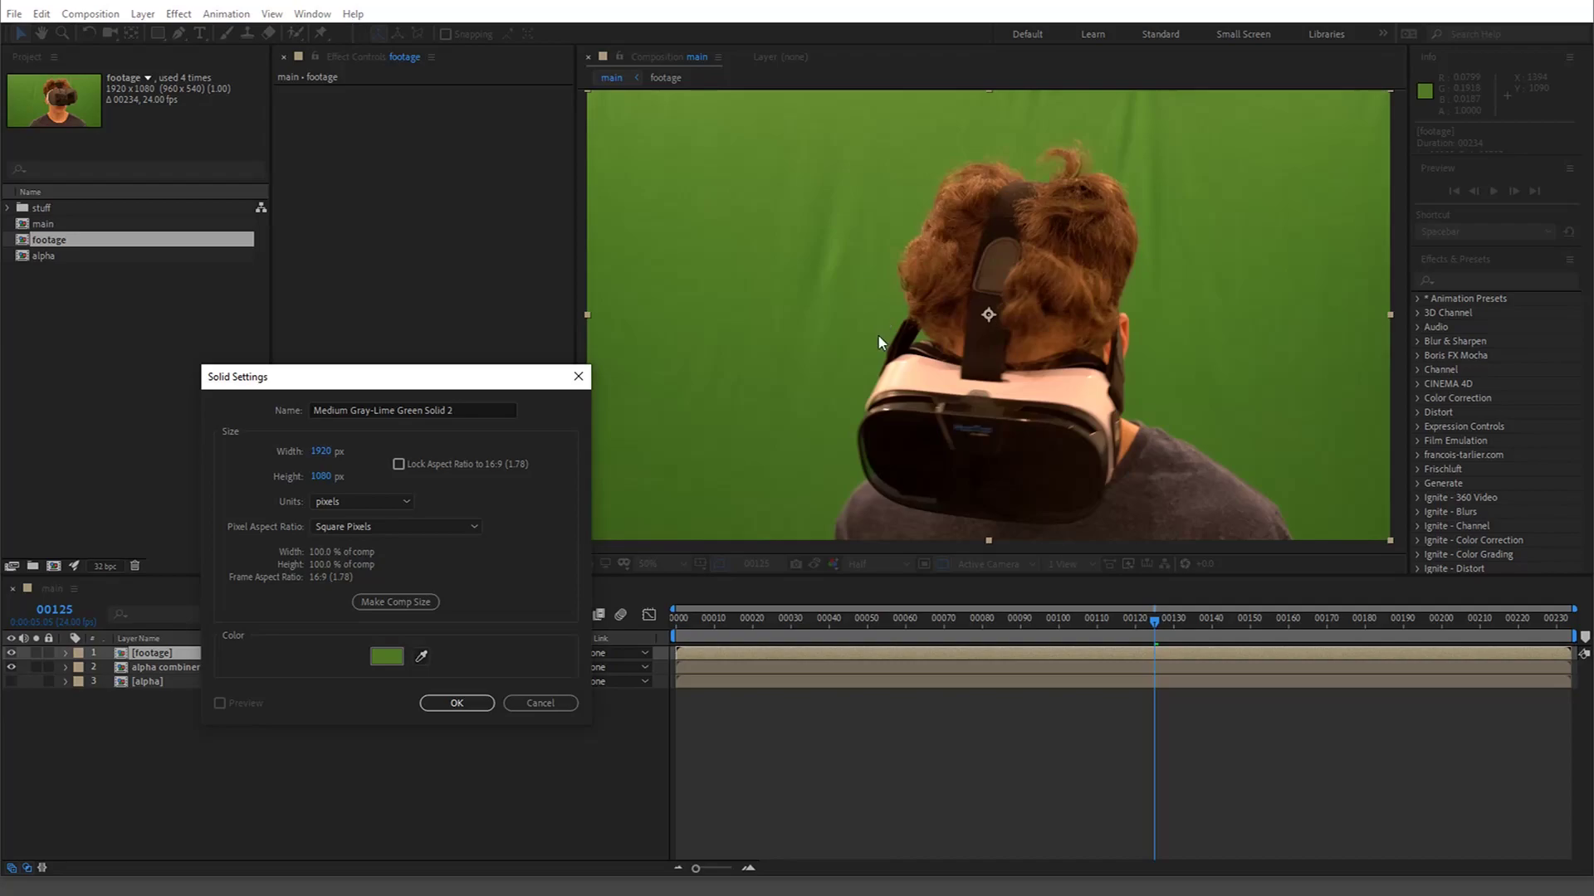
pyautogui.click(457, 702)
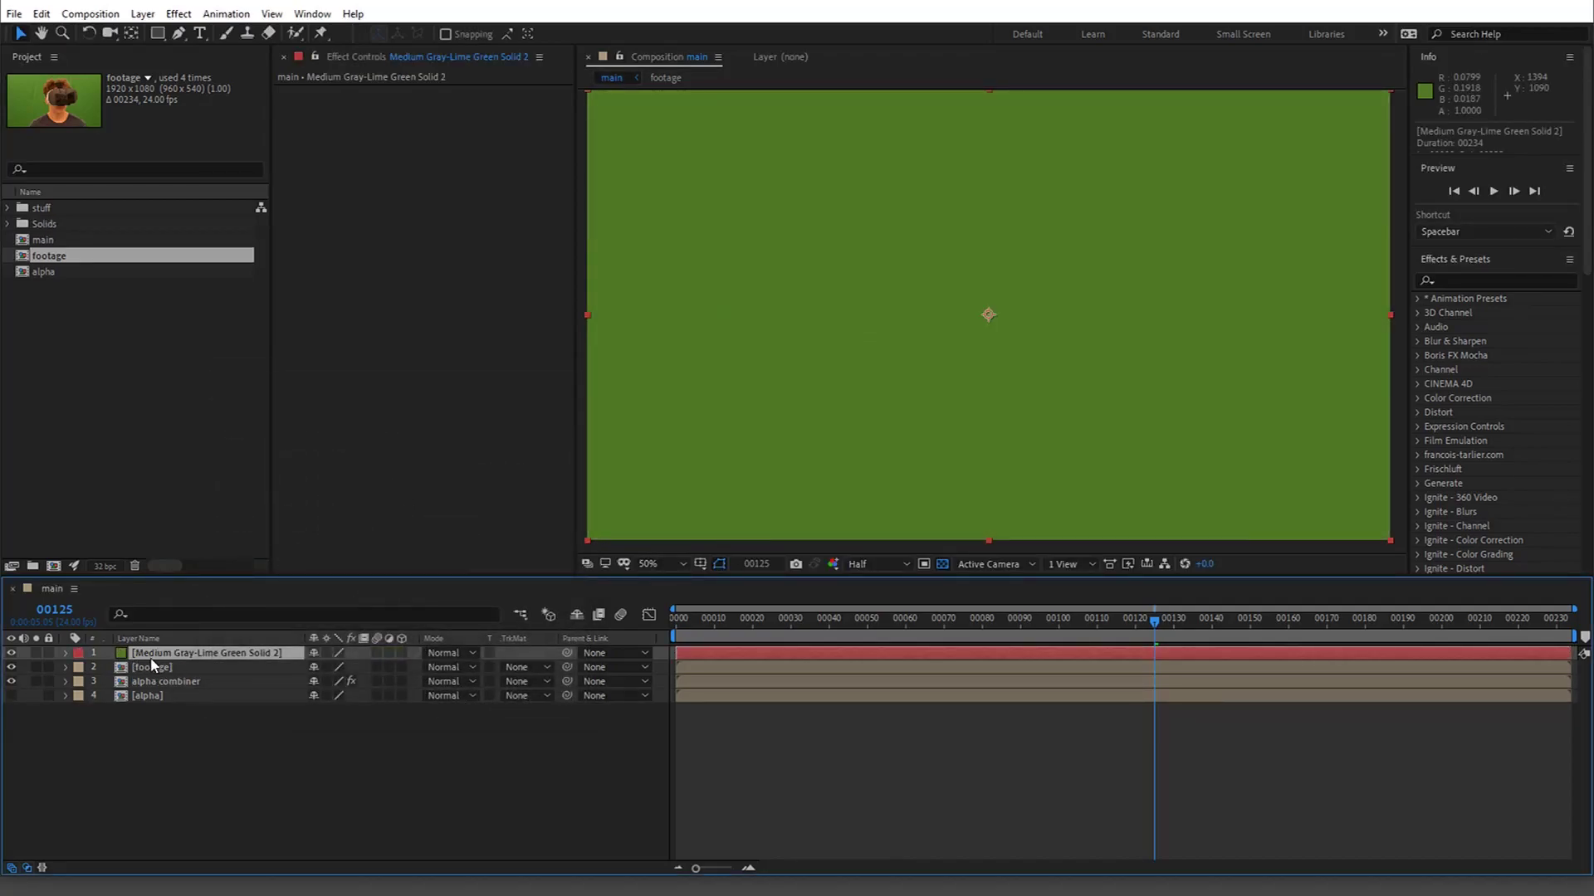
# - Move the green solid below alpha combiner, paste its Channel Combiner onto the solid, and hide footage
pyautogui.moveTo(152, 661); pyautogui.dragTo(157, 685)
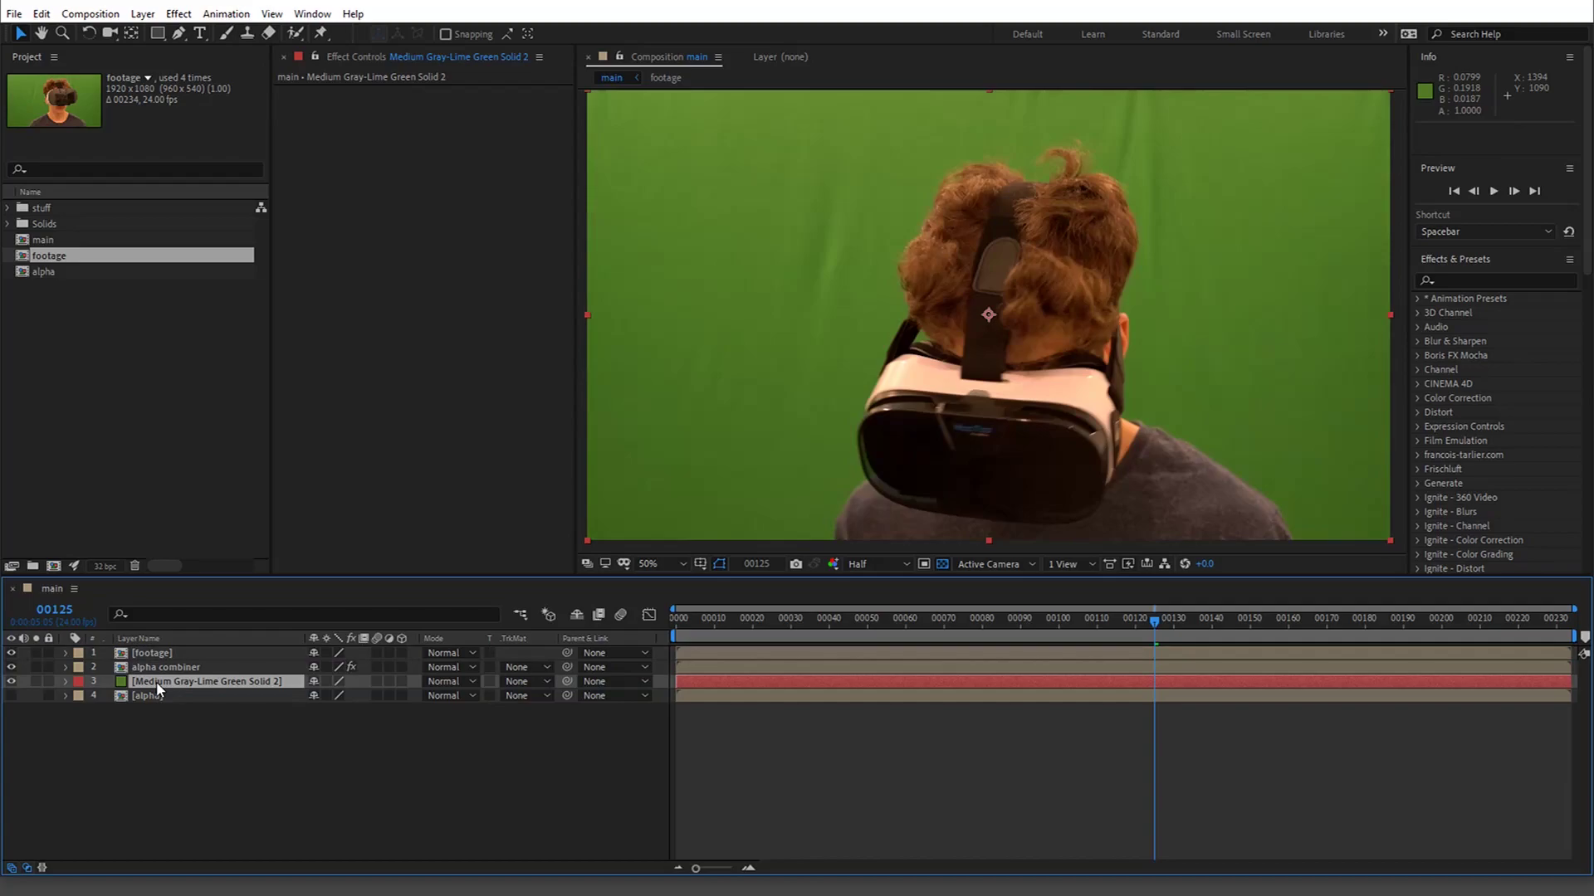
pyautogui.click(163, 671)
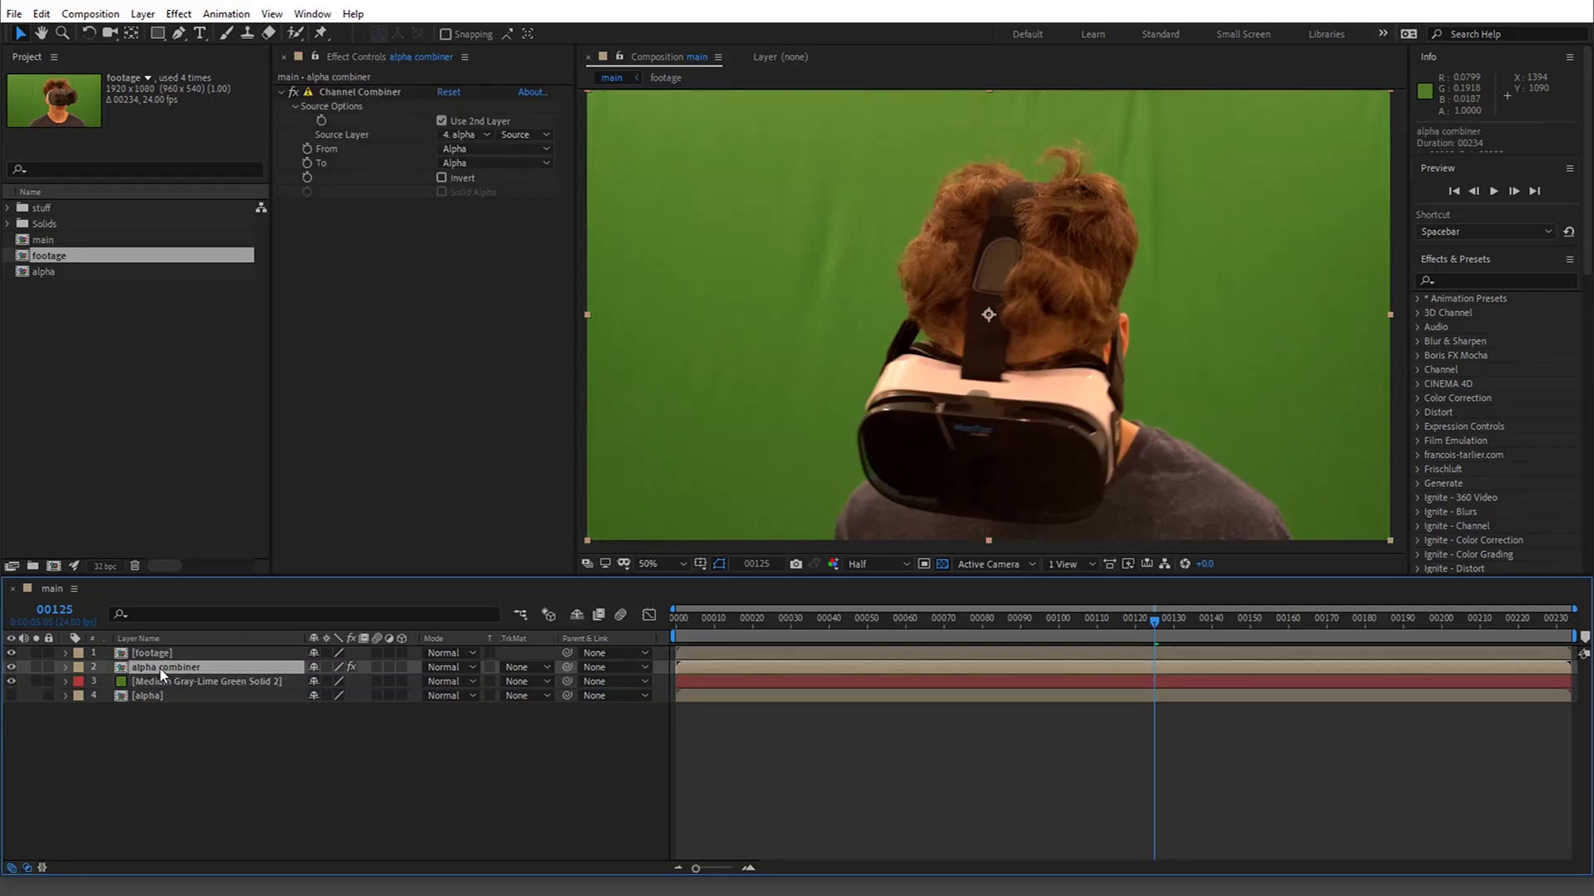
pyautogui.click(352, 97)
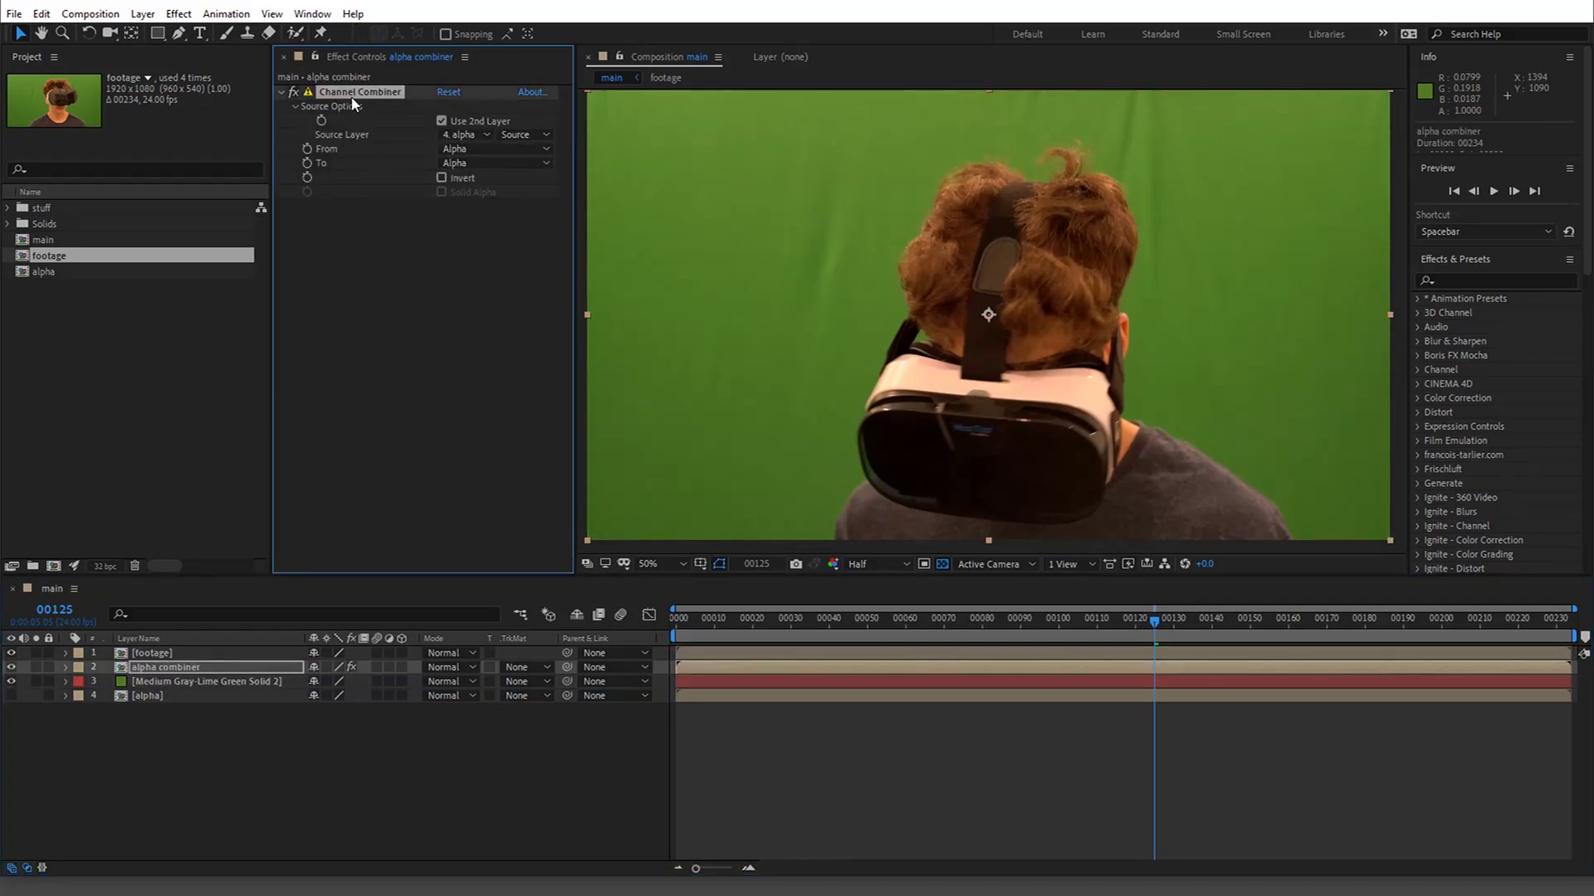
pyautogui.click(267, 685)
pyautogui.hotkey('ctrl', 'v')
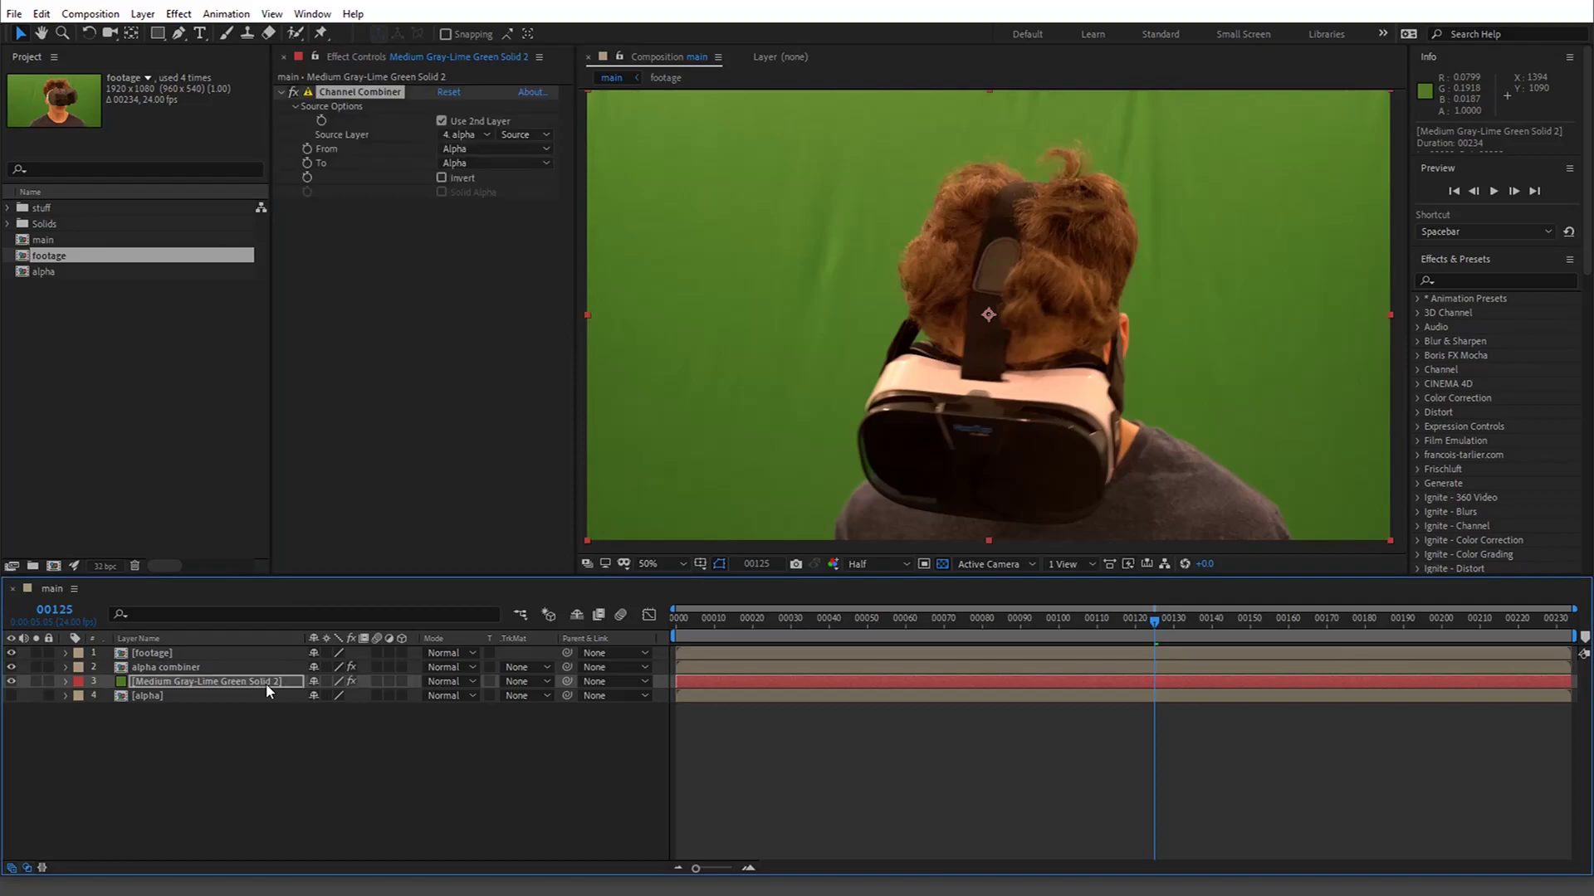
pyautogui.click(10, 656)
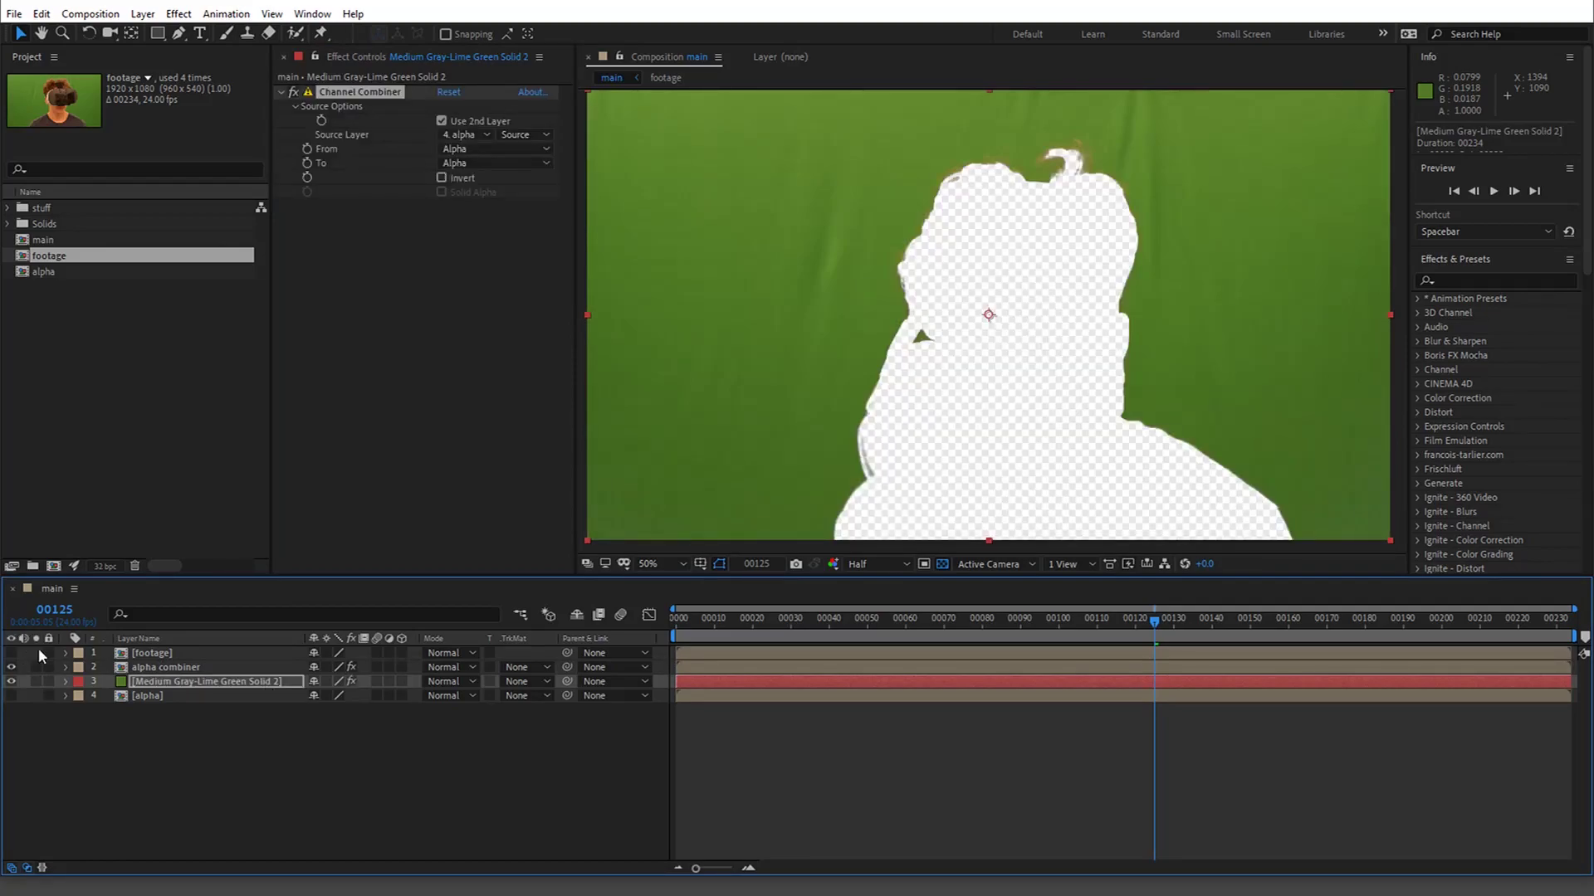
pyautogui.click(636, 511)
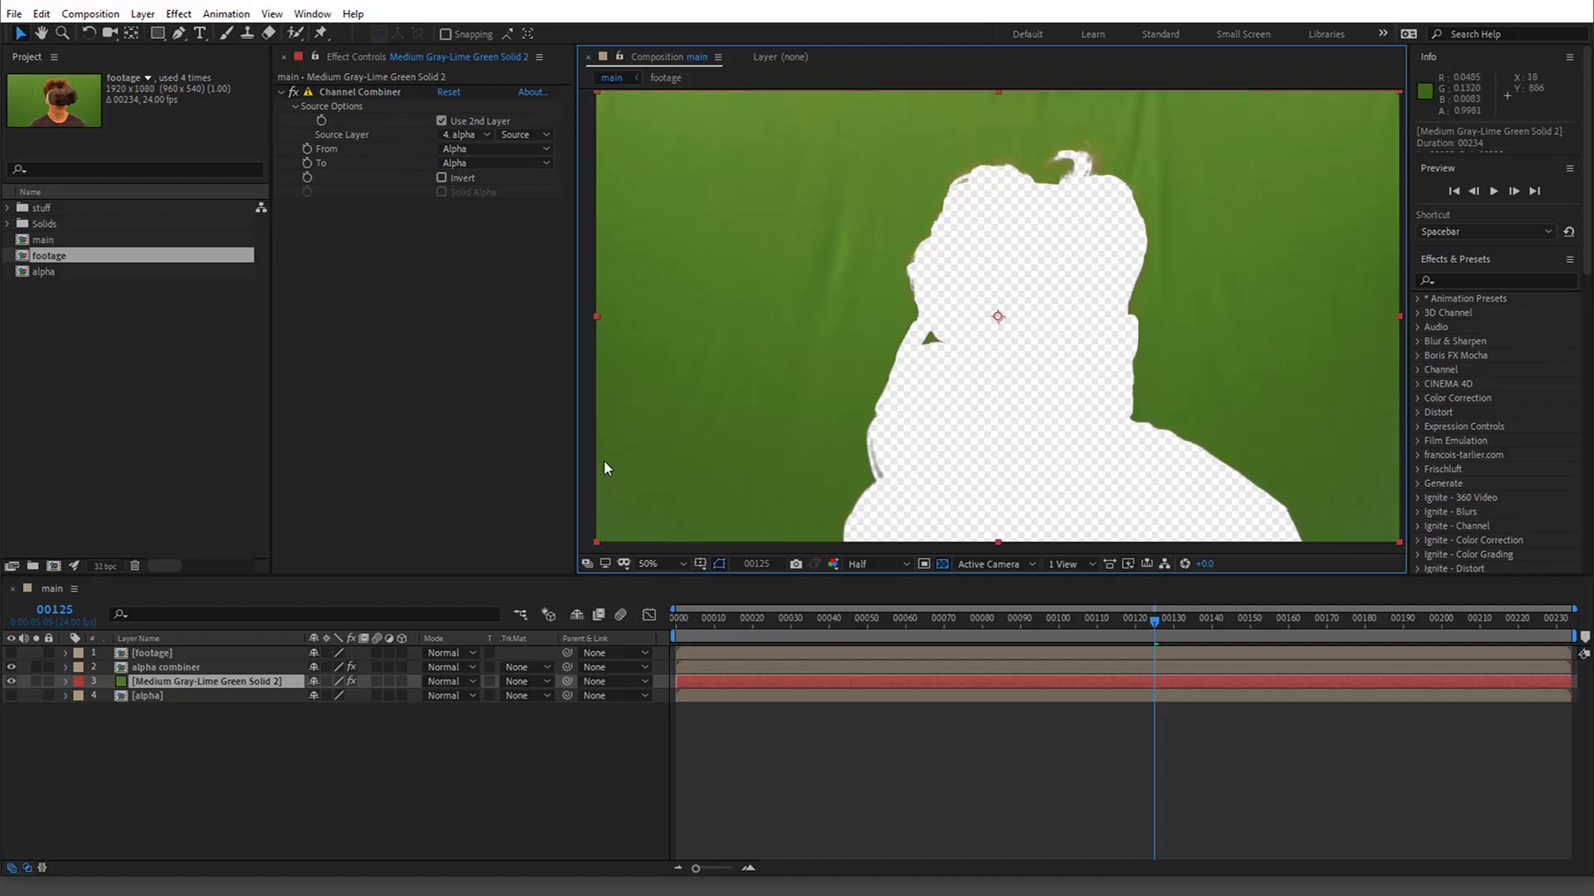
pyautogui.hscroll(3, 954, 457)
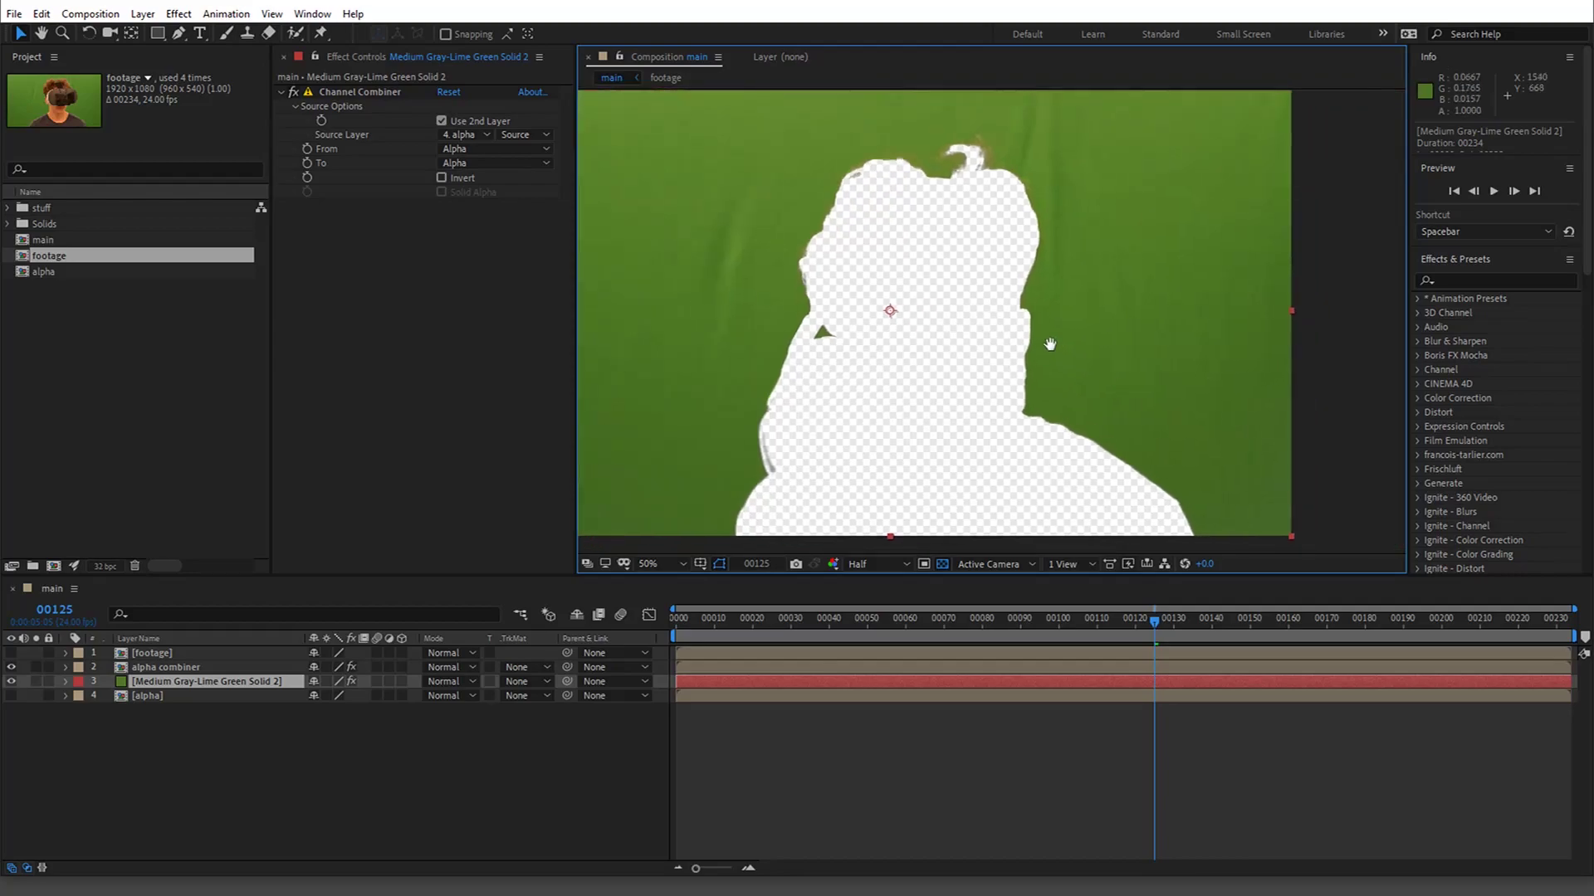
pyautogui.scroll(2, 1212, 462)
pyautogui.moveTo(1192, 522); pyautogui.dragTo(1053, 377)
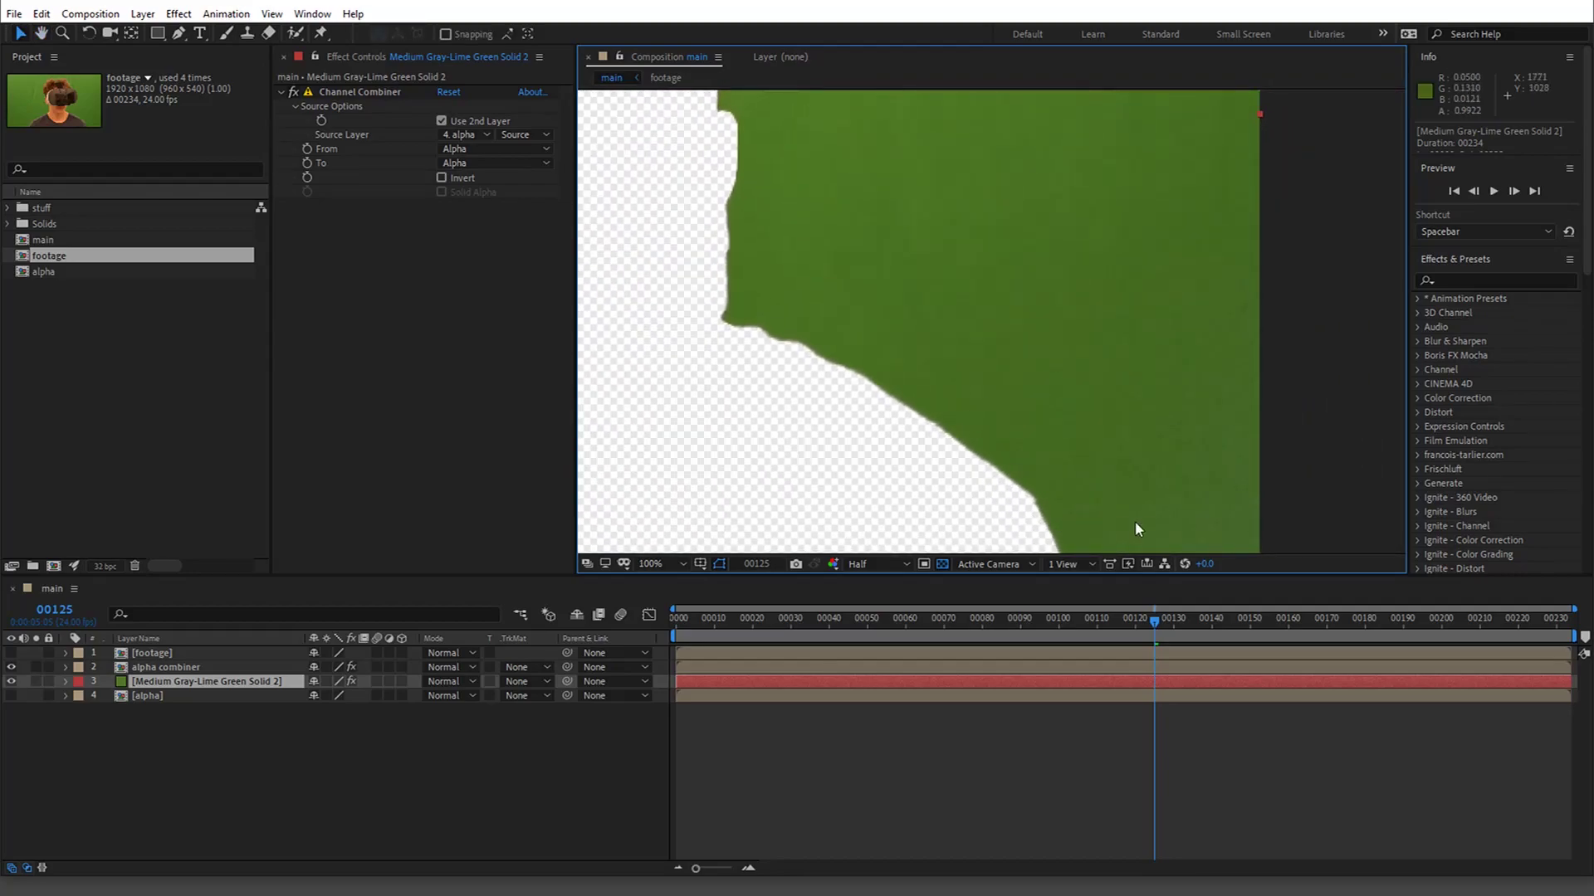
pyautogui.moveTo(1149, 527); pyautogui.dragTo(1248, 420)
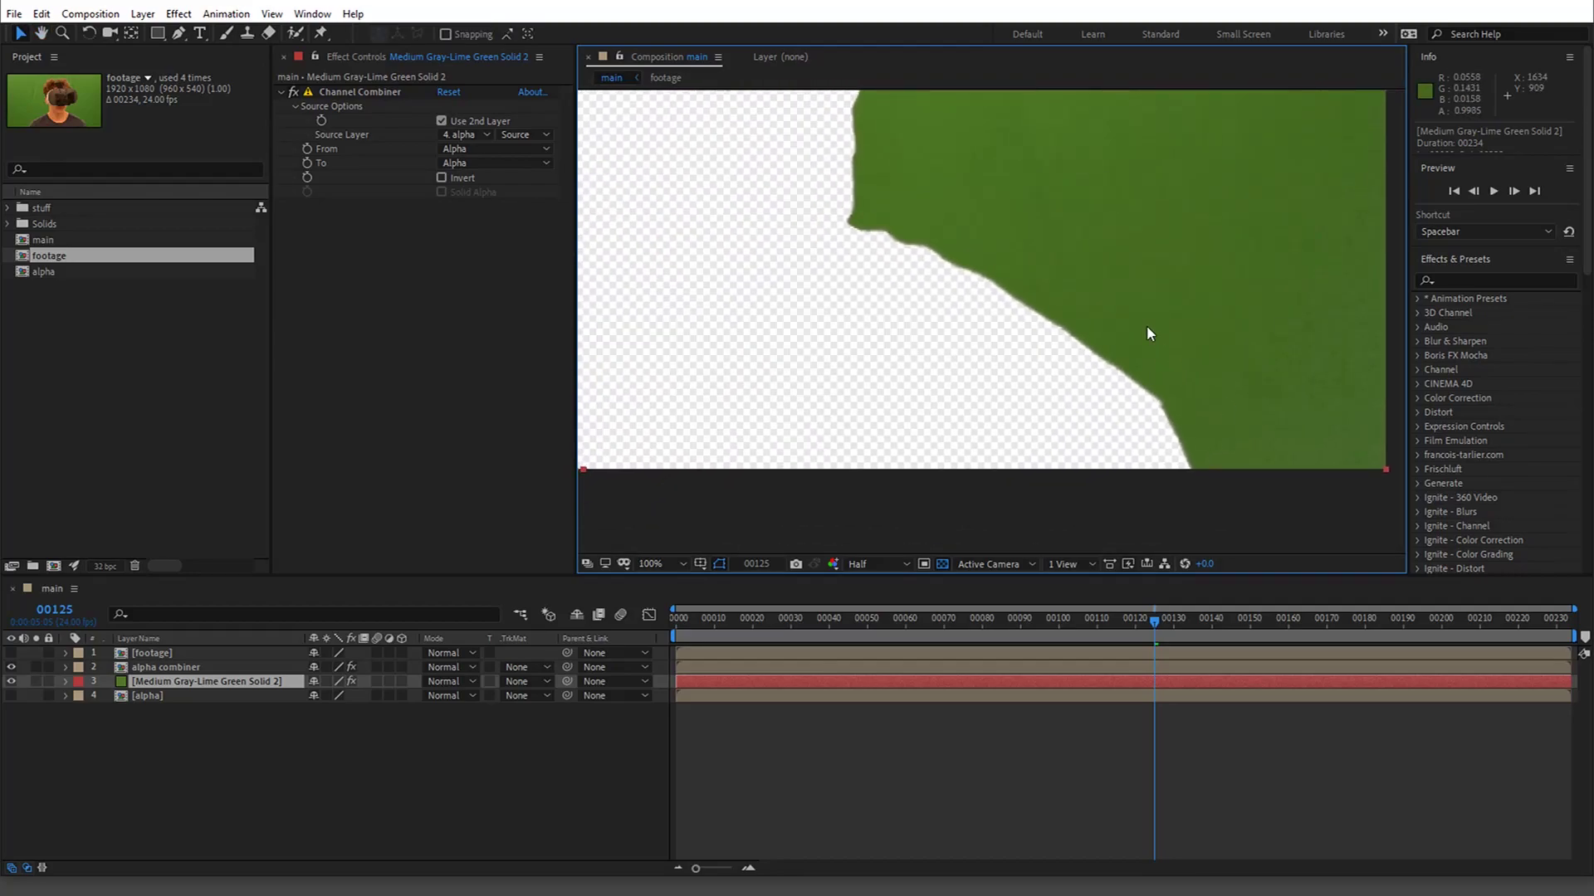
pyautogui.scroll(-4, 1144, 323)
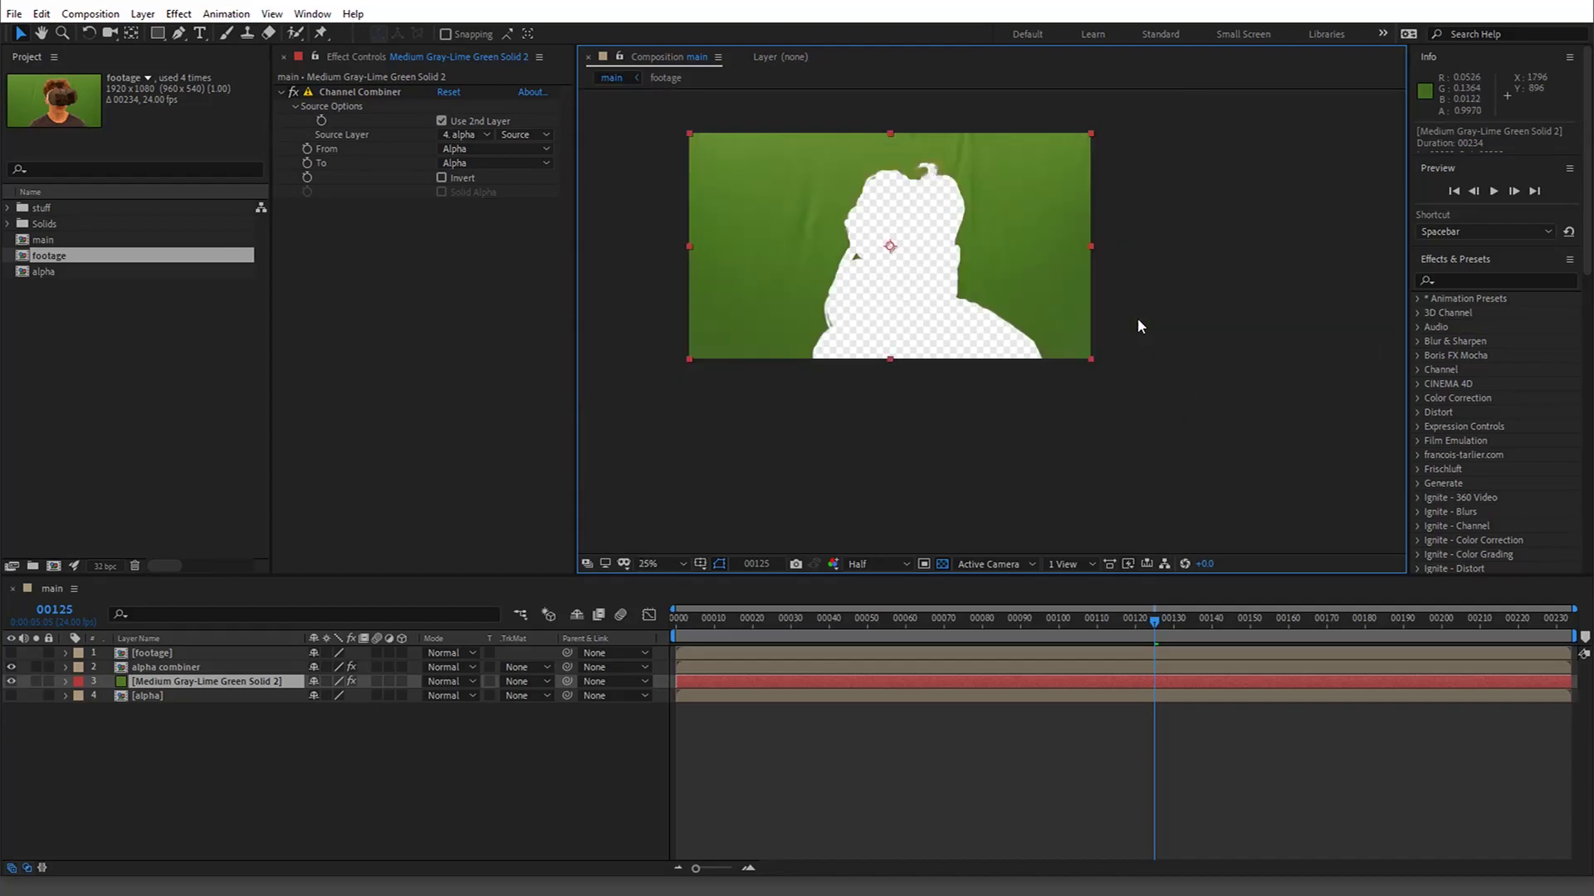
pyautogui.moveTo(771, 257); pyautogui.dragTo(836, 271)
pyautogui.press('.')
pyautogui.press('.')
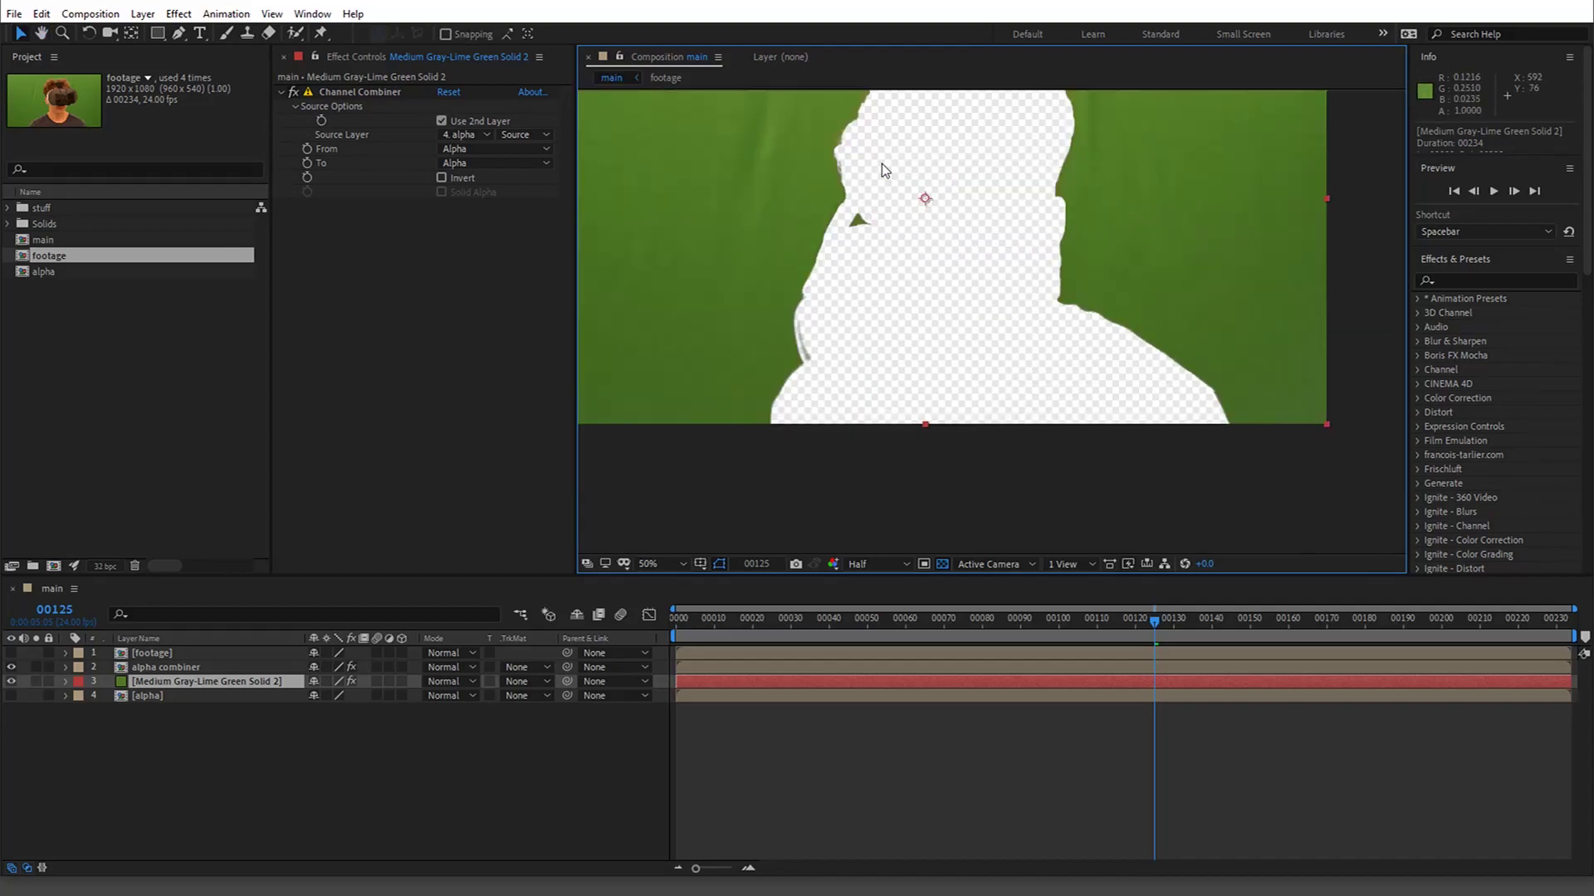
pyautogui.click(942, 566)
pyautogui.click(942, 566)
pyautogui.click(834, 565)
pyautogui.click(868, 662)
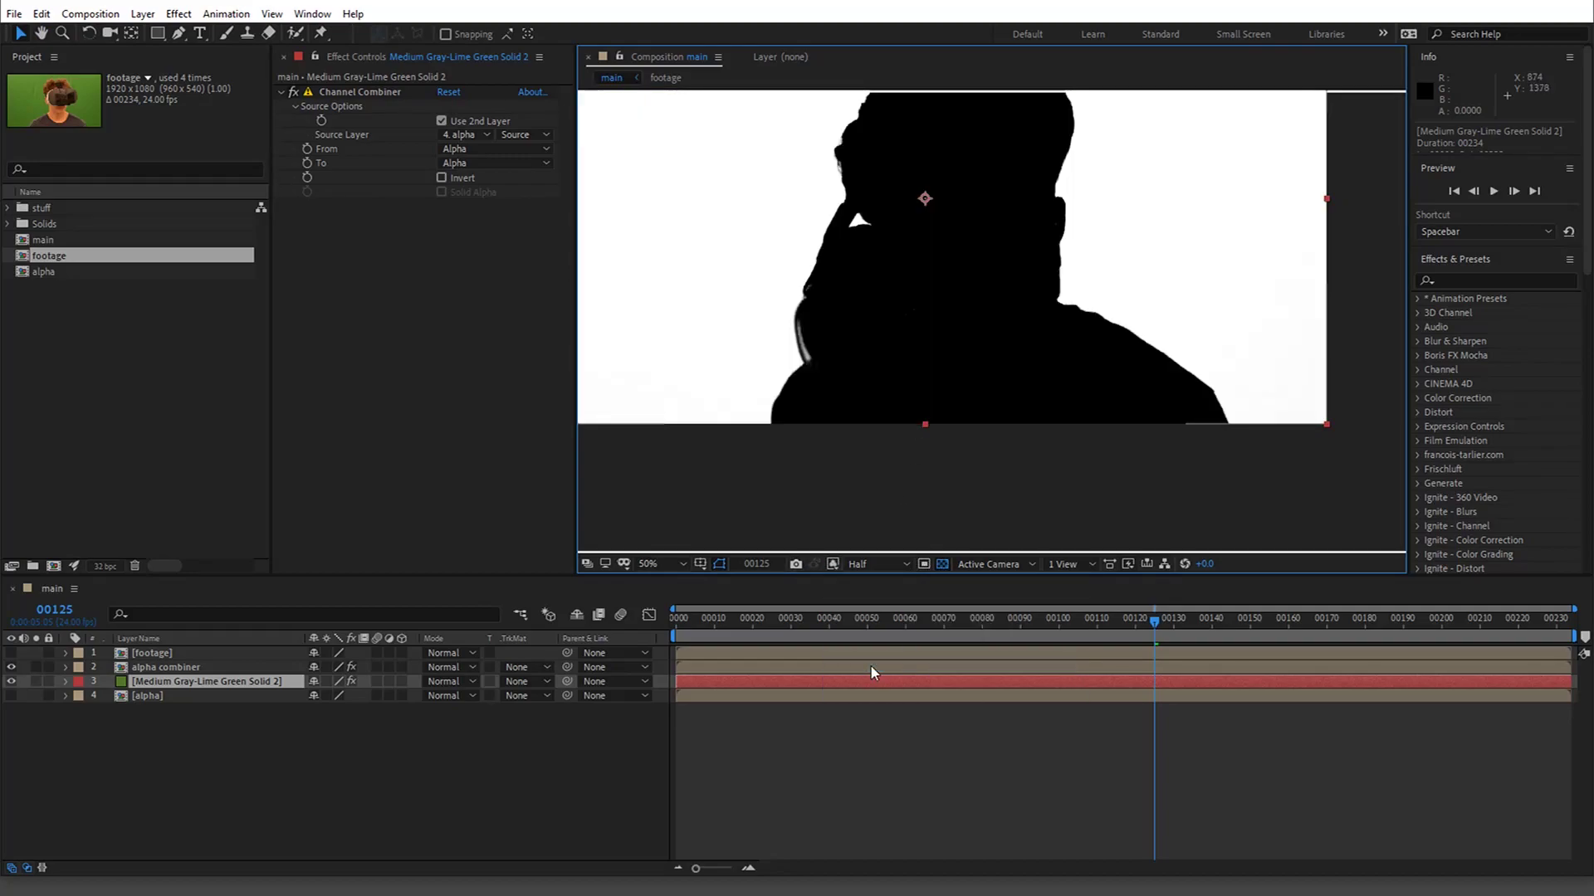
pyautogui.moveTo(939, 315); pyautogui.dragTo(1071, 494)
pyautogui.doubleClick(40, 33)
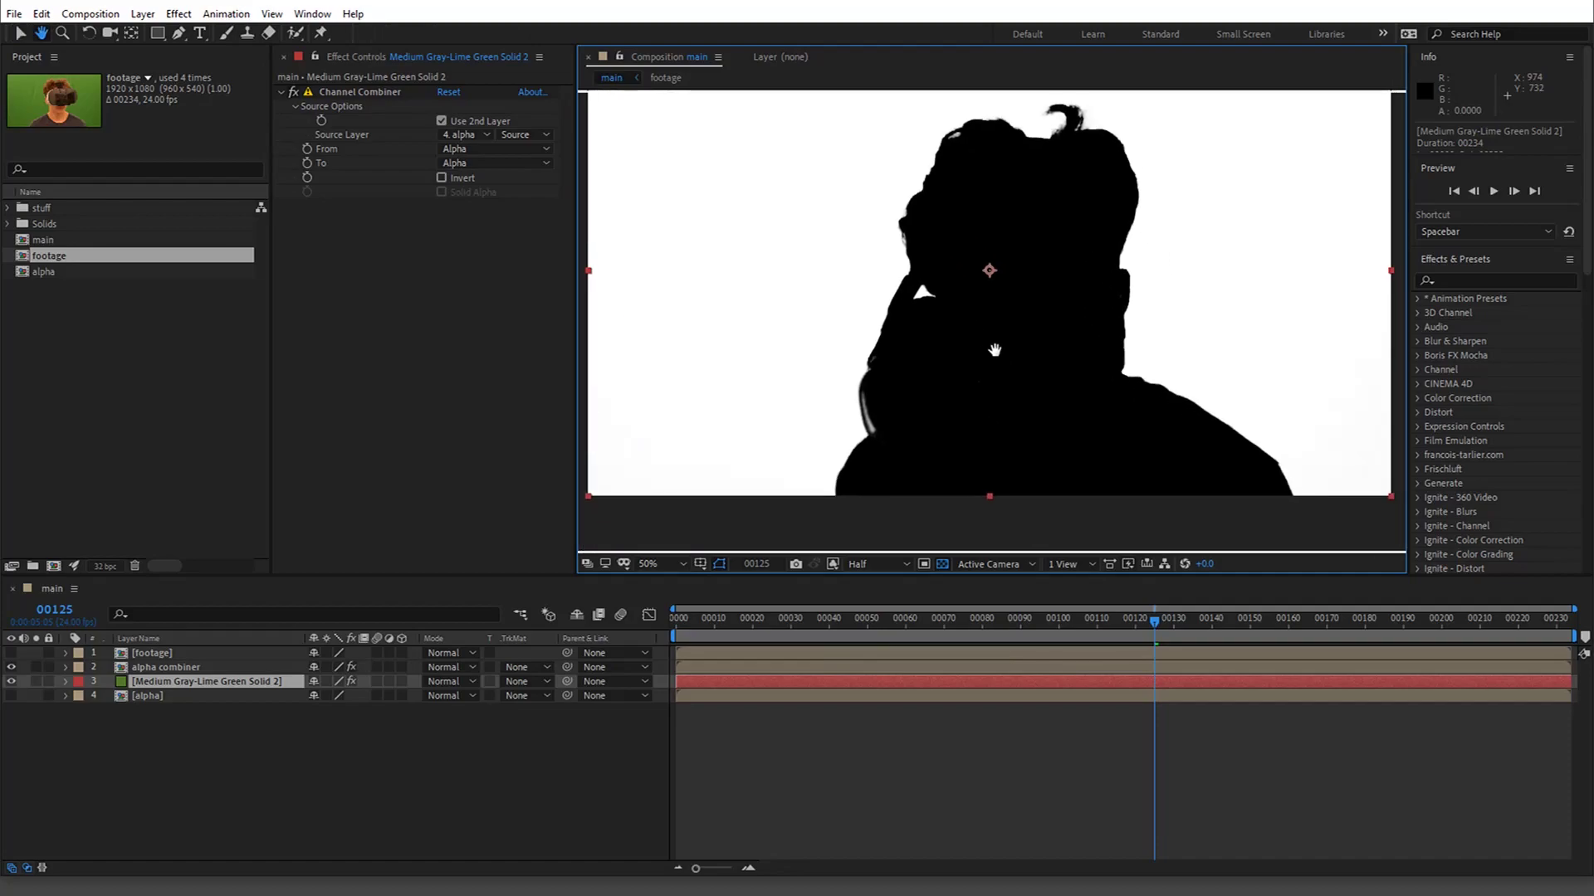
pyautogui.click(833, 565)
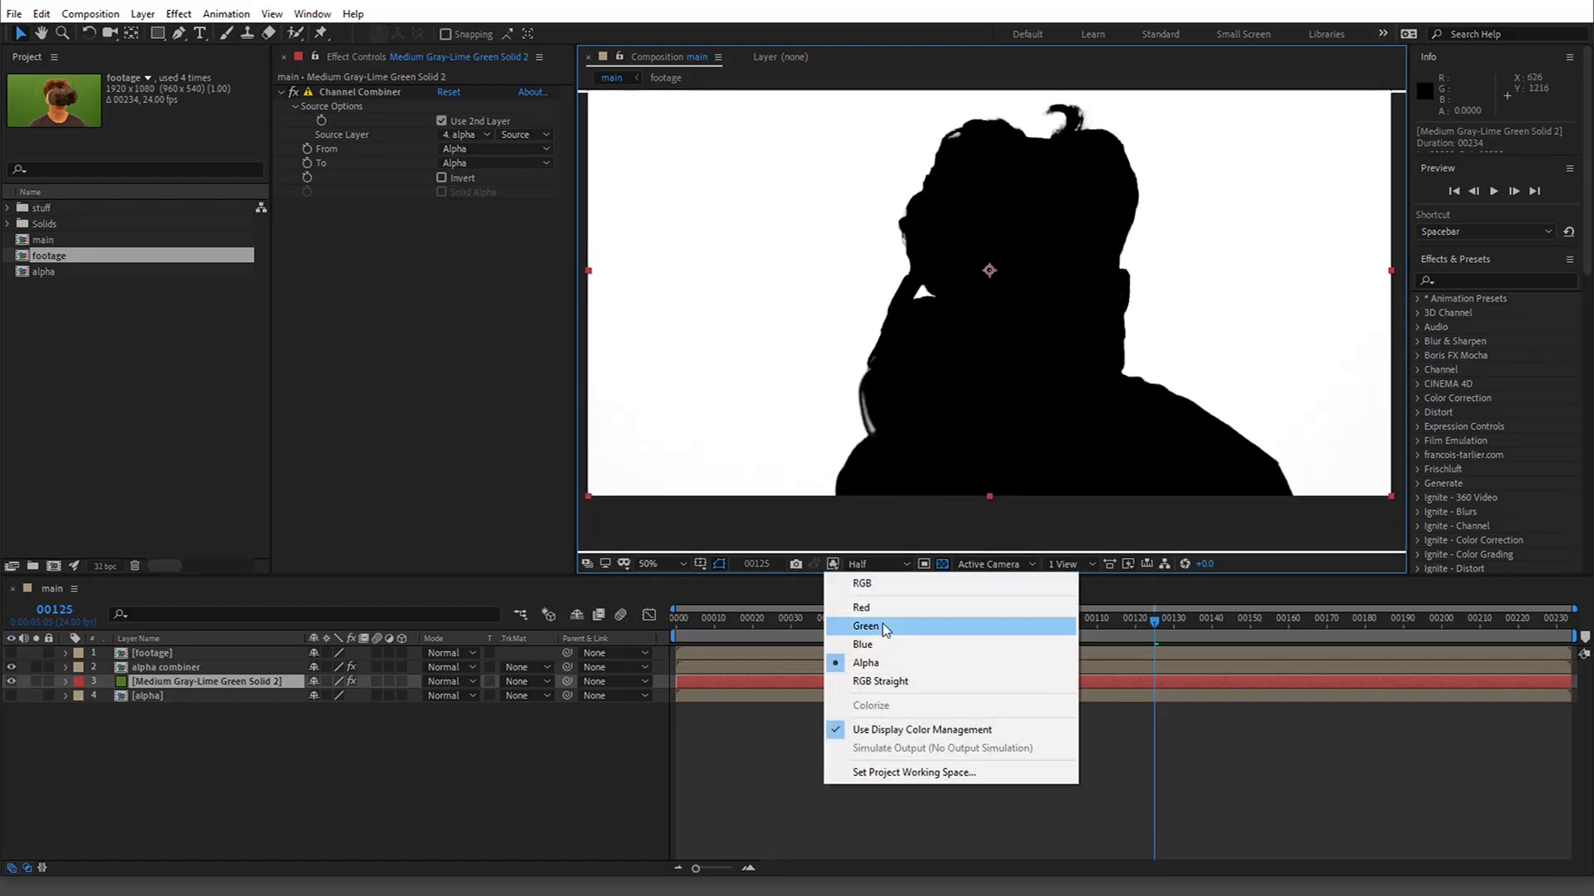
pyautogui.click(861, 583)
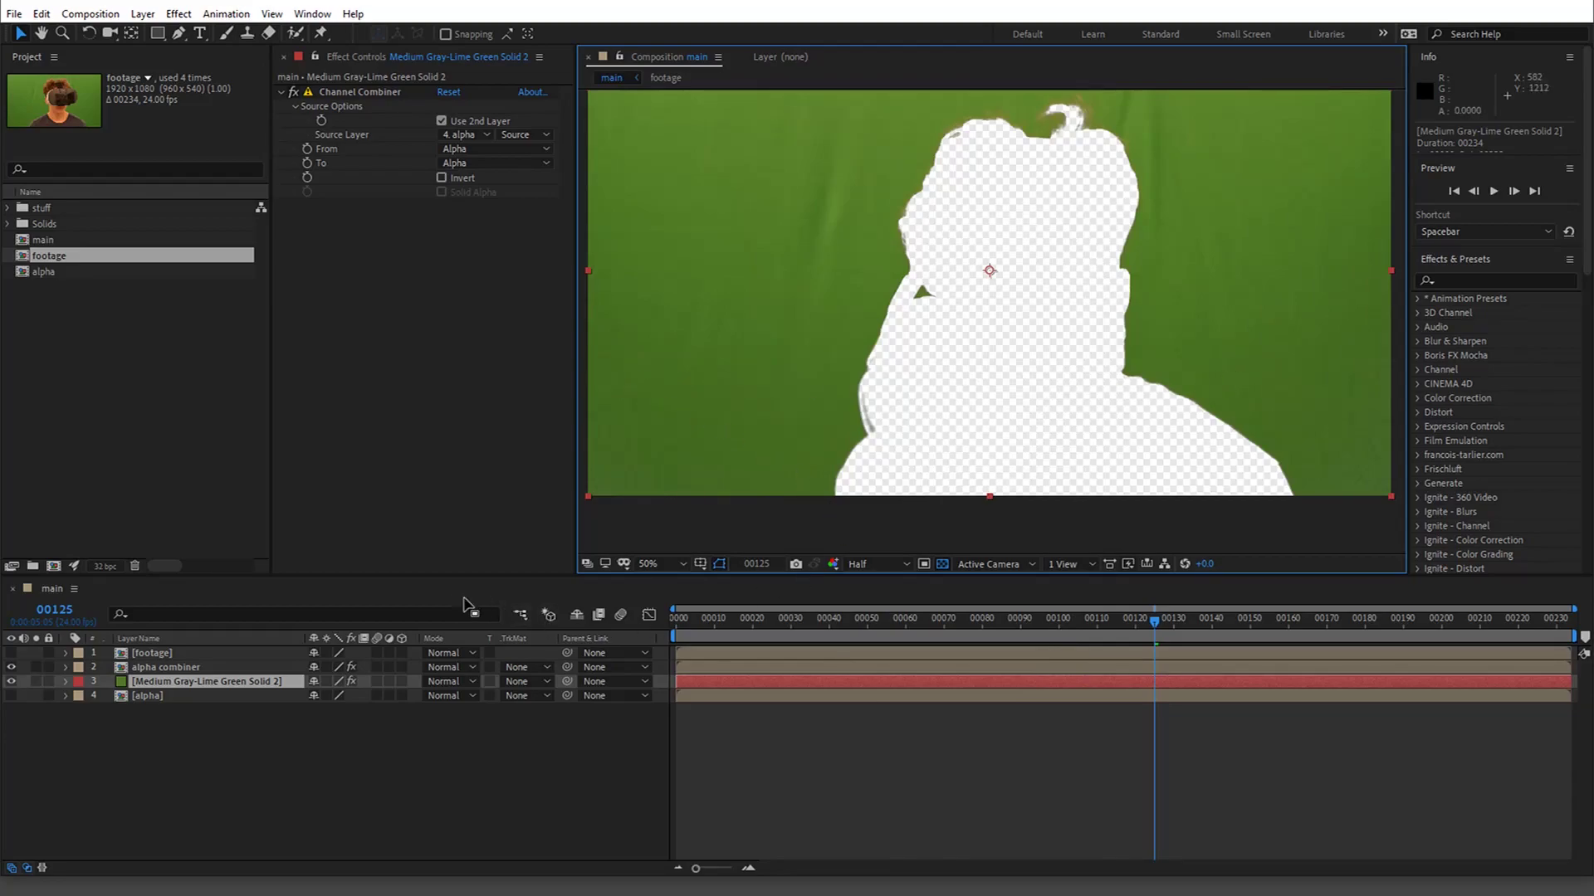
# - Toggle the footage layer's visibility repeatedly to compare the original footage with the cutout
pyautogui.click(161, 654)
pyautogui.click(11, 654)
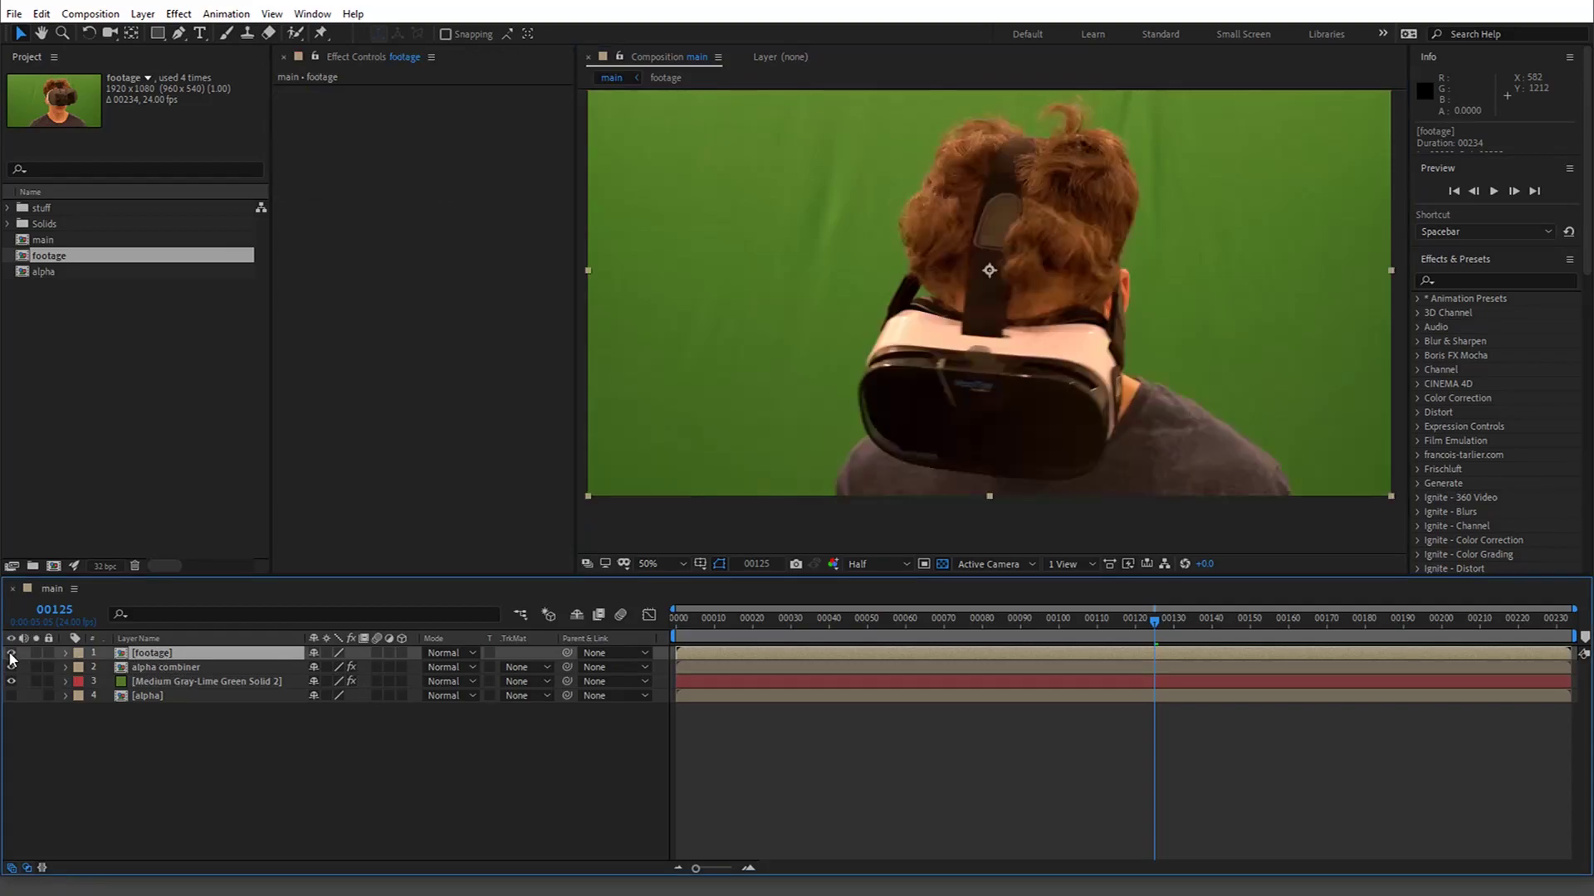
pyautogui.hotkey('ctrl', 'z')
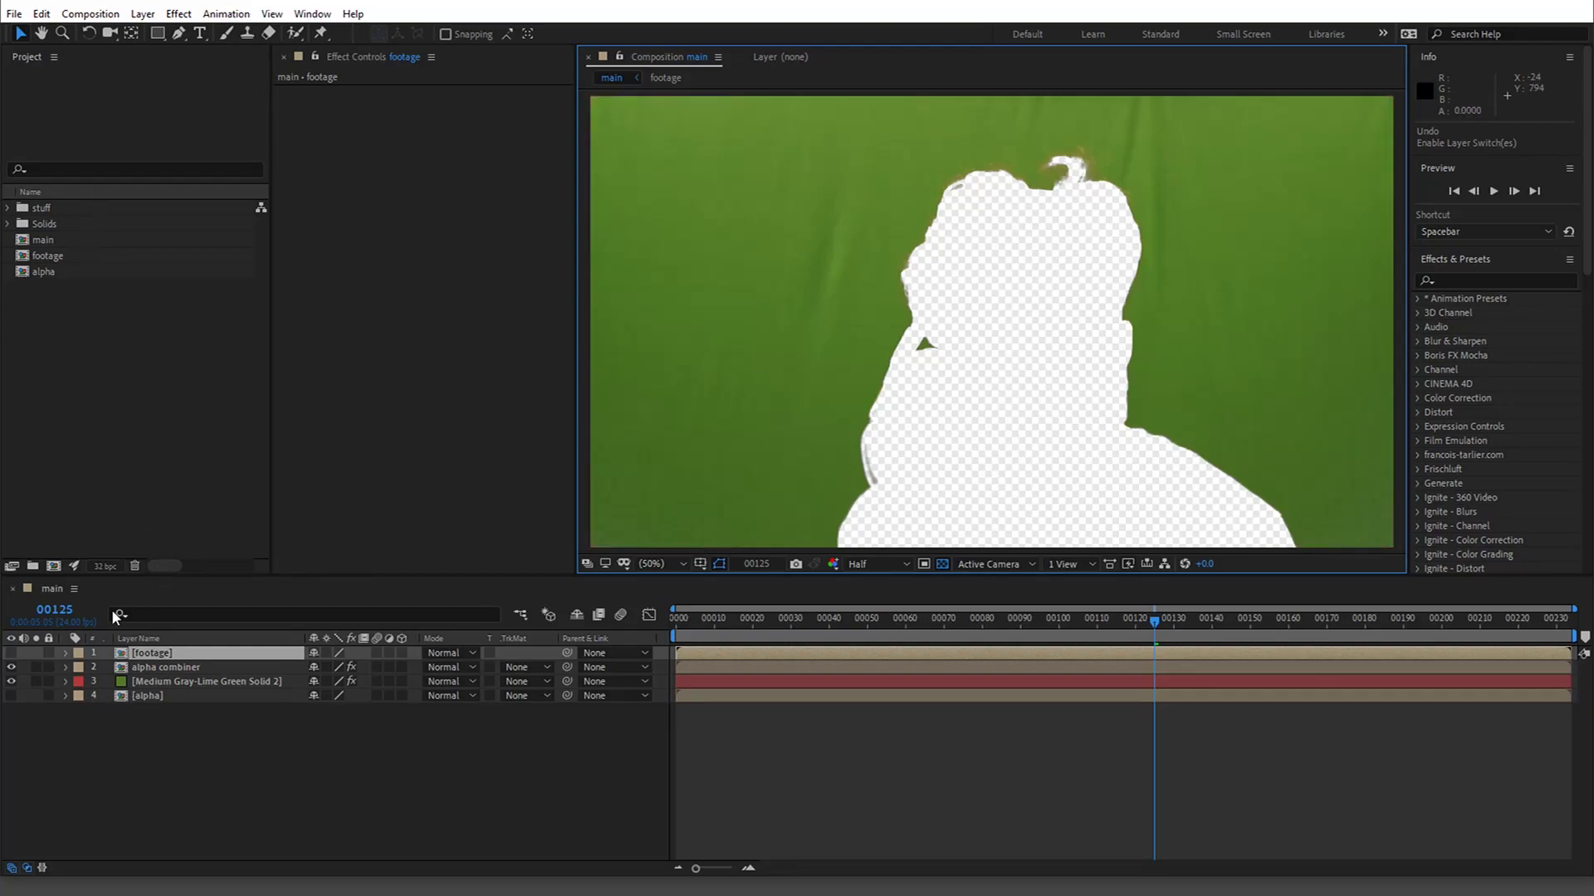
pyautogui.click(11, 655)
pyautogui.click(11, 655)
pyautogui.click(11, 654)
pyautogui.click(11, 654)
pyautogui.click(10, 654)
pyautogui.click(11, 654)
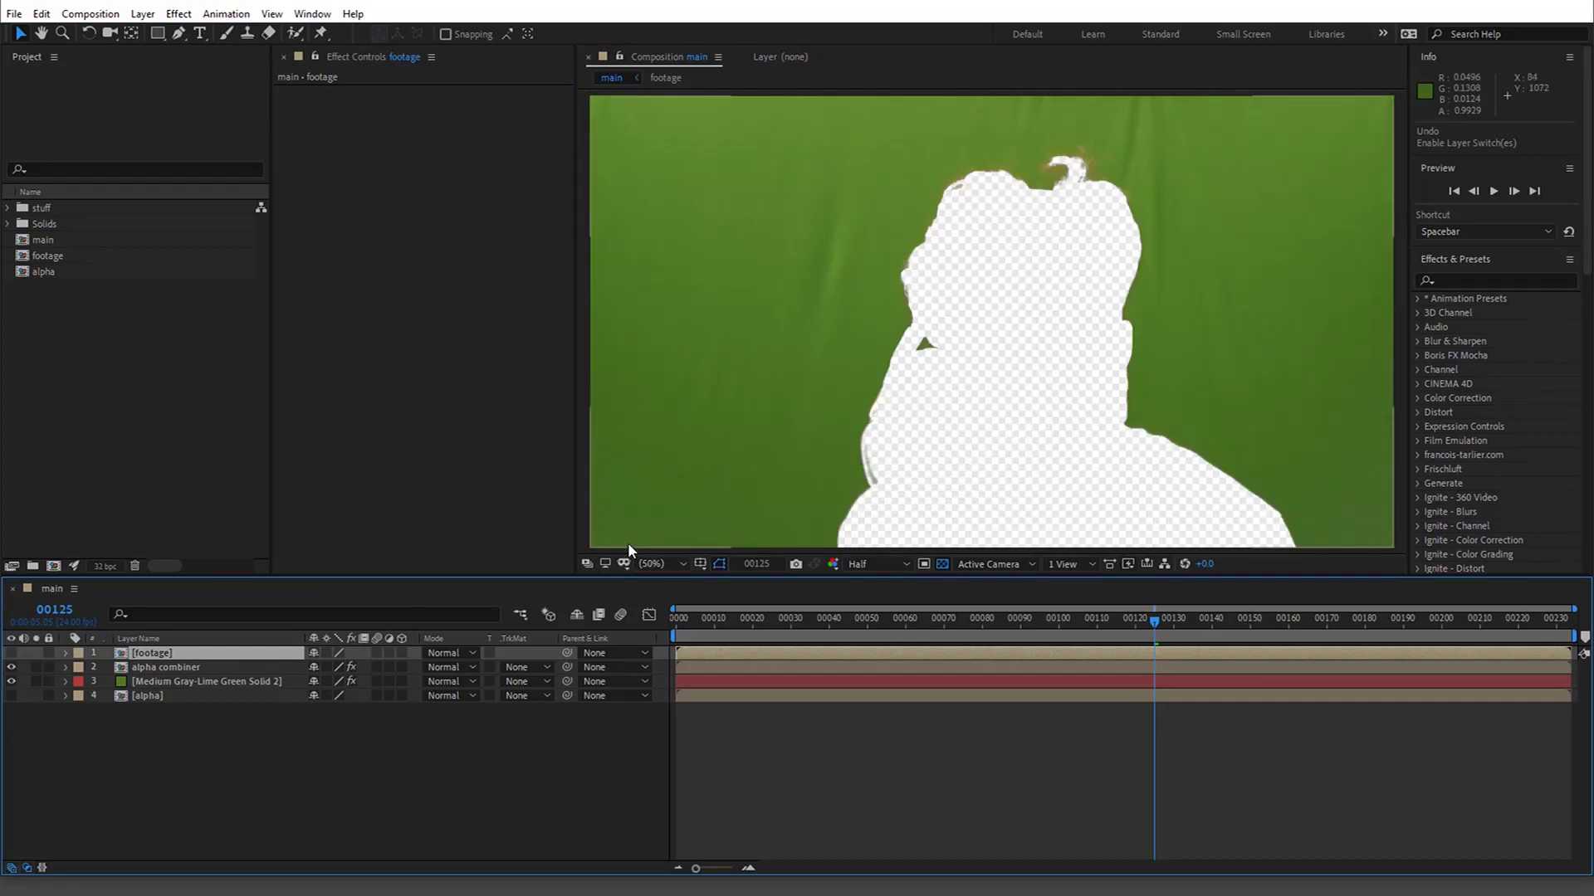
pyautogui.click(10, 654)
pyautogui.click(11, 654)
# - Show the footage layer again and set its blend mode to Add
pyautogui.click(11, 654)
pyautogui.click(11, 654)
pyautogui.click(11, 654)
pyautogui.click(440, 655)
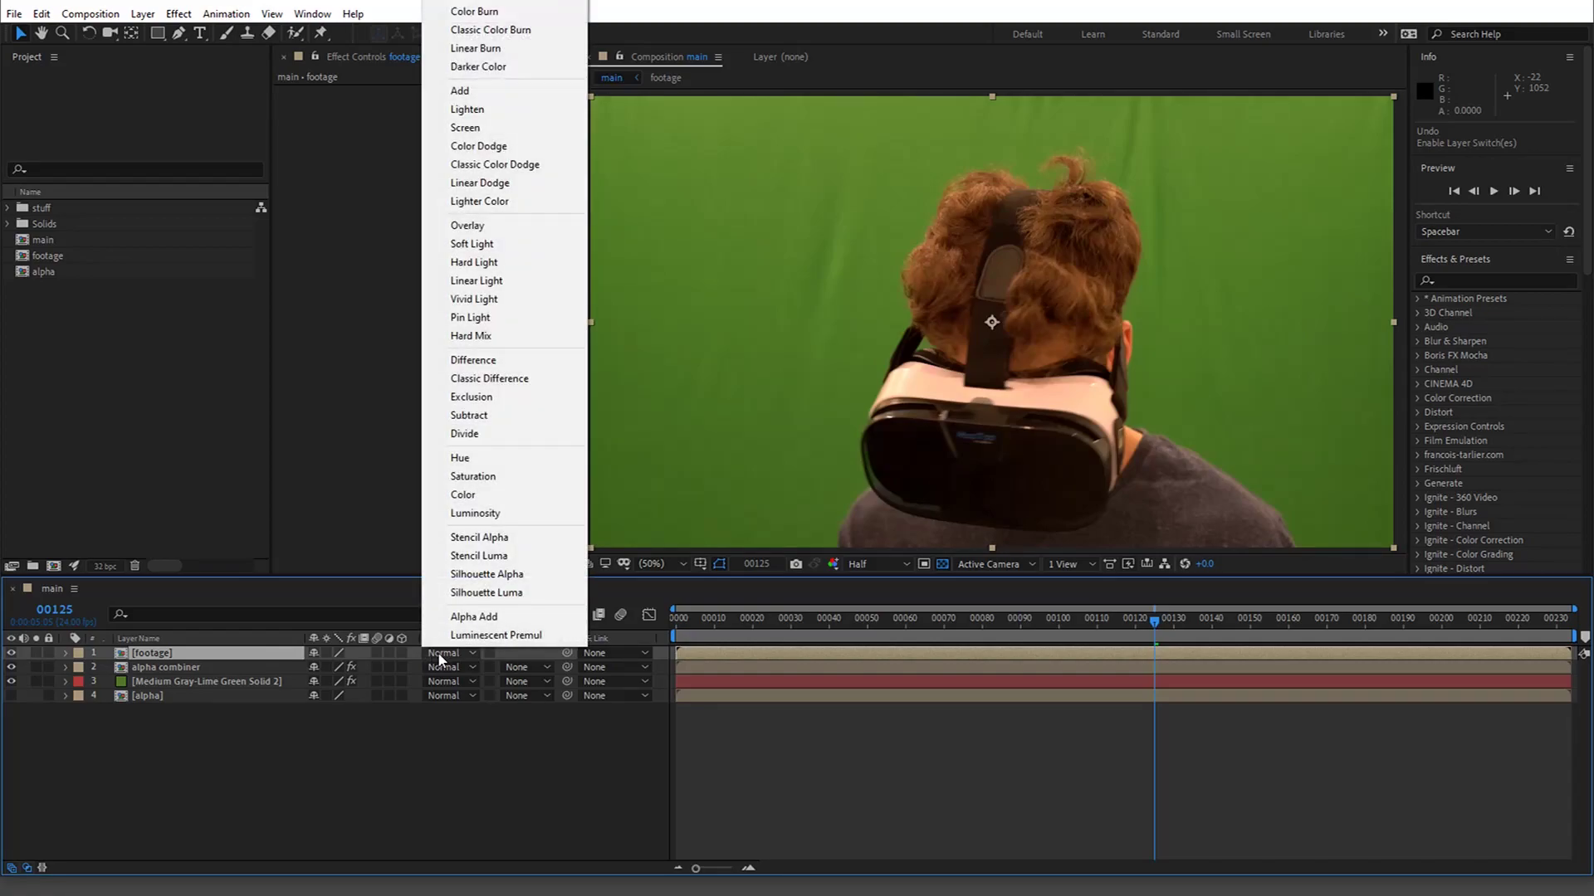
pyautogui.click(538, 90)
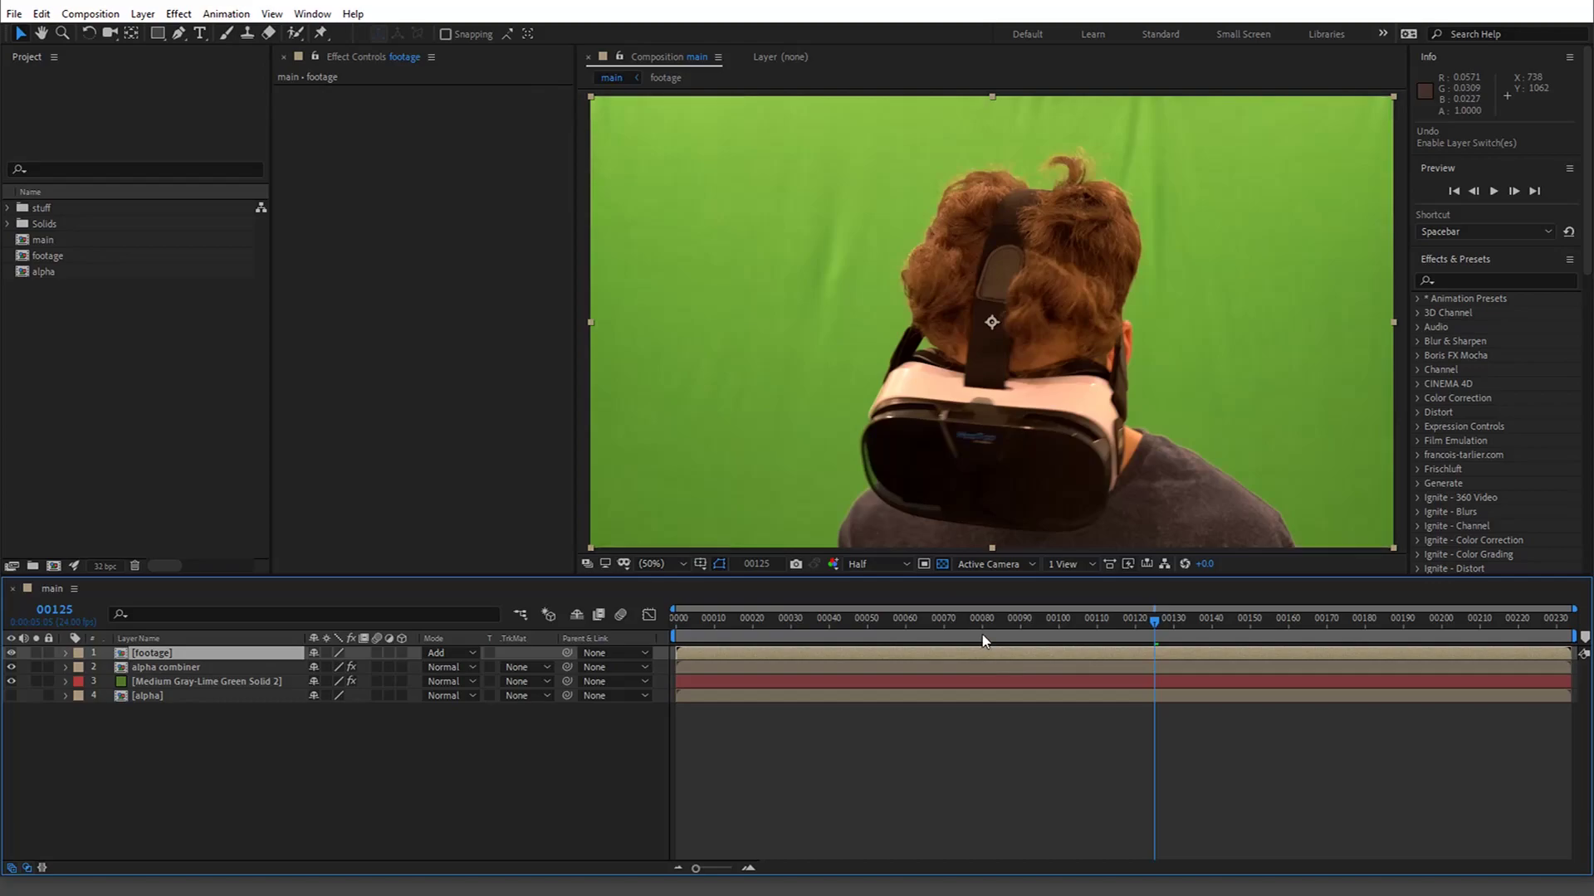
# - Add the footage again as a new top layer and draw a rectangular mask on it
pyautogui.moveTo(988, 618); pyautogui.dragTo(1058, 618)
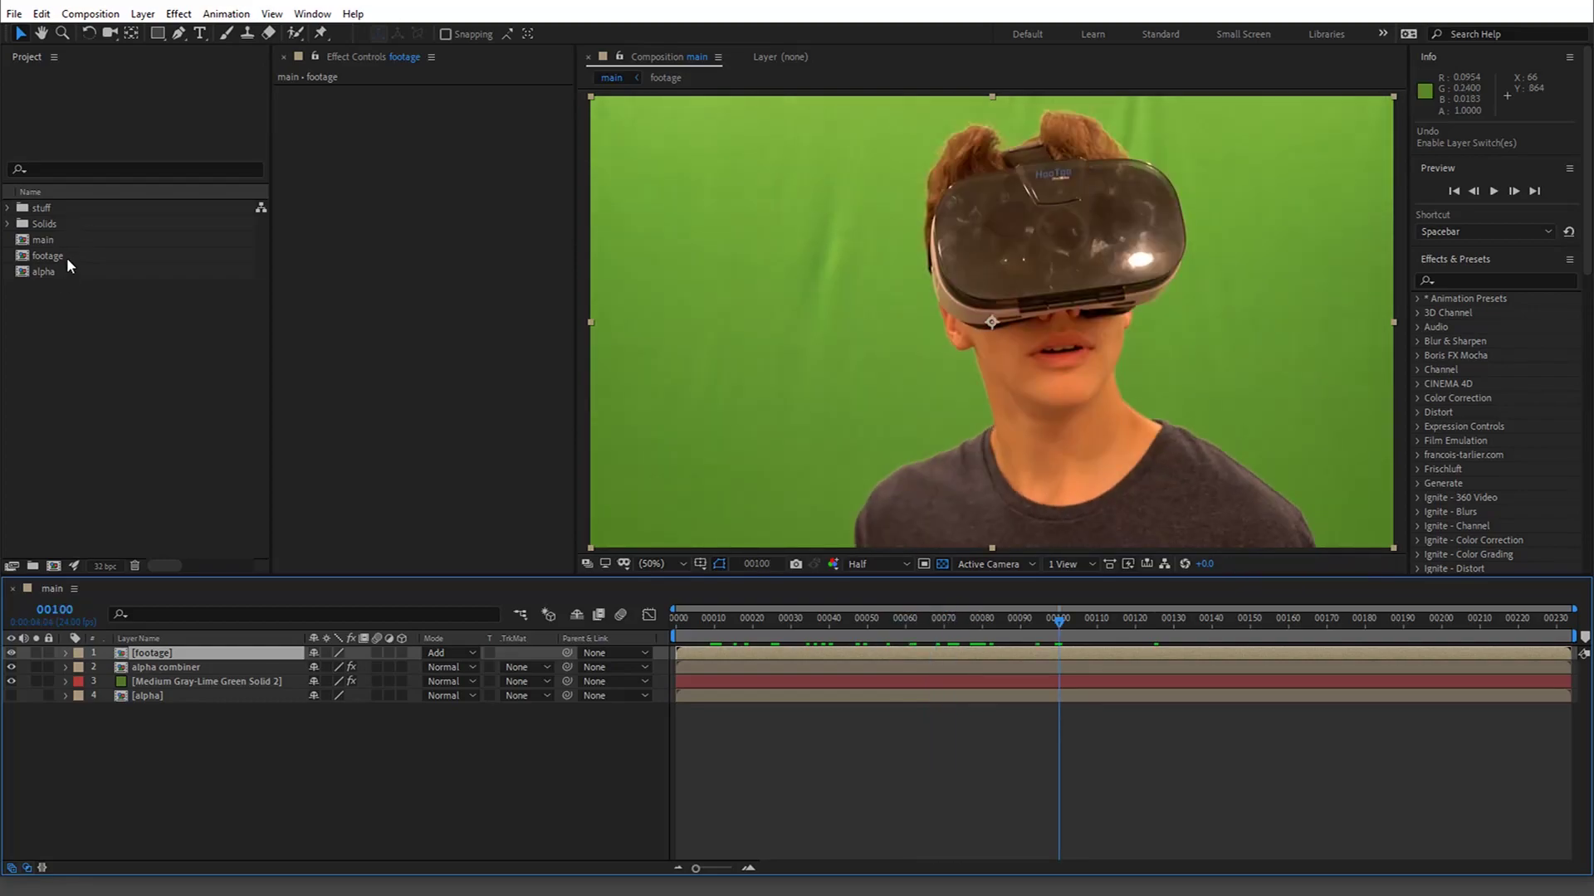
pyautogui.moveTo(66, 257); pyautogui.dragTo(199, 655)
pyautogui.click(157, 33)
pyautogui.press(',')
pyautogui.moveTo(856, 155); pyautogui.dragTo(1003, 476)
# - Set Mask 1 to Subtract and move the mask strip over the face
pyautogui.click(66, 653)
pyautogui.click(320, 682)
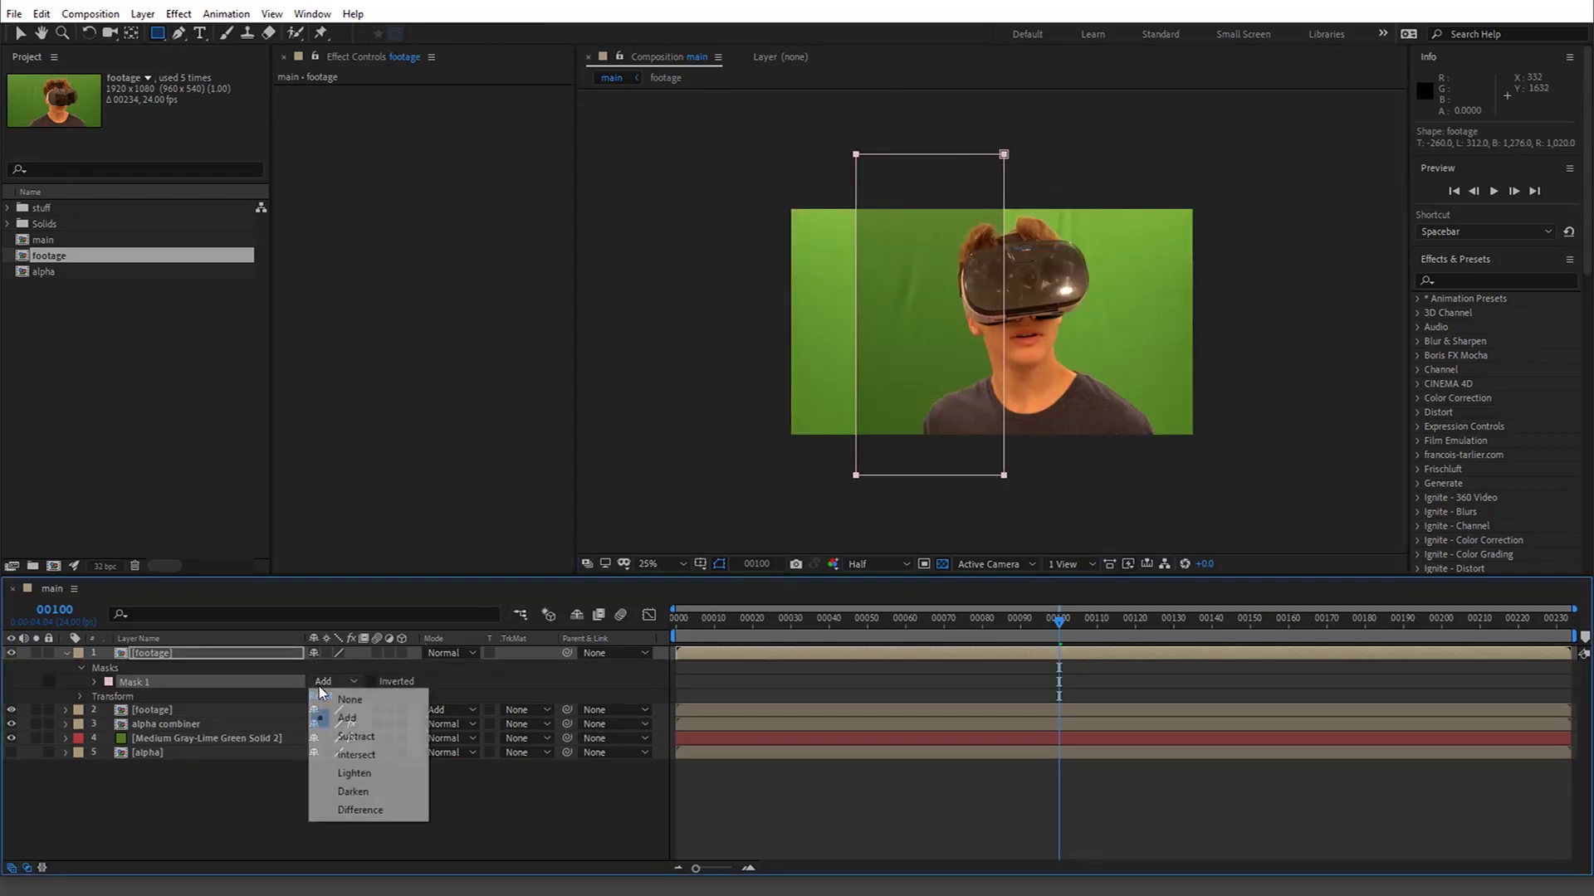
pyautogui.click(371, 740)
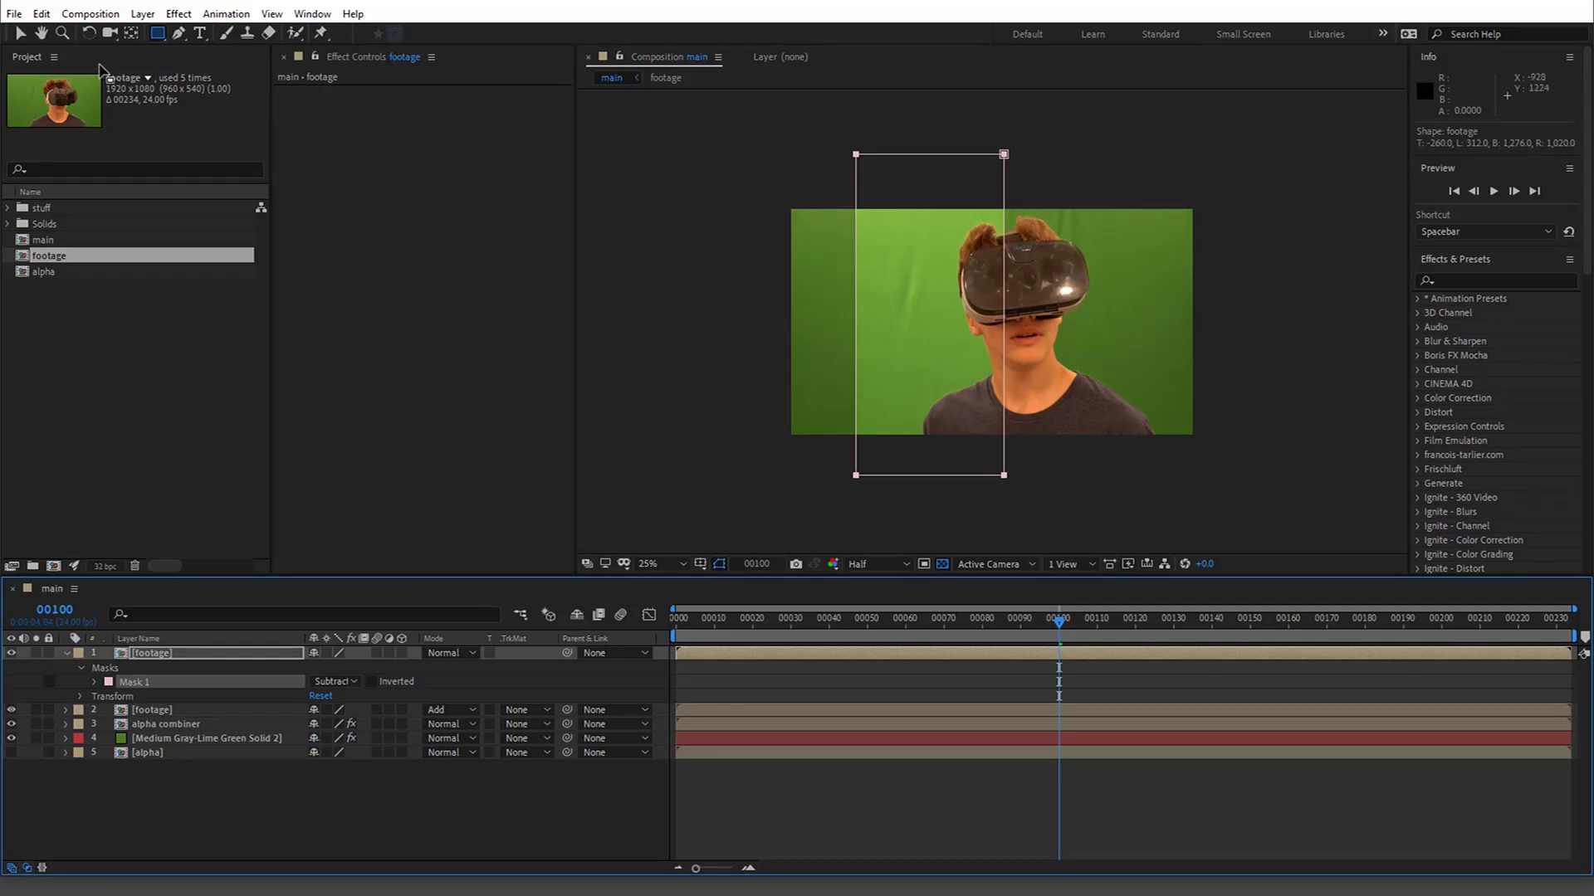
pyautogui.click(20, 34)
pyautogui.scroll(1, 911, 426)
pyautogui.moveTo(1014, 478); pyautogui.dragTo(1110, 359)
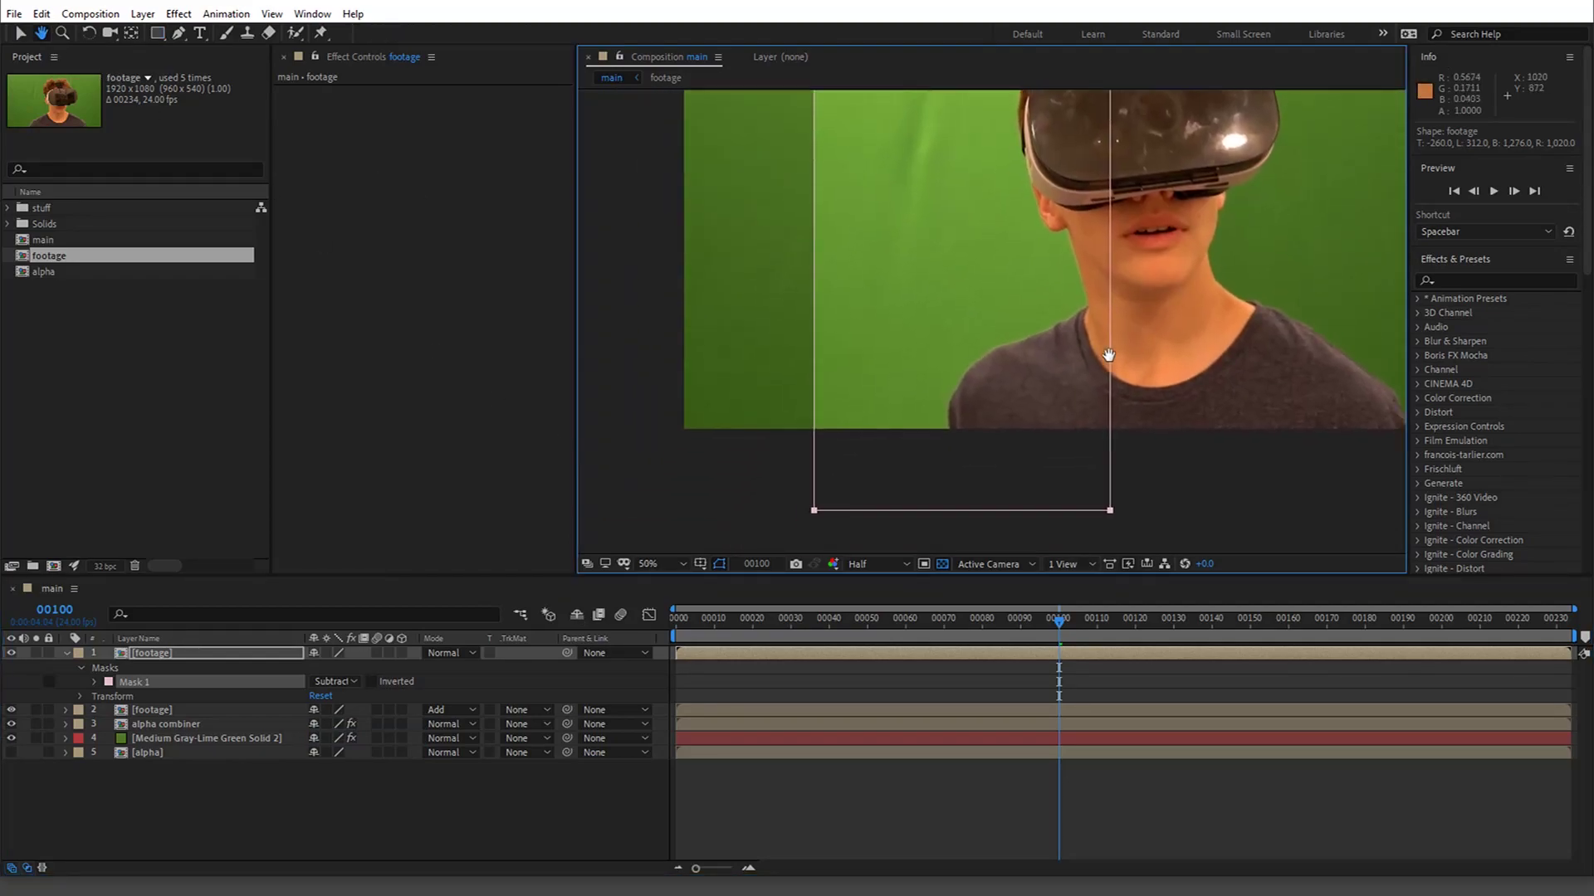
pyautogui.doubleClick(1109, 510)
pyautogui.moveTo(1055, 475); pyautogui.dragTo(1109, 357)
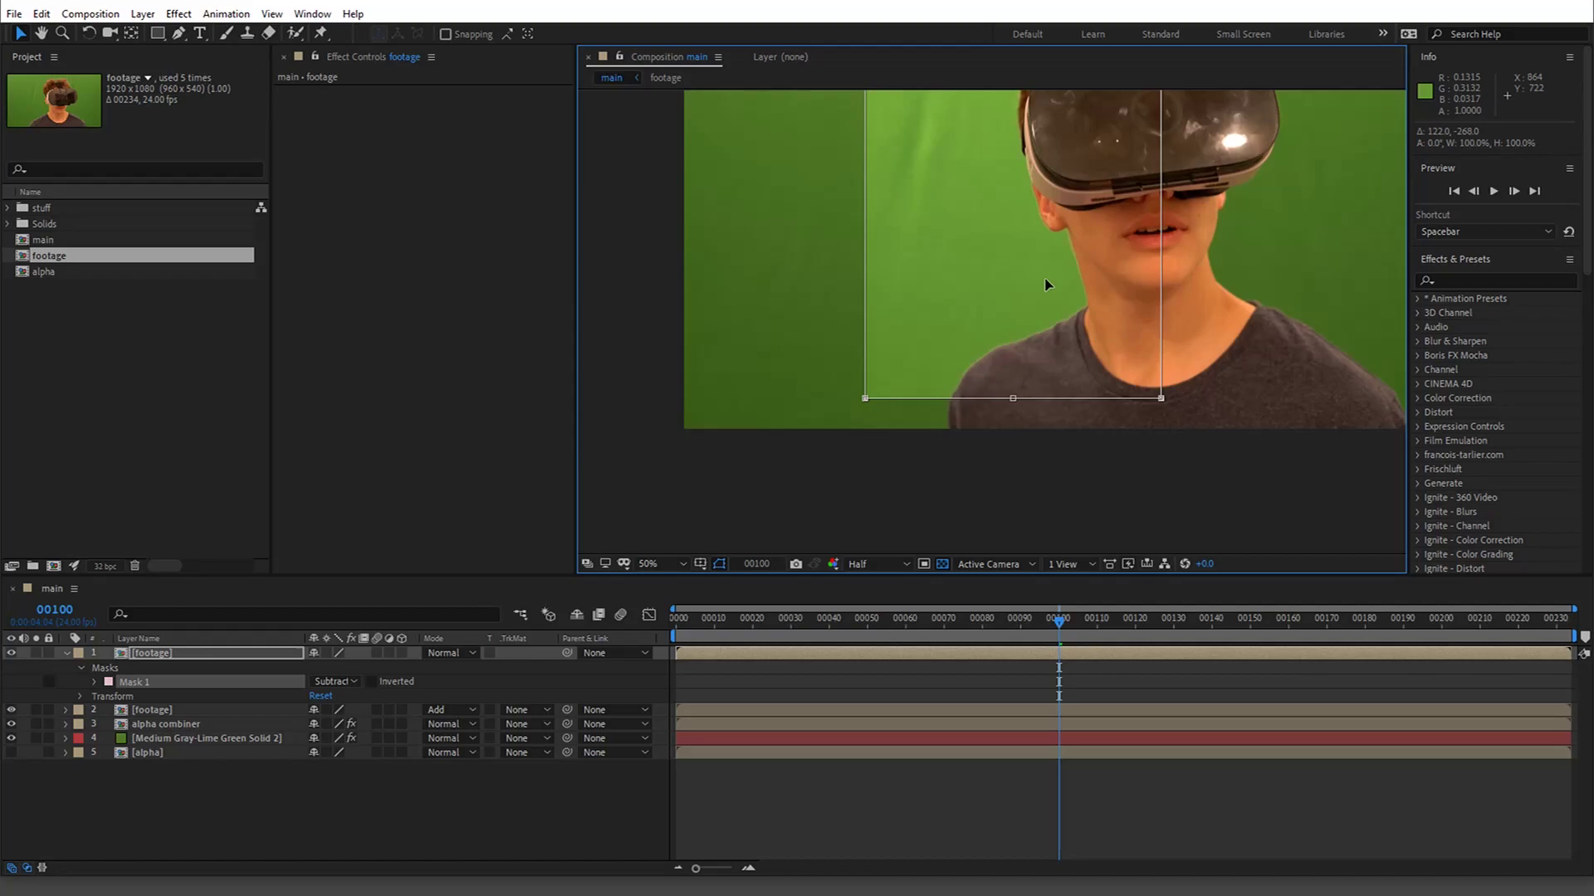
# - Reselect the masked footage layer and shift the mask strip left, then right
pyautogui.moveTo(1045, 285); pyautogui.dragTo(743, 422)
pyautogui.click(186, 738)
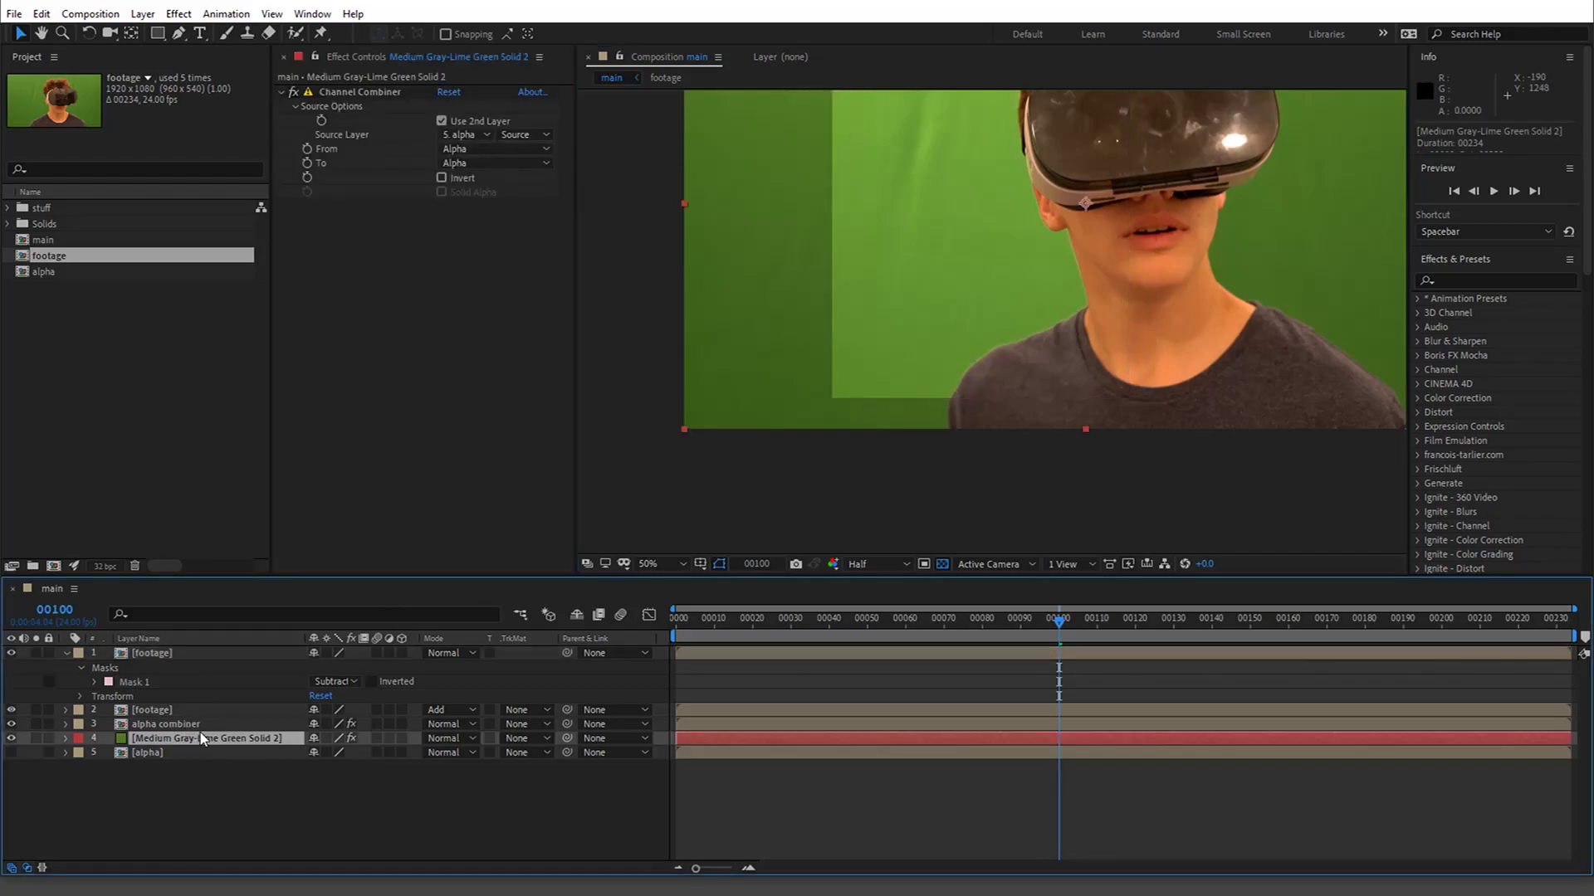
pyautogui.click(220, 654)
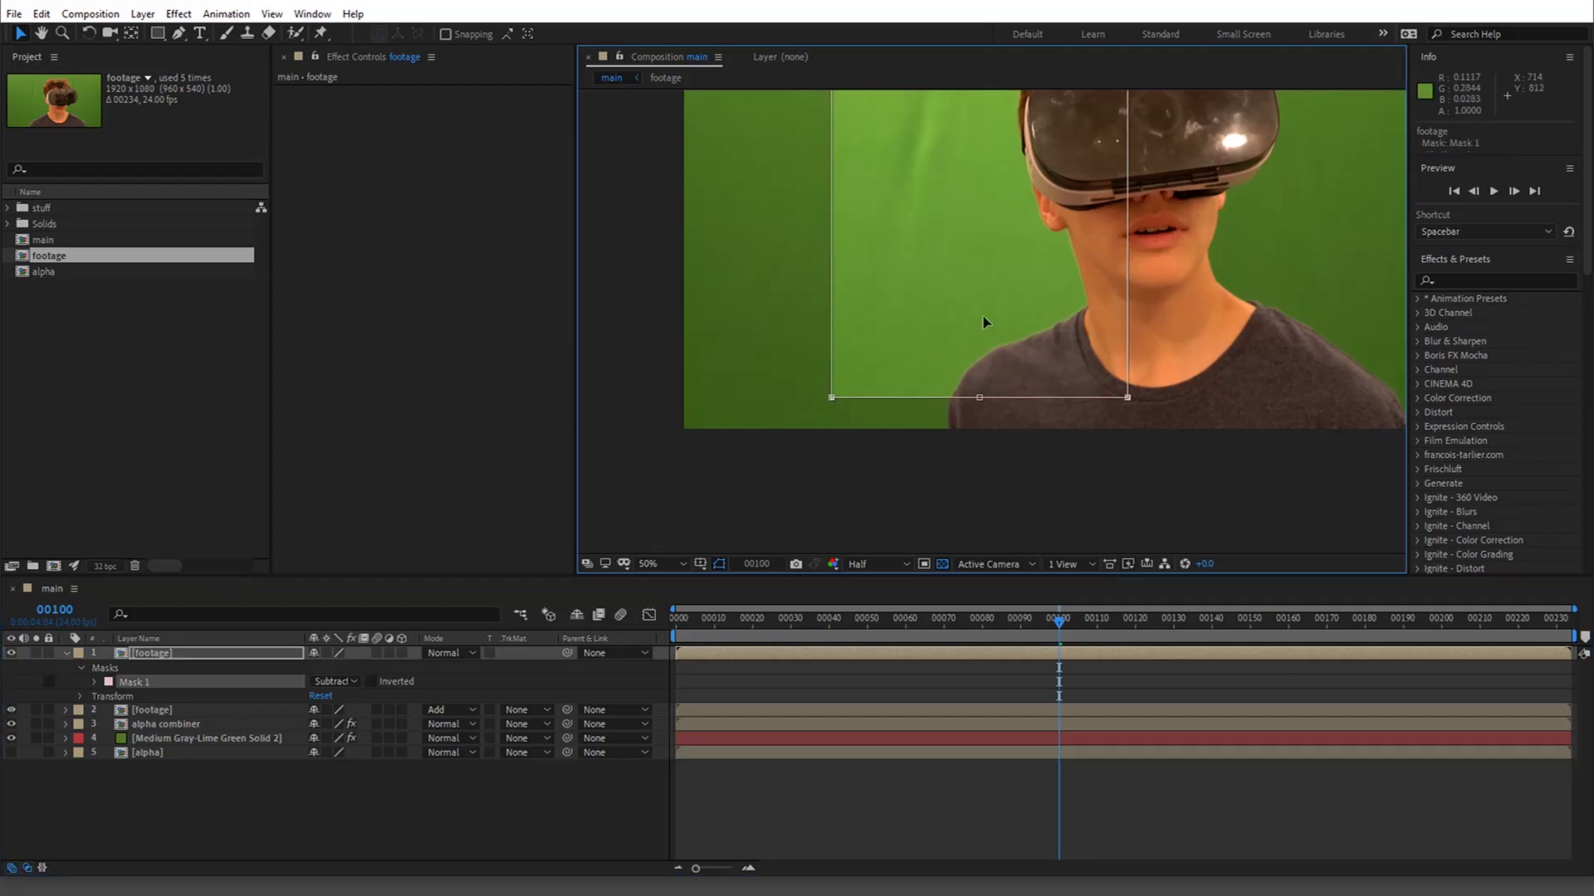
pyautogui.moveTo(986, 324); pyautogui.dragTo(718, 420)
pyautogui.press('h')
pyautogui.moveTo(1088, 407); pyautogui.dragTo(952, 535)
pyautogui.press('v')
pyautogui.moveTo(668, 389); pyautogui.dragTo(998, 462)
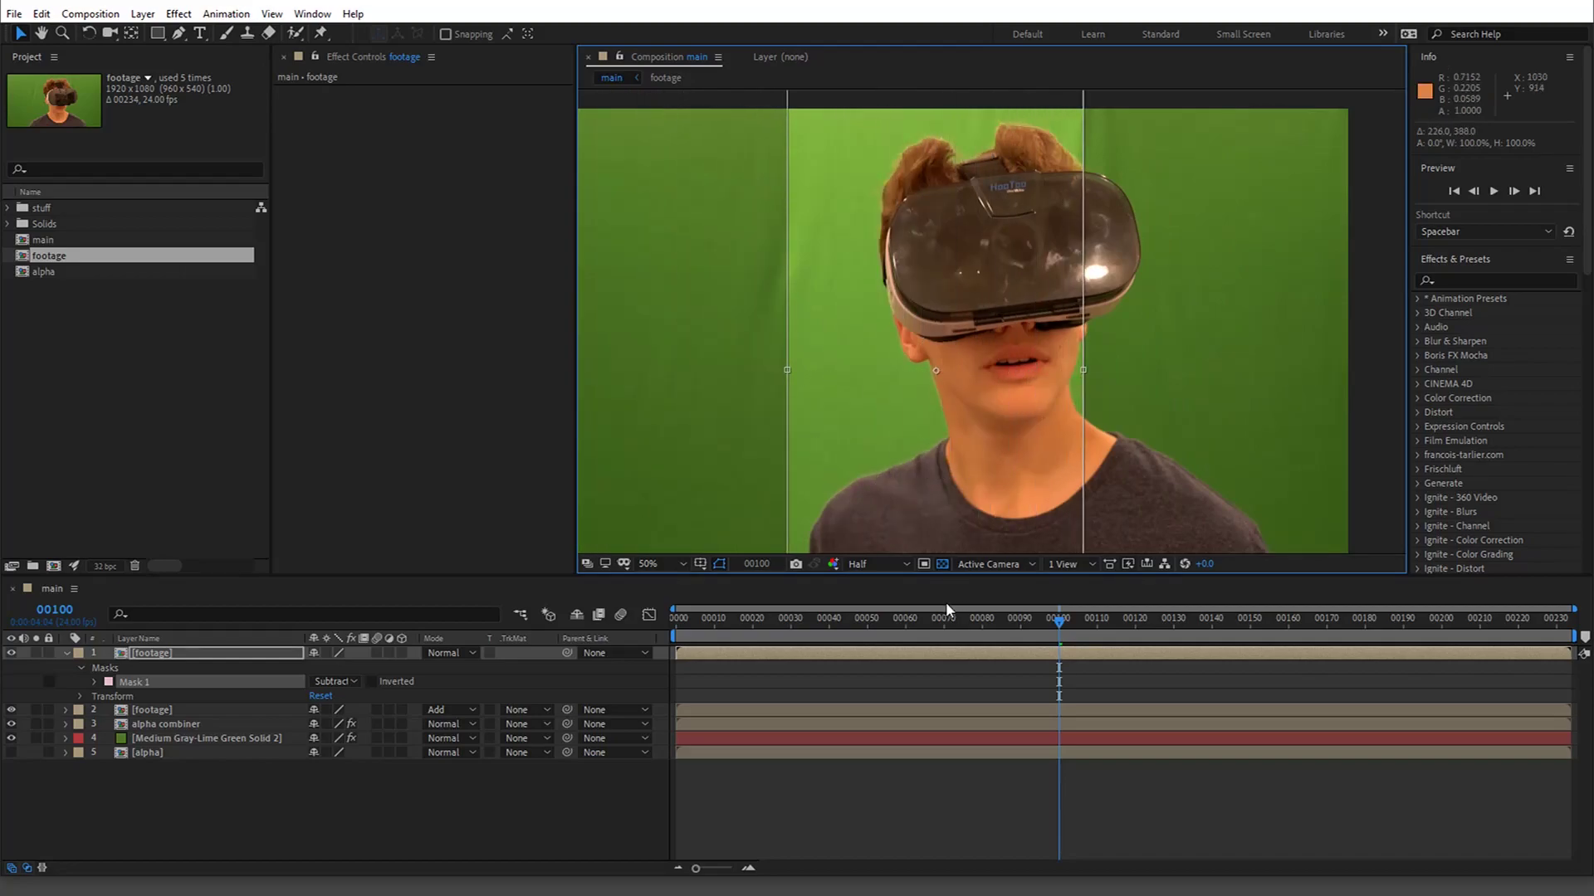
# - View only the blue channel and nudge the mask strip right to check the split
pyautogui.click(833, 563)
pyautogui.click(867, 644)
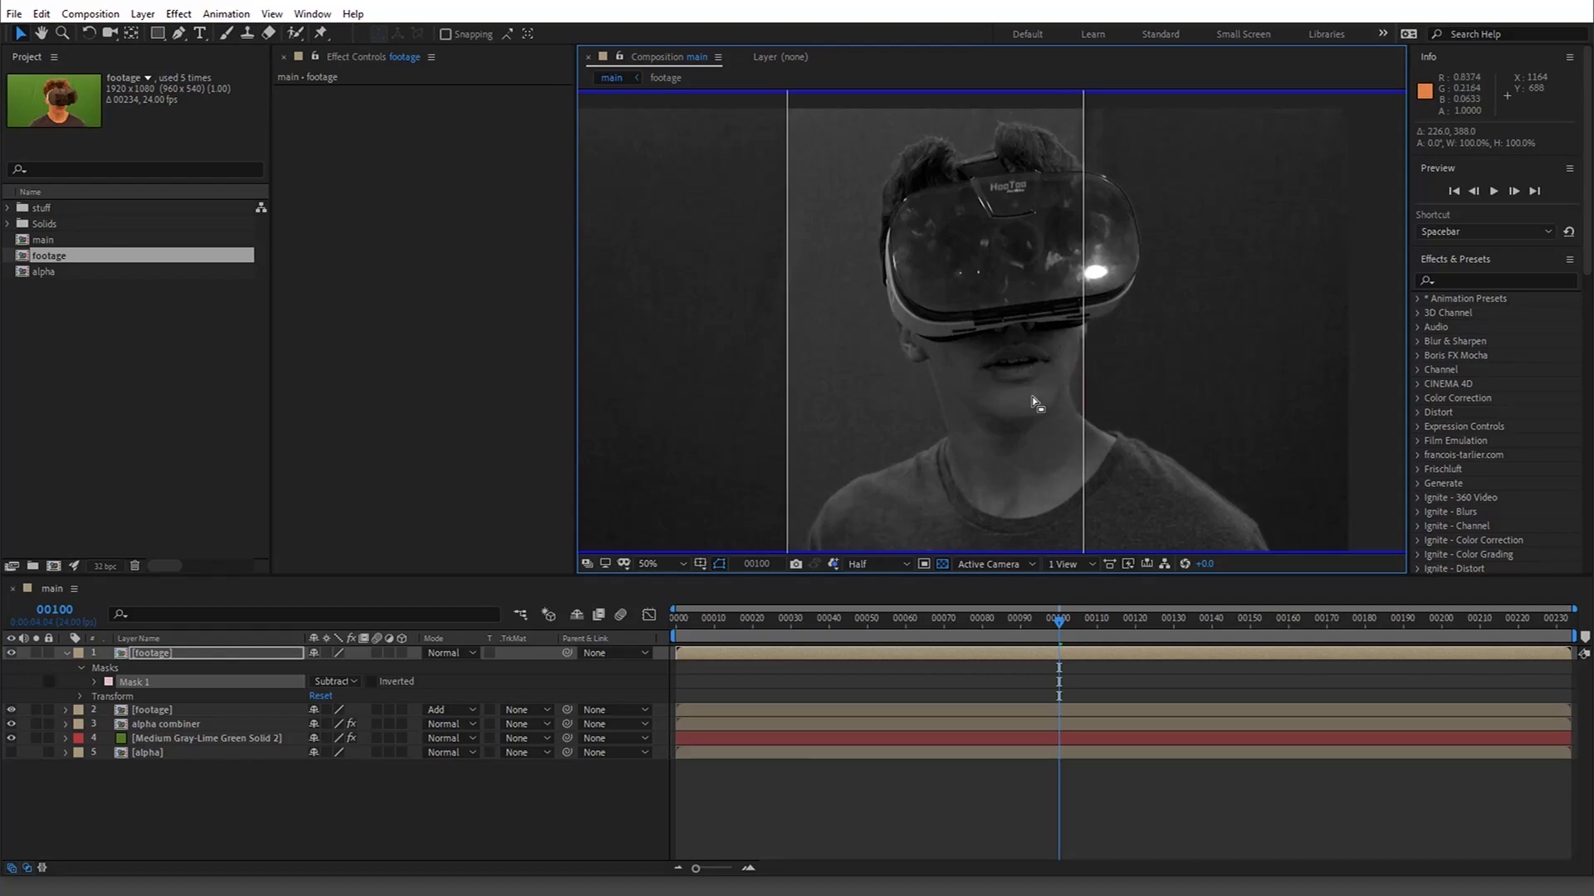
pyautogui.press(',')
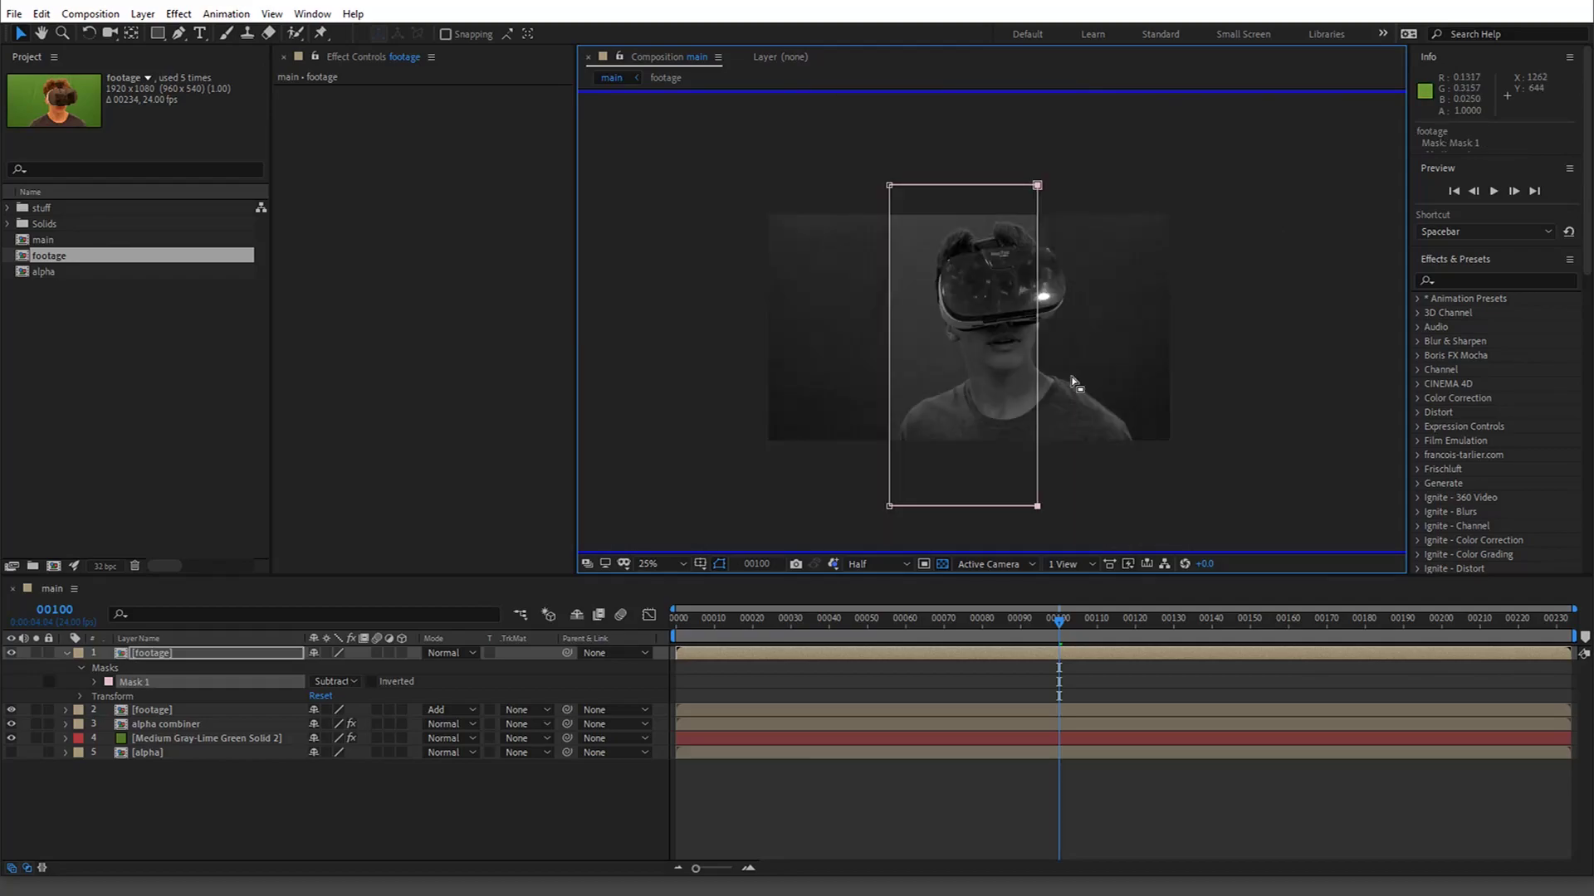
pyautogui.moveTo(979, 321); pyautogui.dragTo(1108, 353)
pyautogui.press('.')
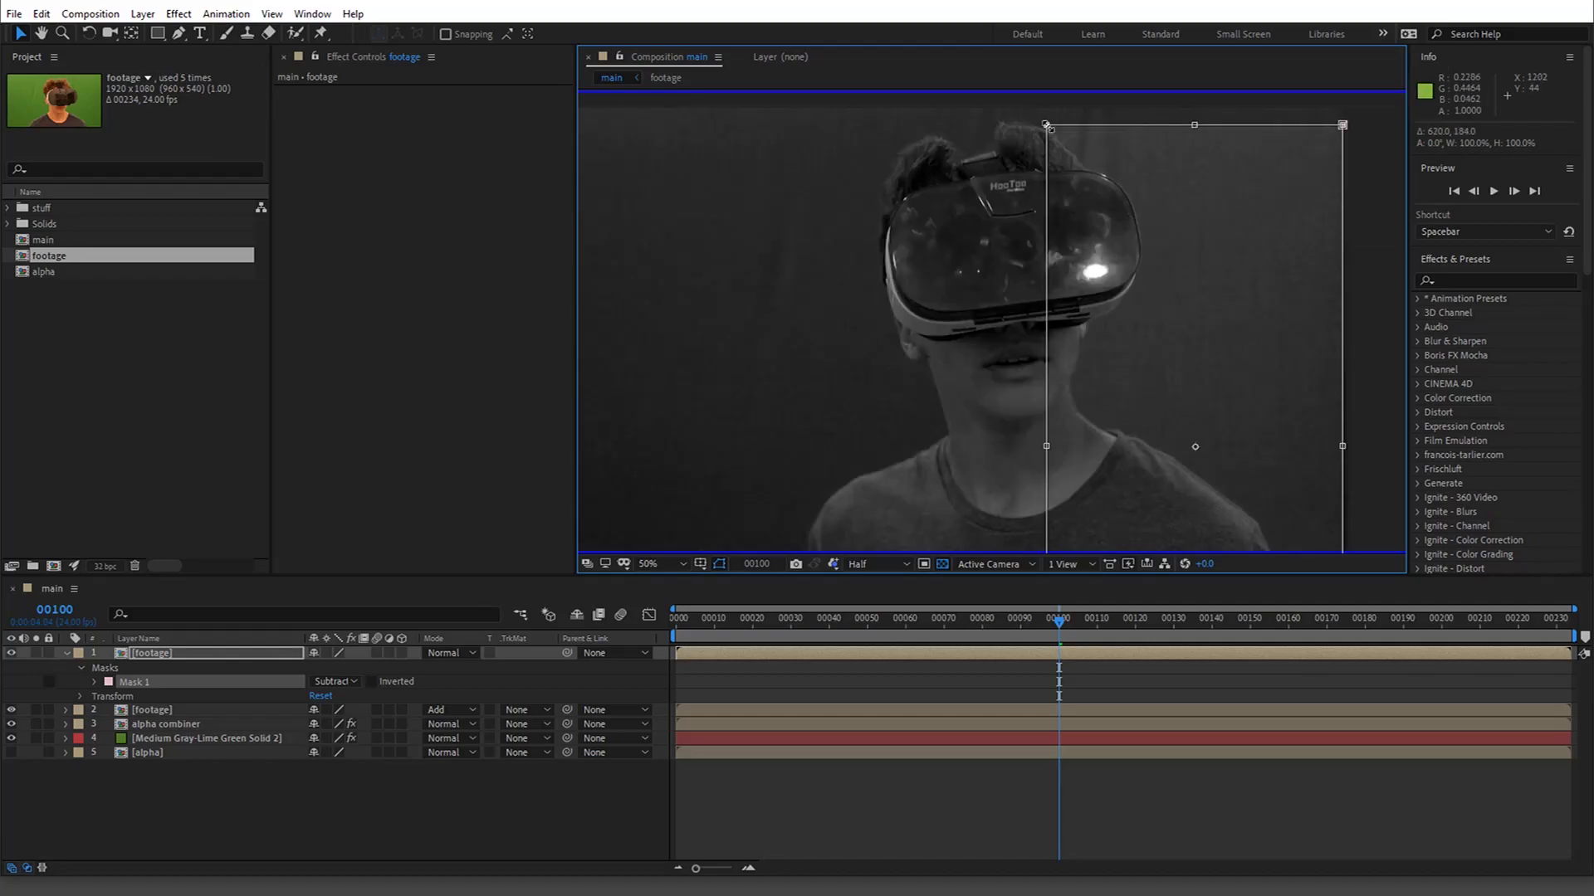
# - Free-transform Mask 1 up and left across the face, then return the view to RGB
pyautogui.click(1089, 224)
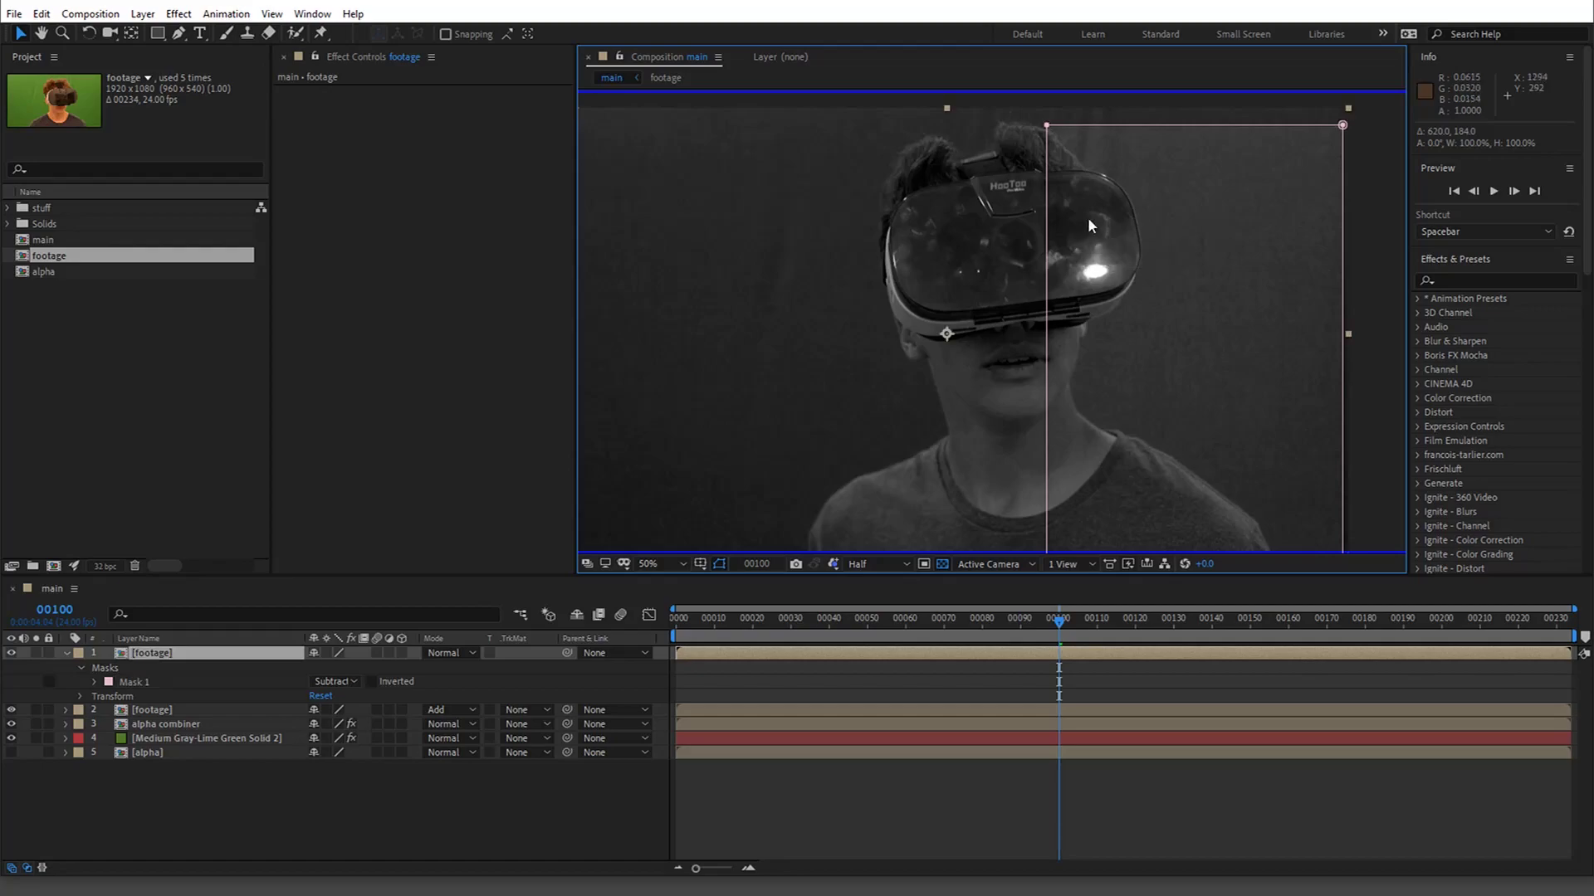
pyautogui.doubleClick(1042, 126)
pyautogui.moveTo(1156, 235); pyautogui.dragTo(927, 151)
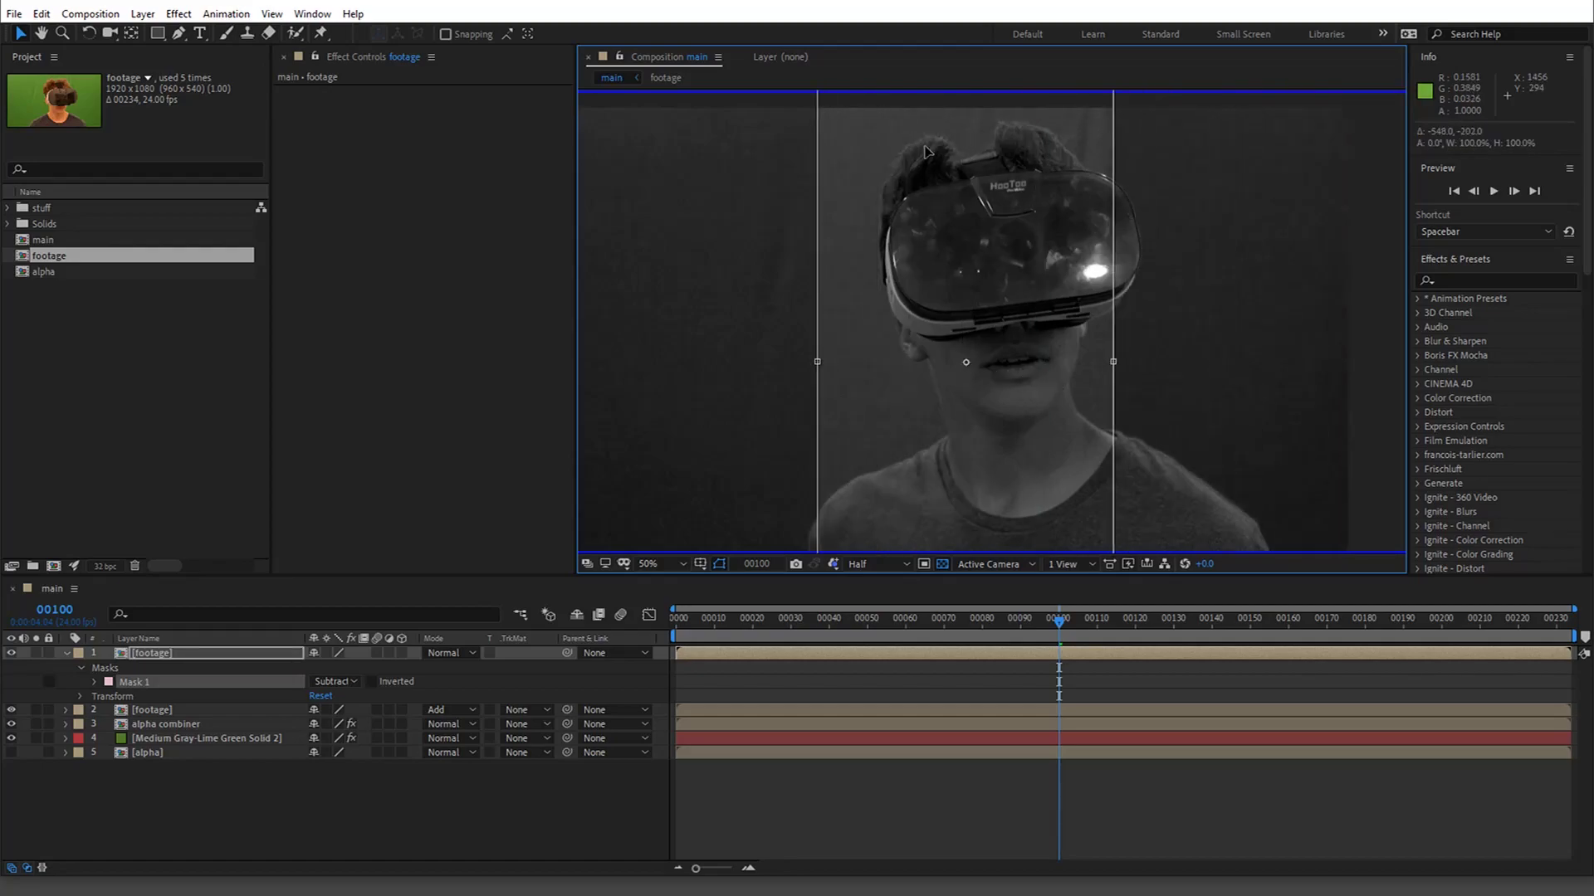
pyautogui.click(834, 564)
pyautogui.click(923, 645)
pyautogui.moveTo(949, 621); pyautogui.dragTo(1012, 625)
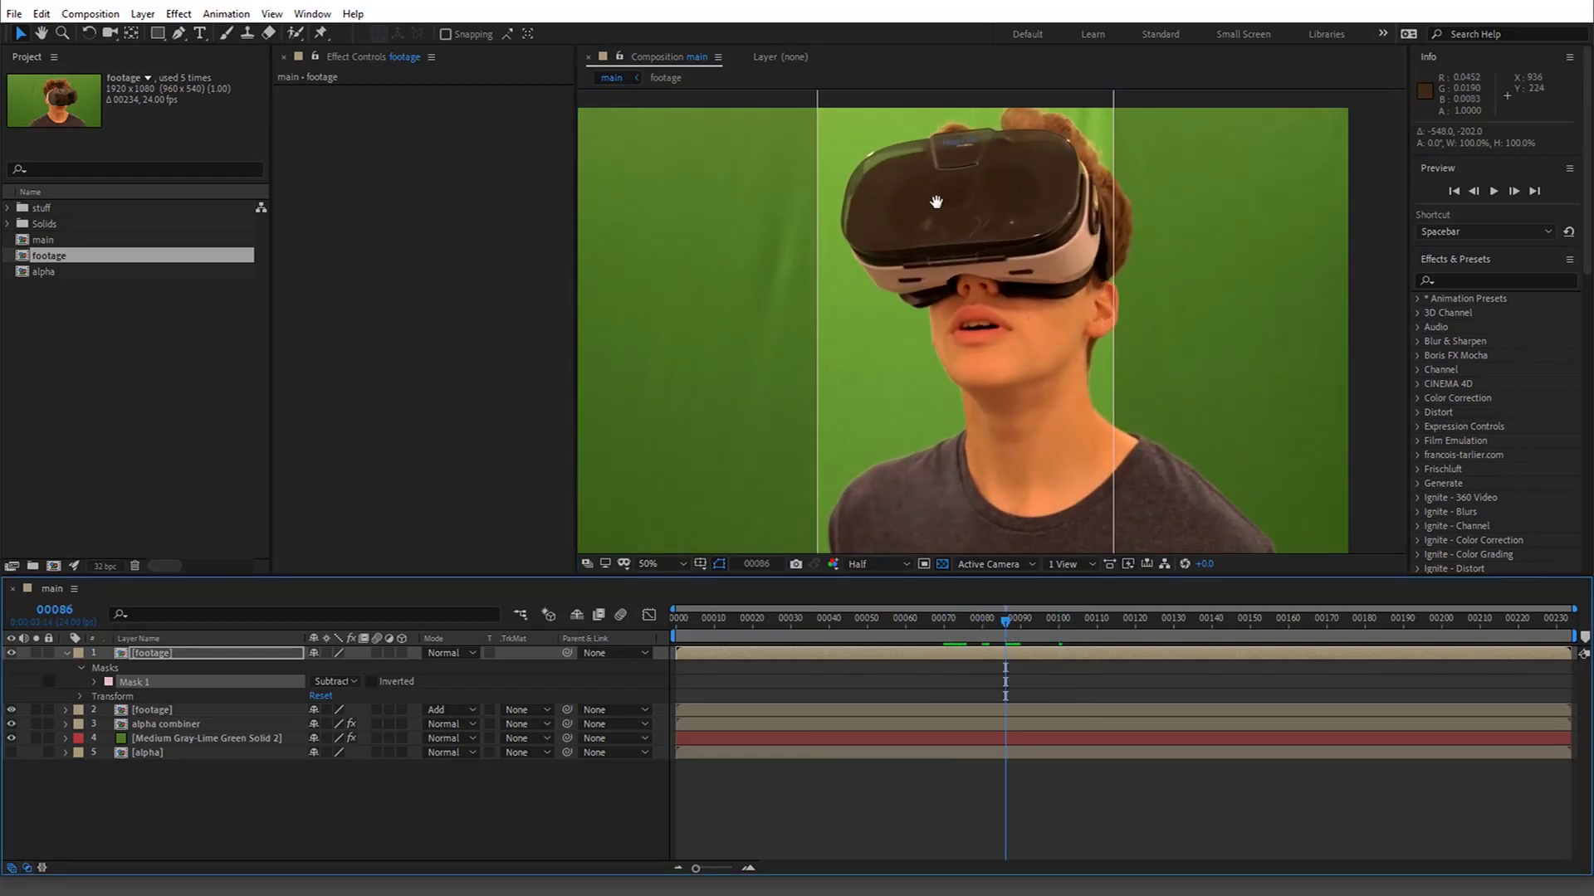
# - Drag Mask 1 over the face and adjacent green background, zooming out and back in to check
pyautogui.scroll(3, 863, 139)
pyautogui.moveTo(814, 134); pyautogui.dragTo(688, 196)
pyautogui.moveTo(892, 459); pyautogui.dragTo(929, 355)
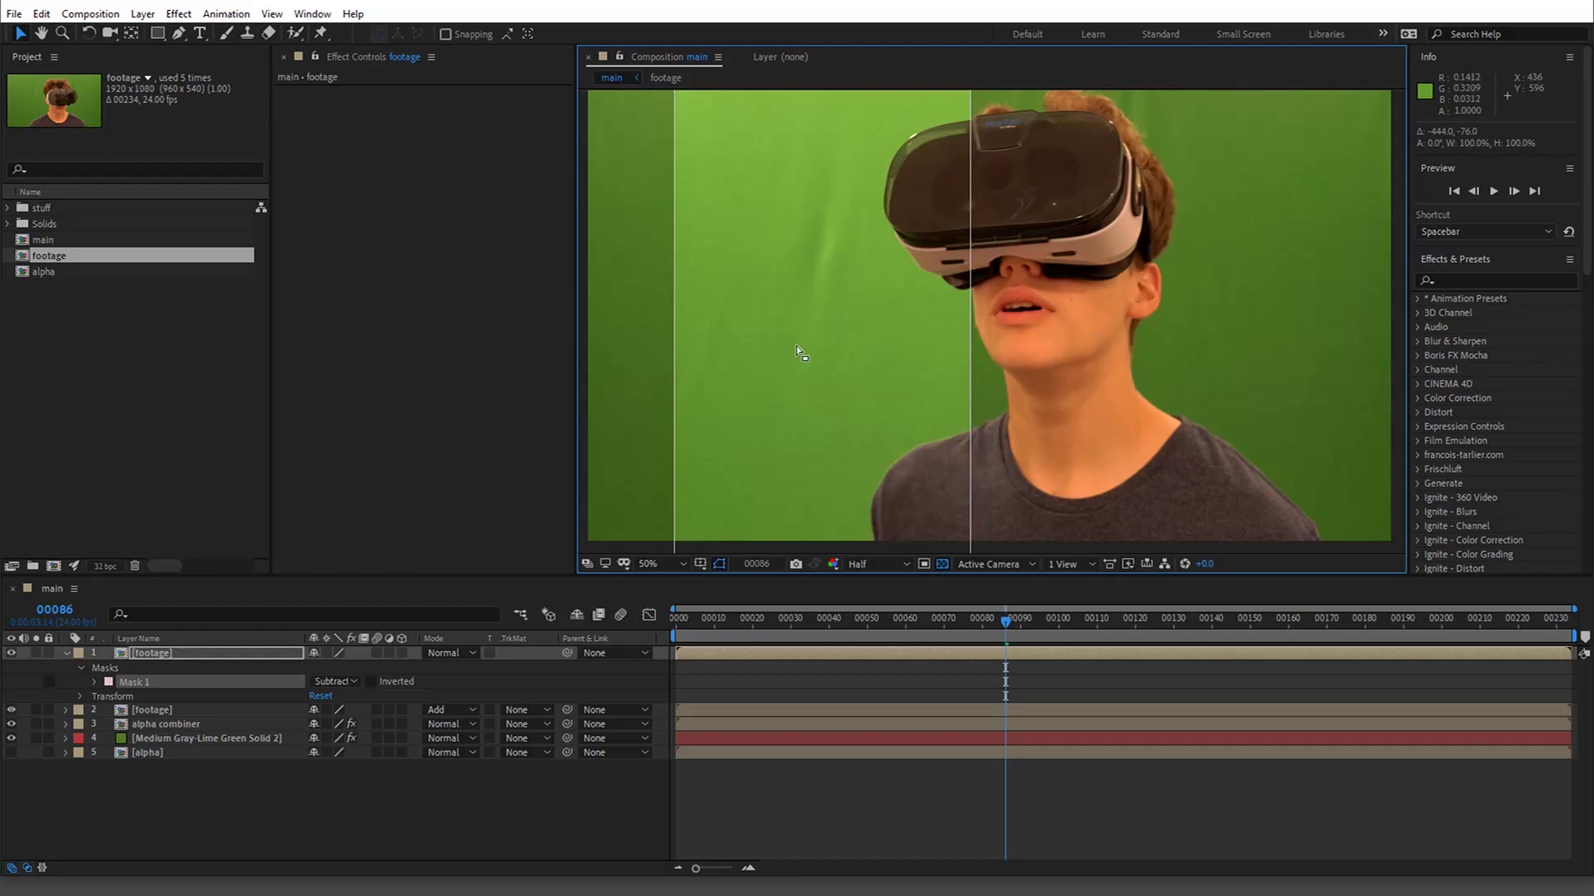
pyautogui.press(',')
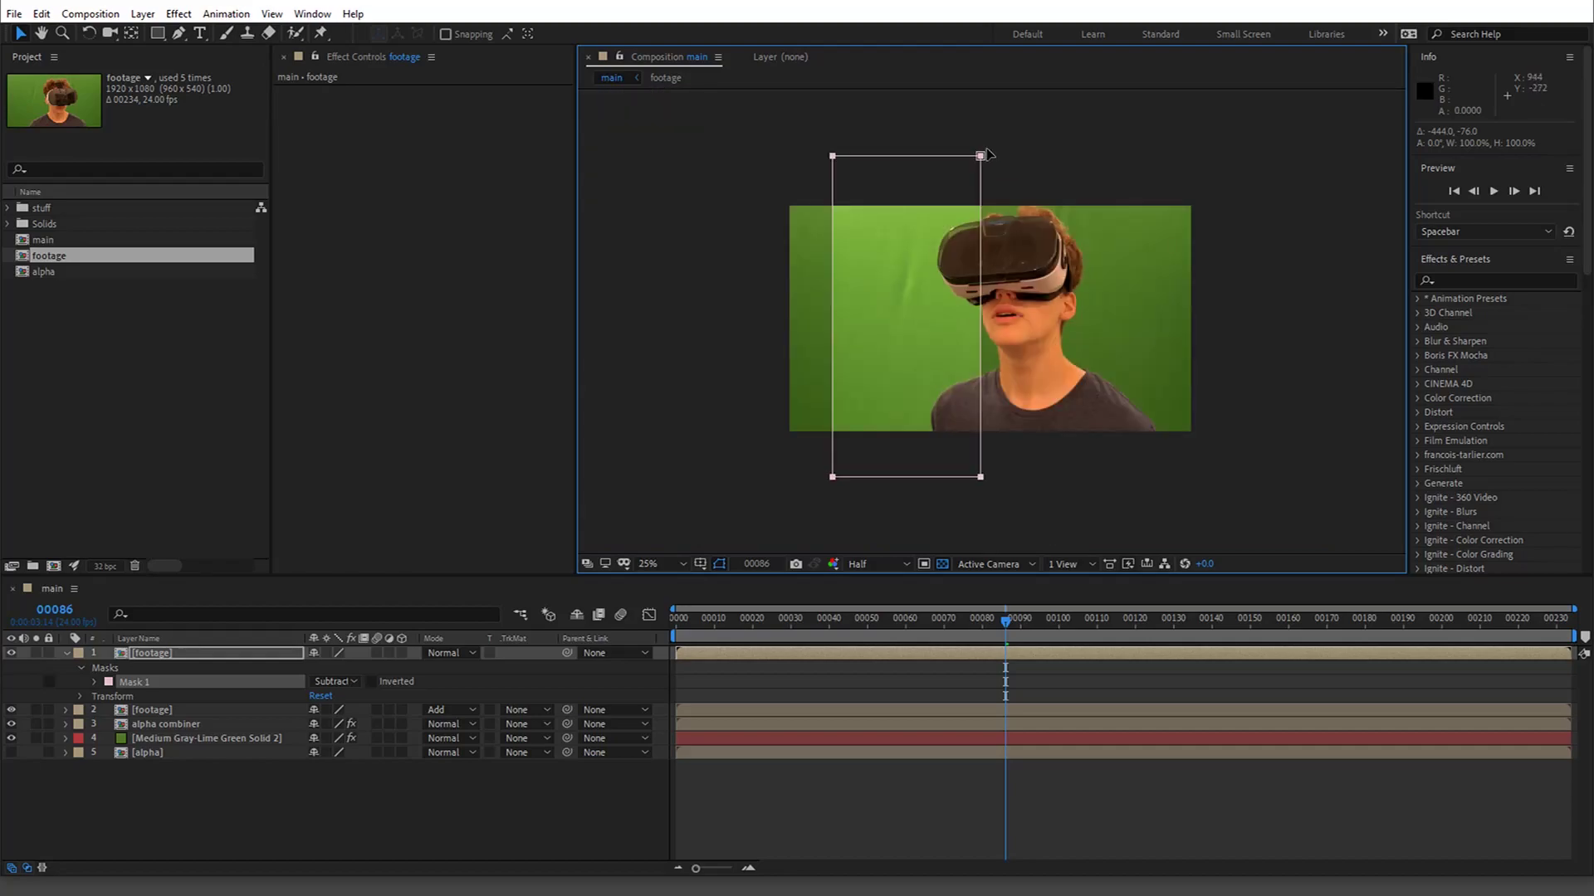
pyautogui.moveTo(952, 222); pyautogui.dragTo(932, 287)
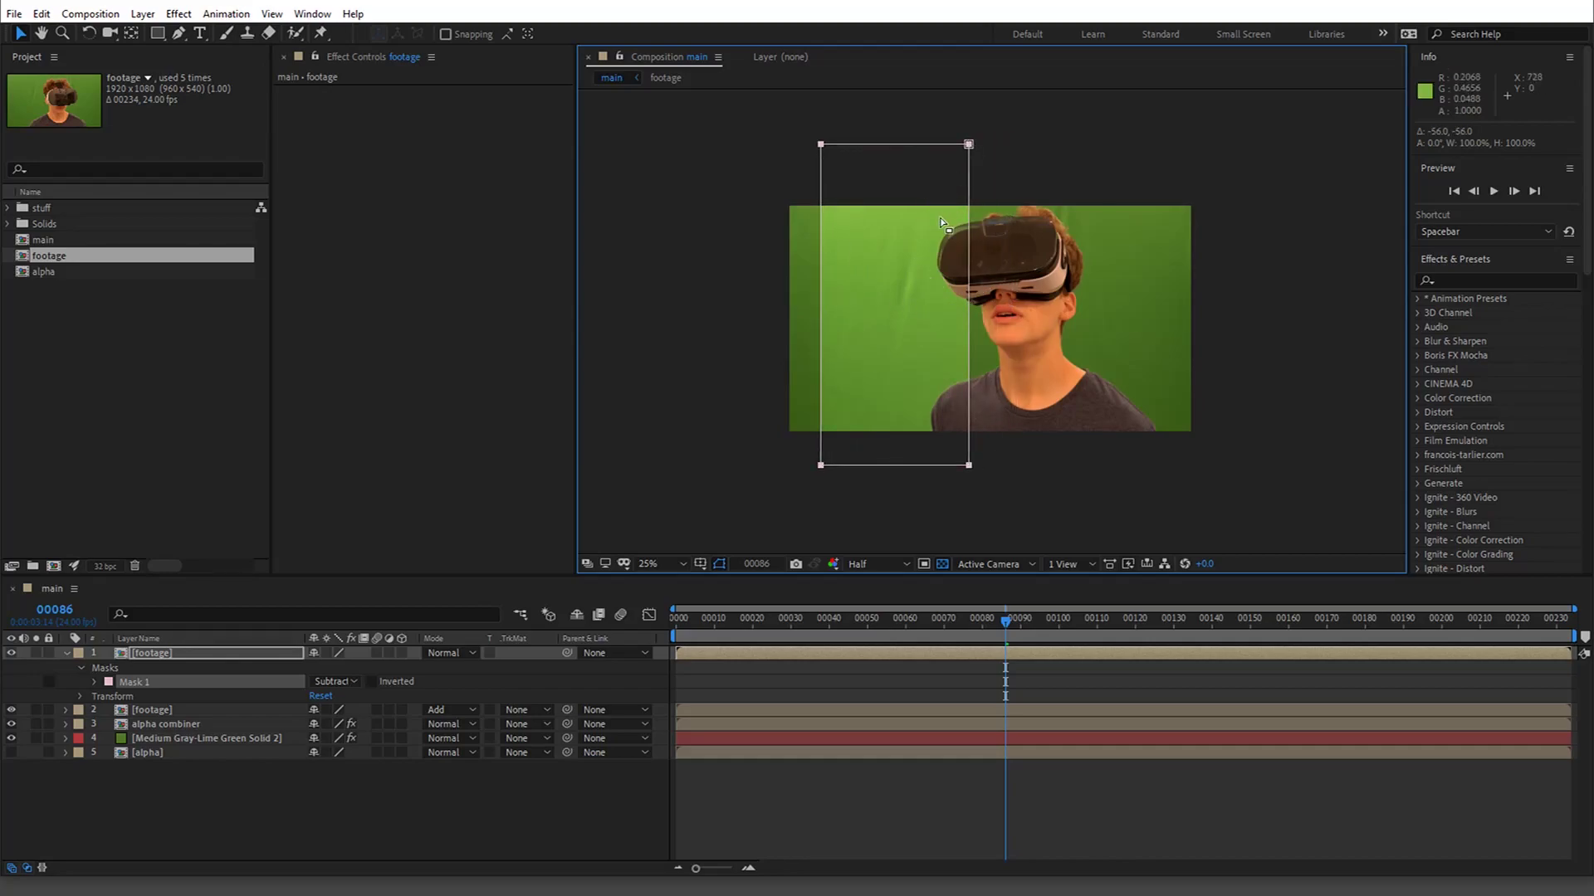
pyautogui.press('.')
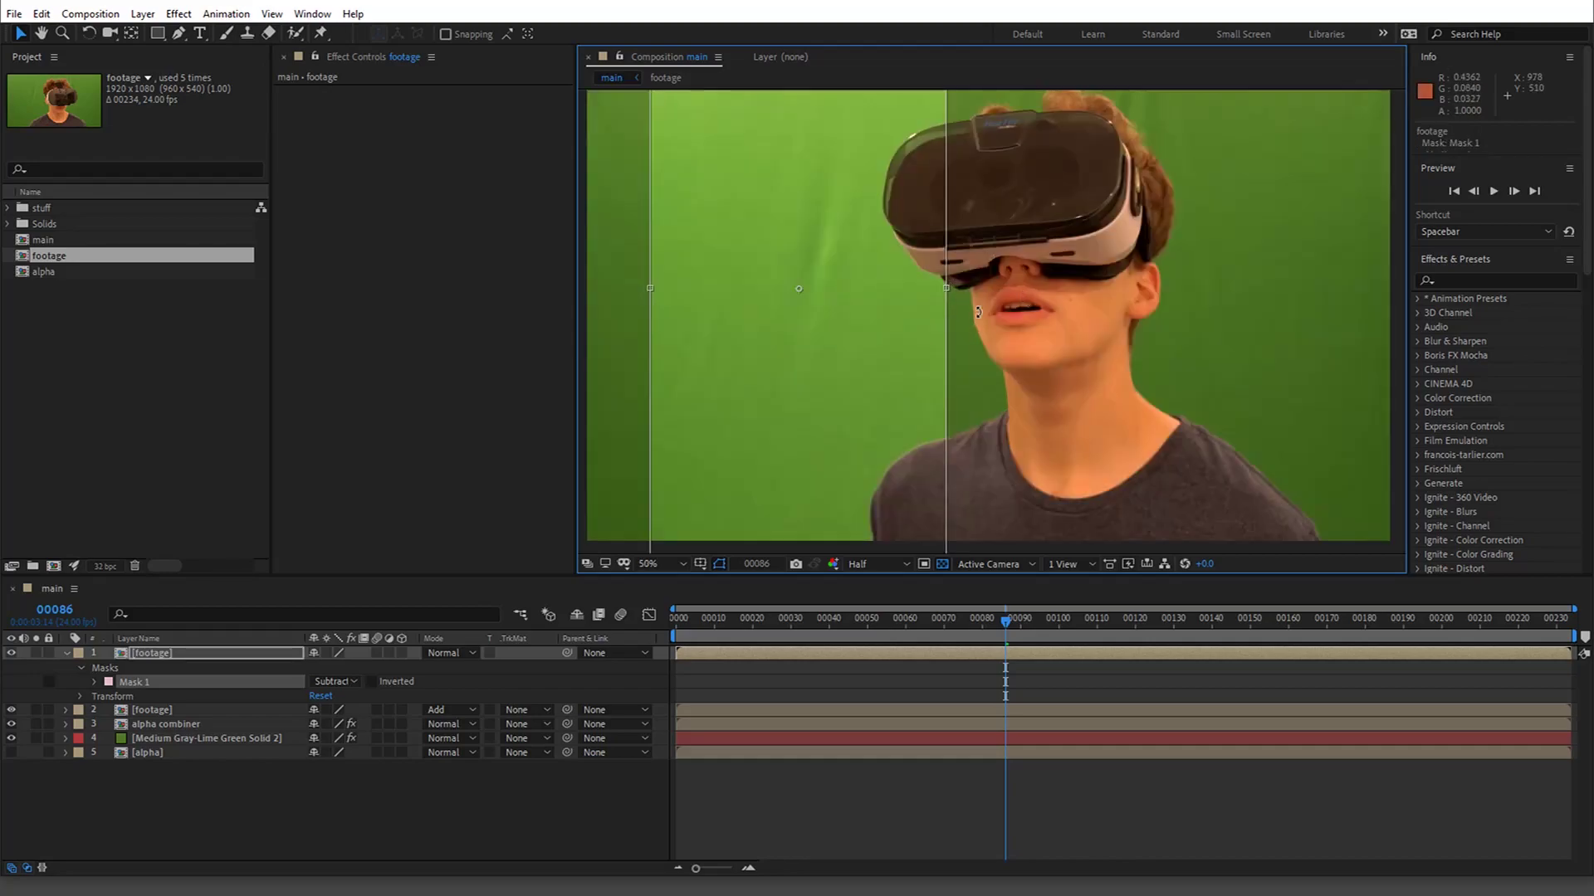
pyautogui.moveTo(899, 332); pyautogui.dragTo(686, 426)
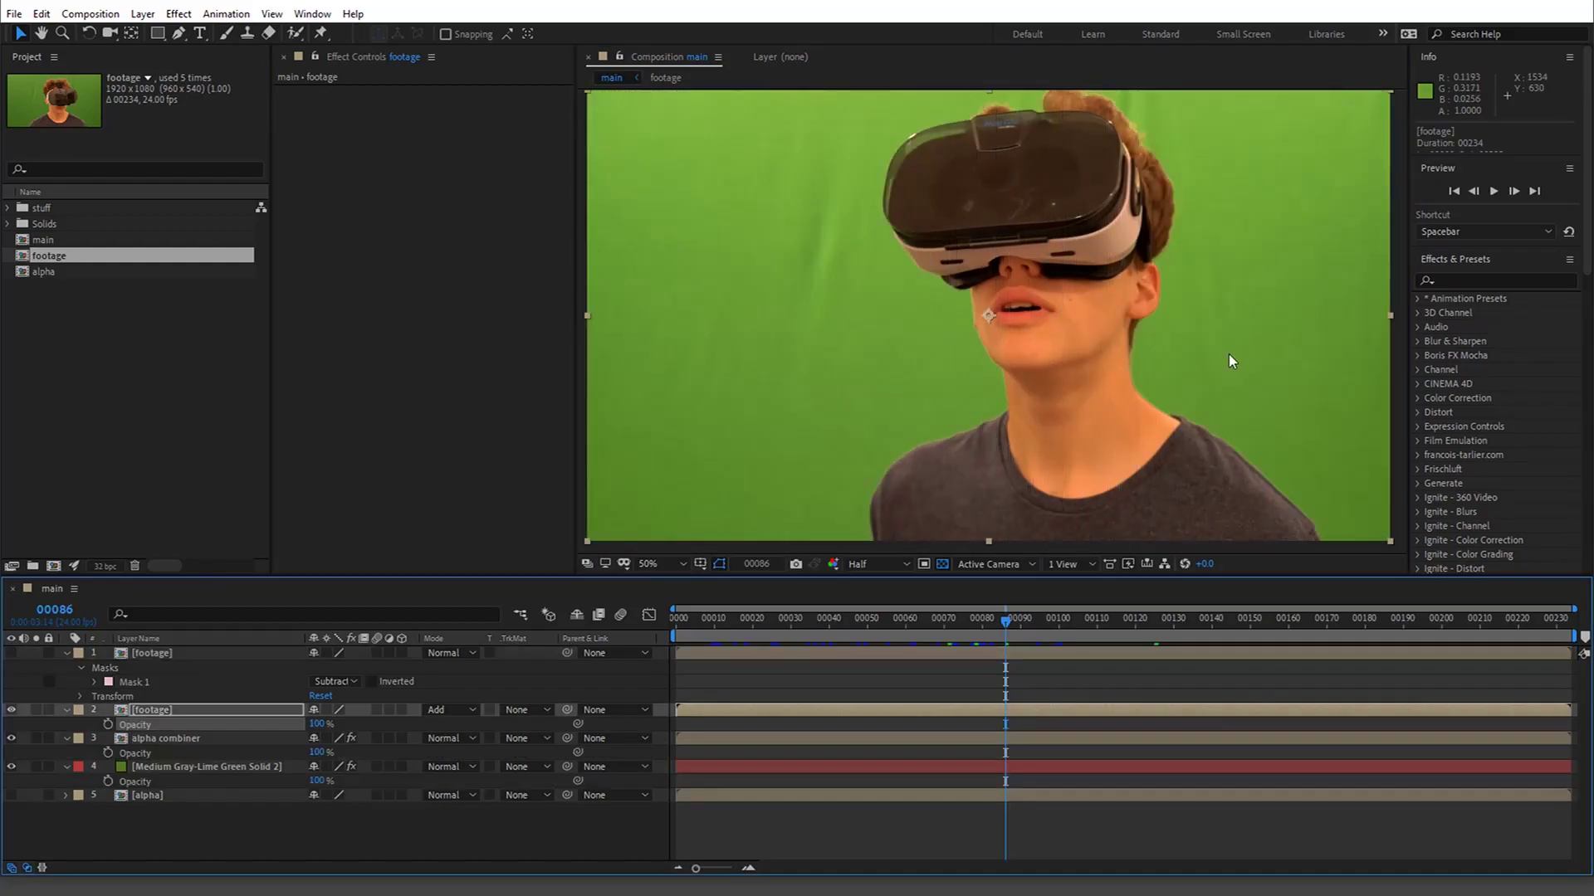
# - Select the masked footage layer and make it visible again
pyautogui.press('/')
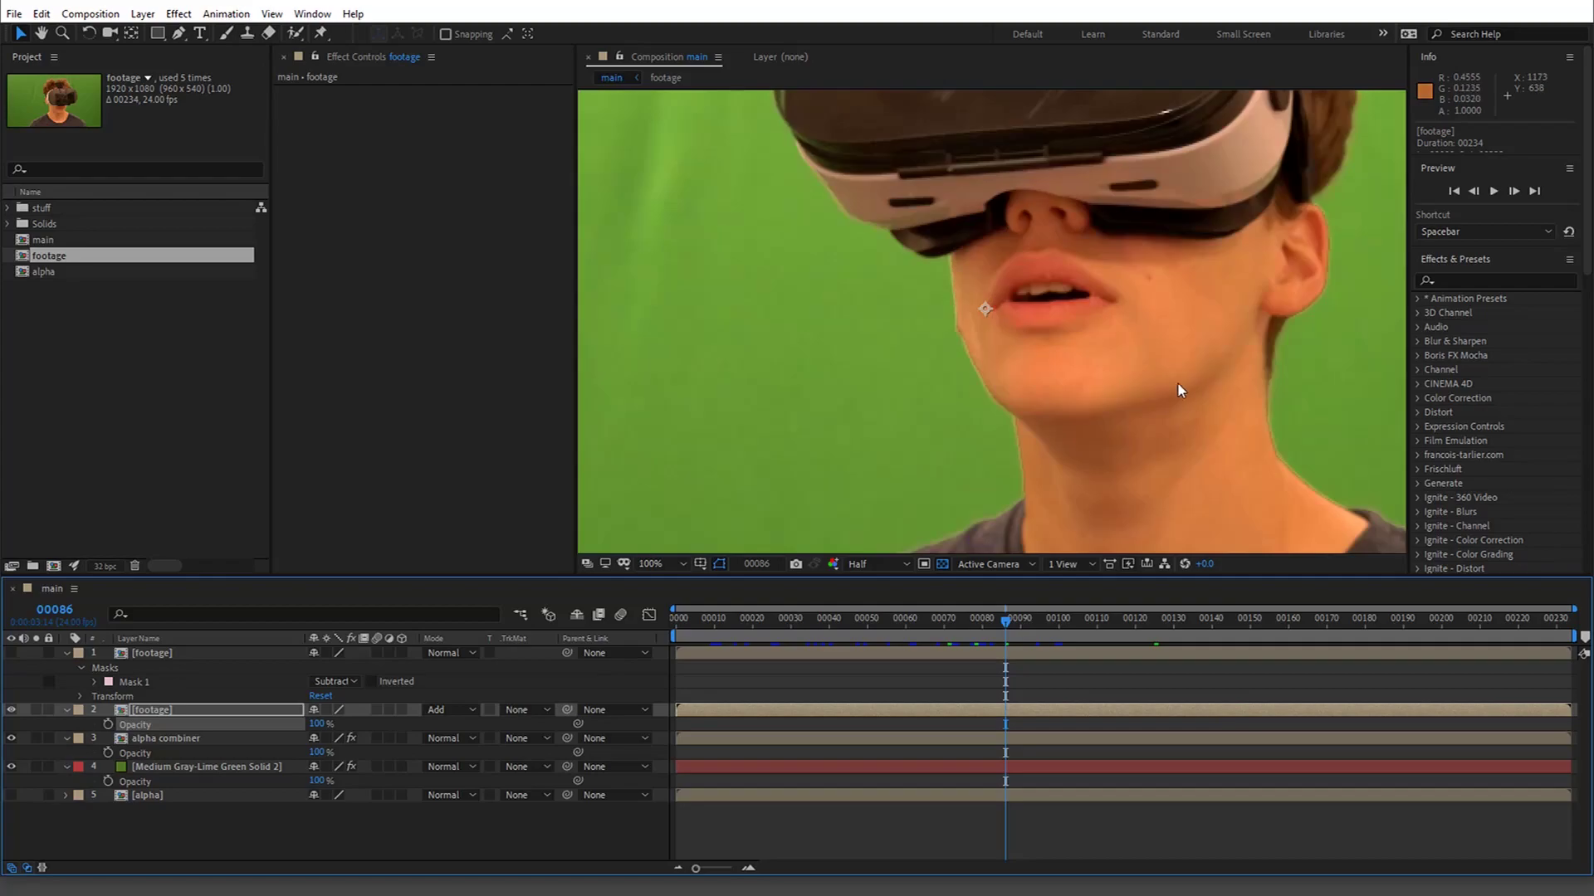
pyautogui.press(',')
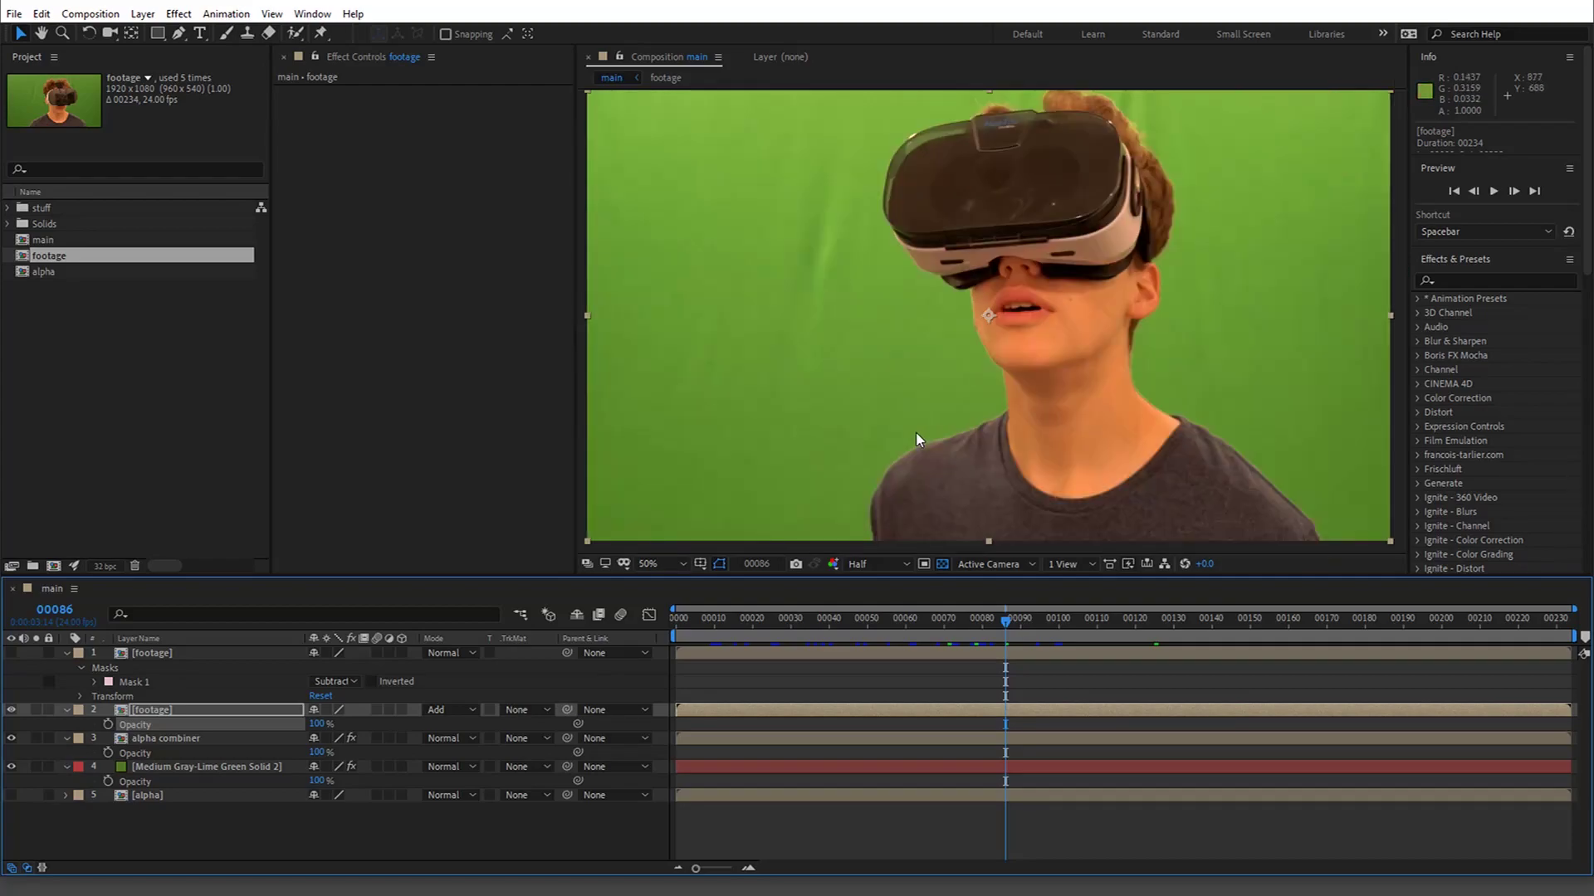
pyautogui.click(144, 654)
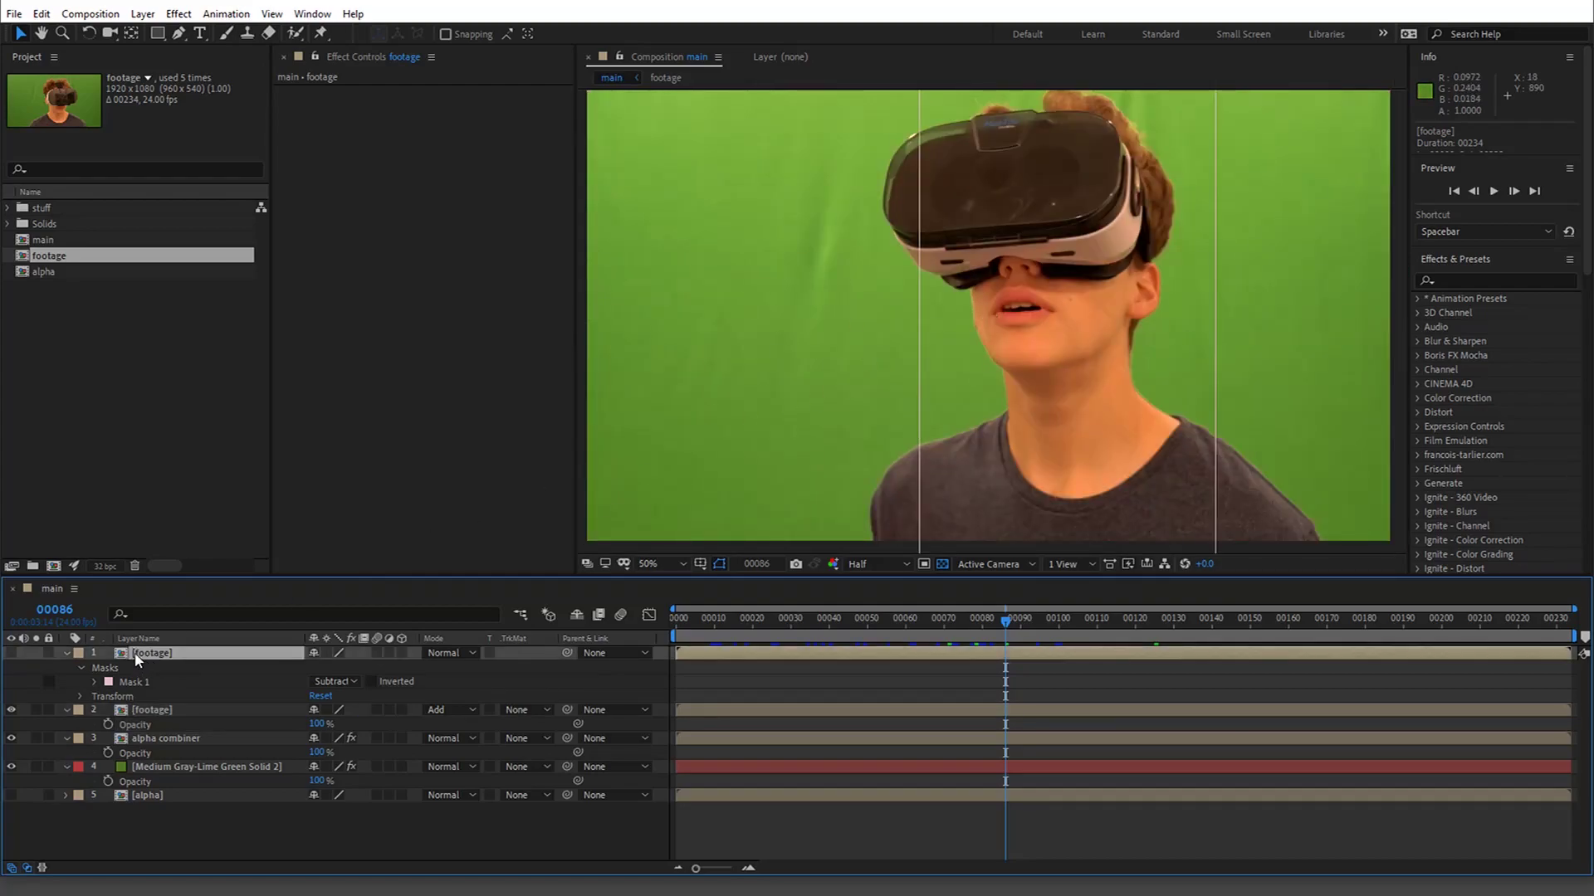
pyautogui.click(11, 653)
# - Move Mask 1 onto the green background left of the person's face
pyautogui.press(',')
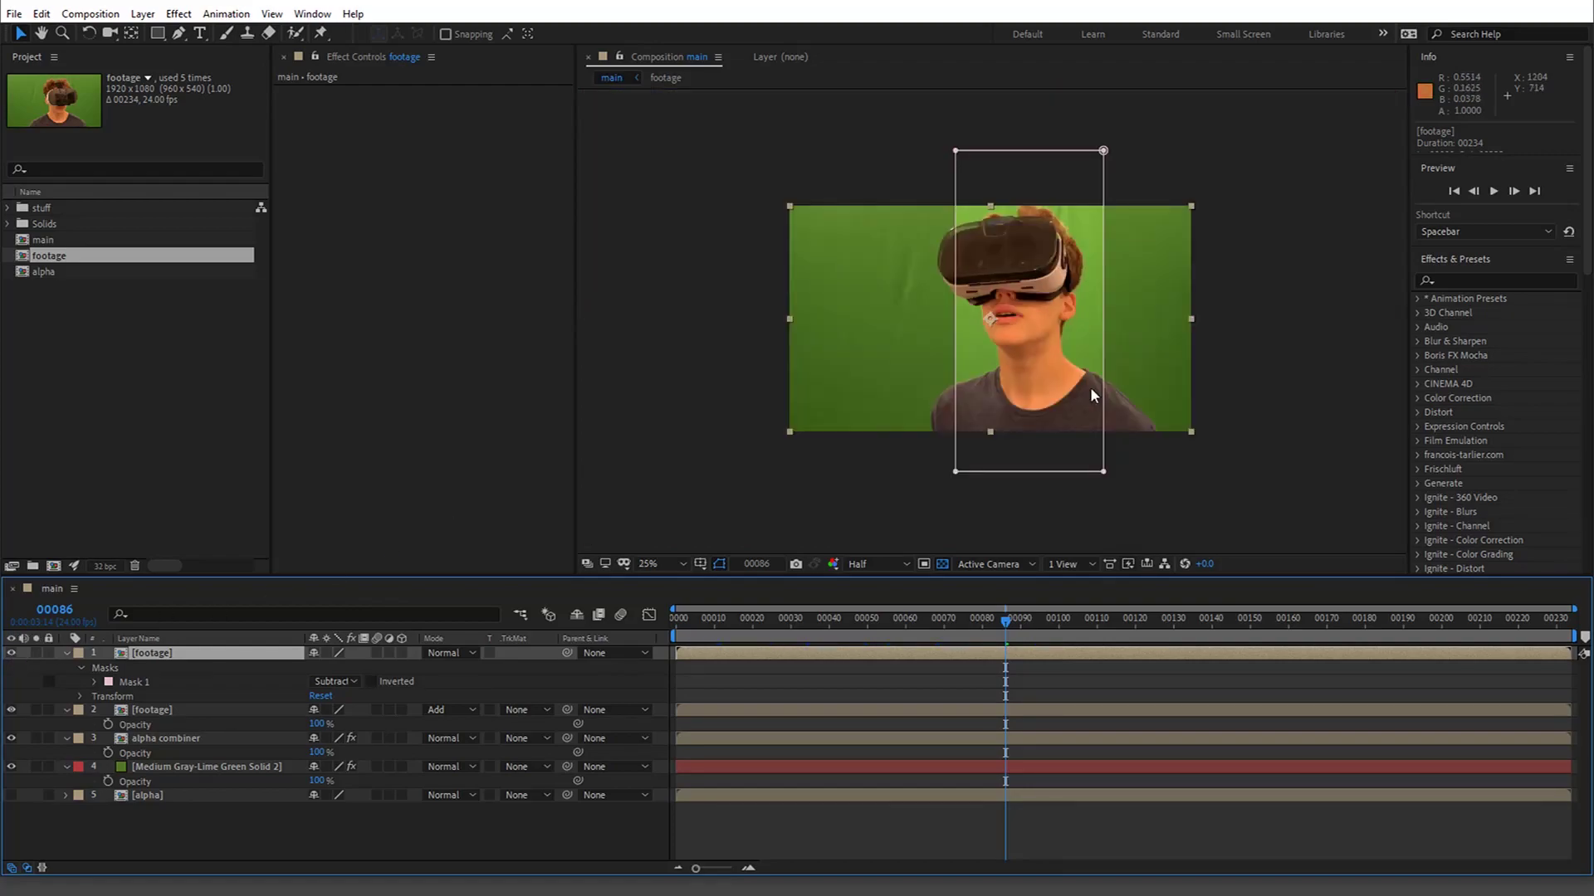
pyautogui.click(1103, 153)
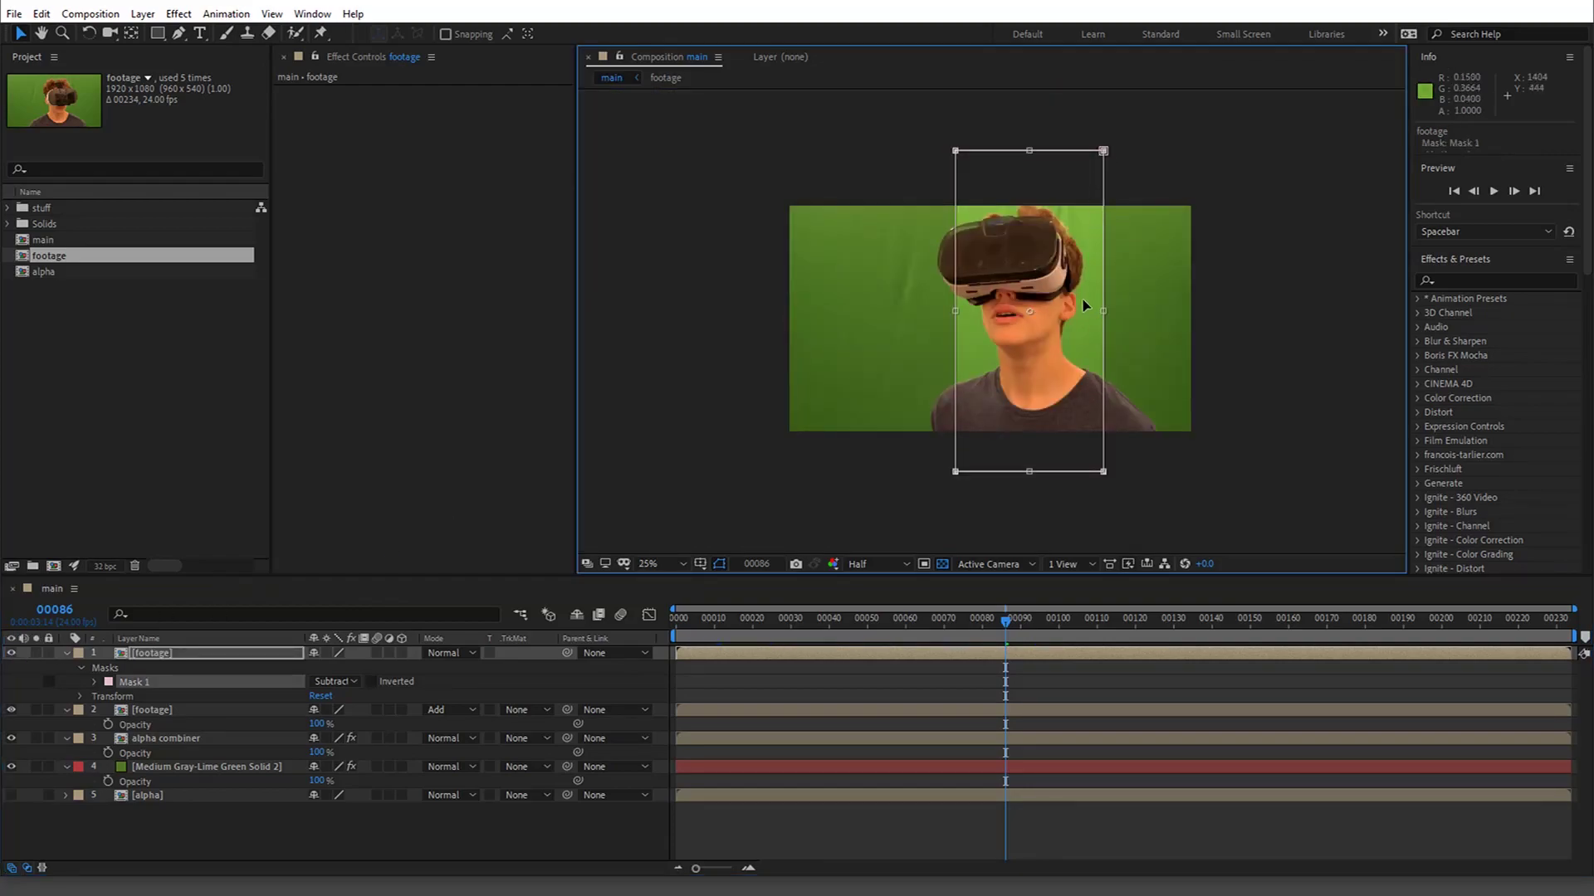
pyautogui.moveTo(1083, 306); pyautogui.dragTo(1037, 350)
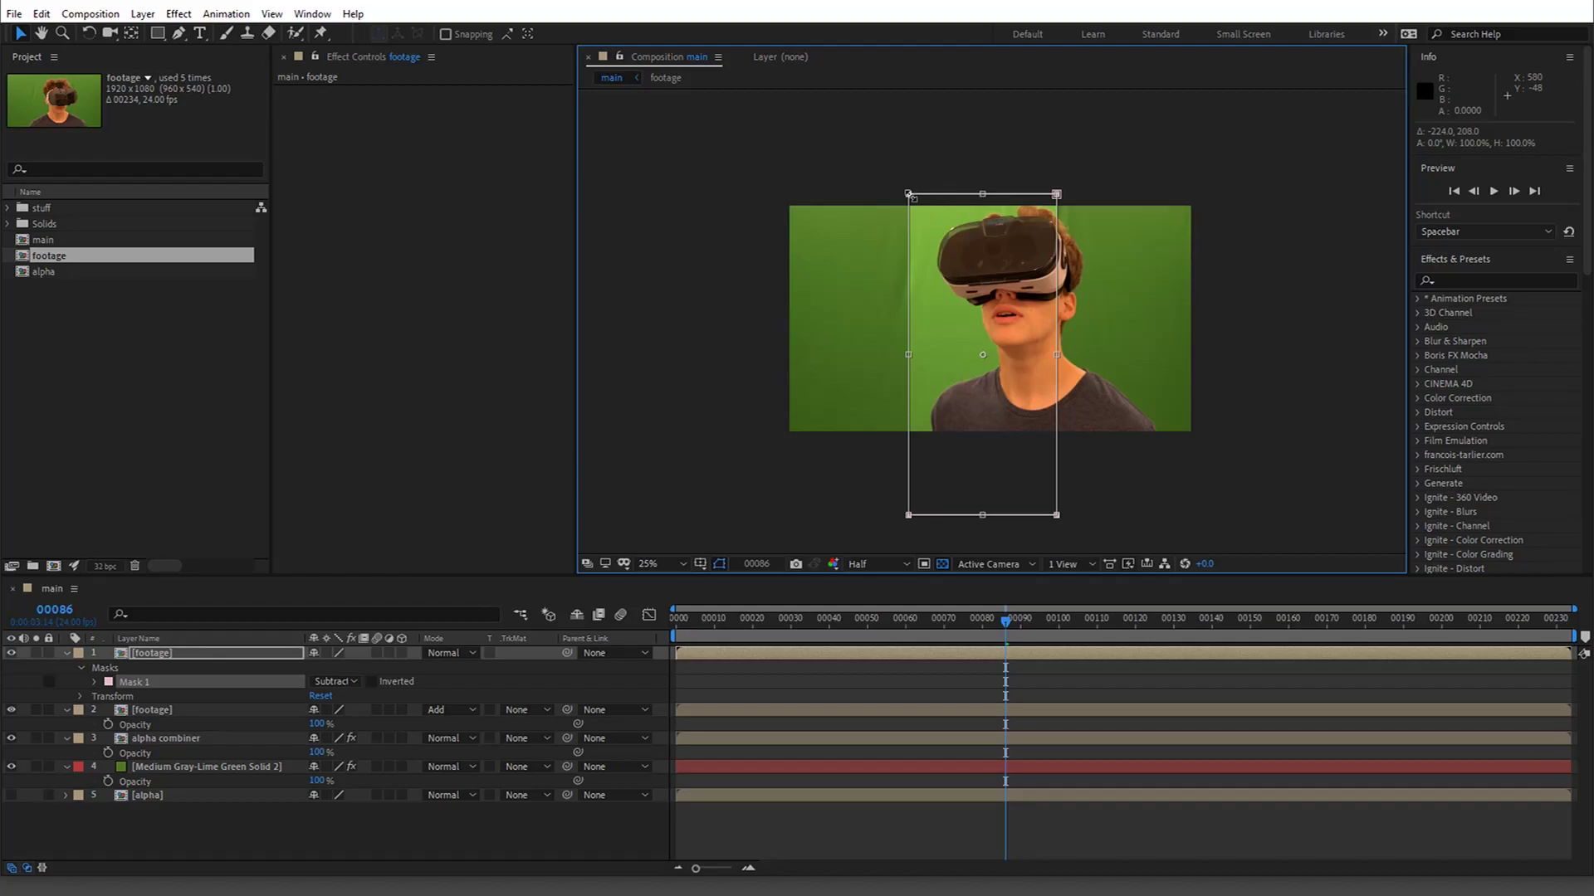
pyautogui.click(916, 222)
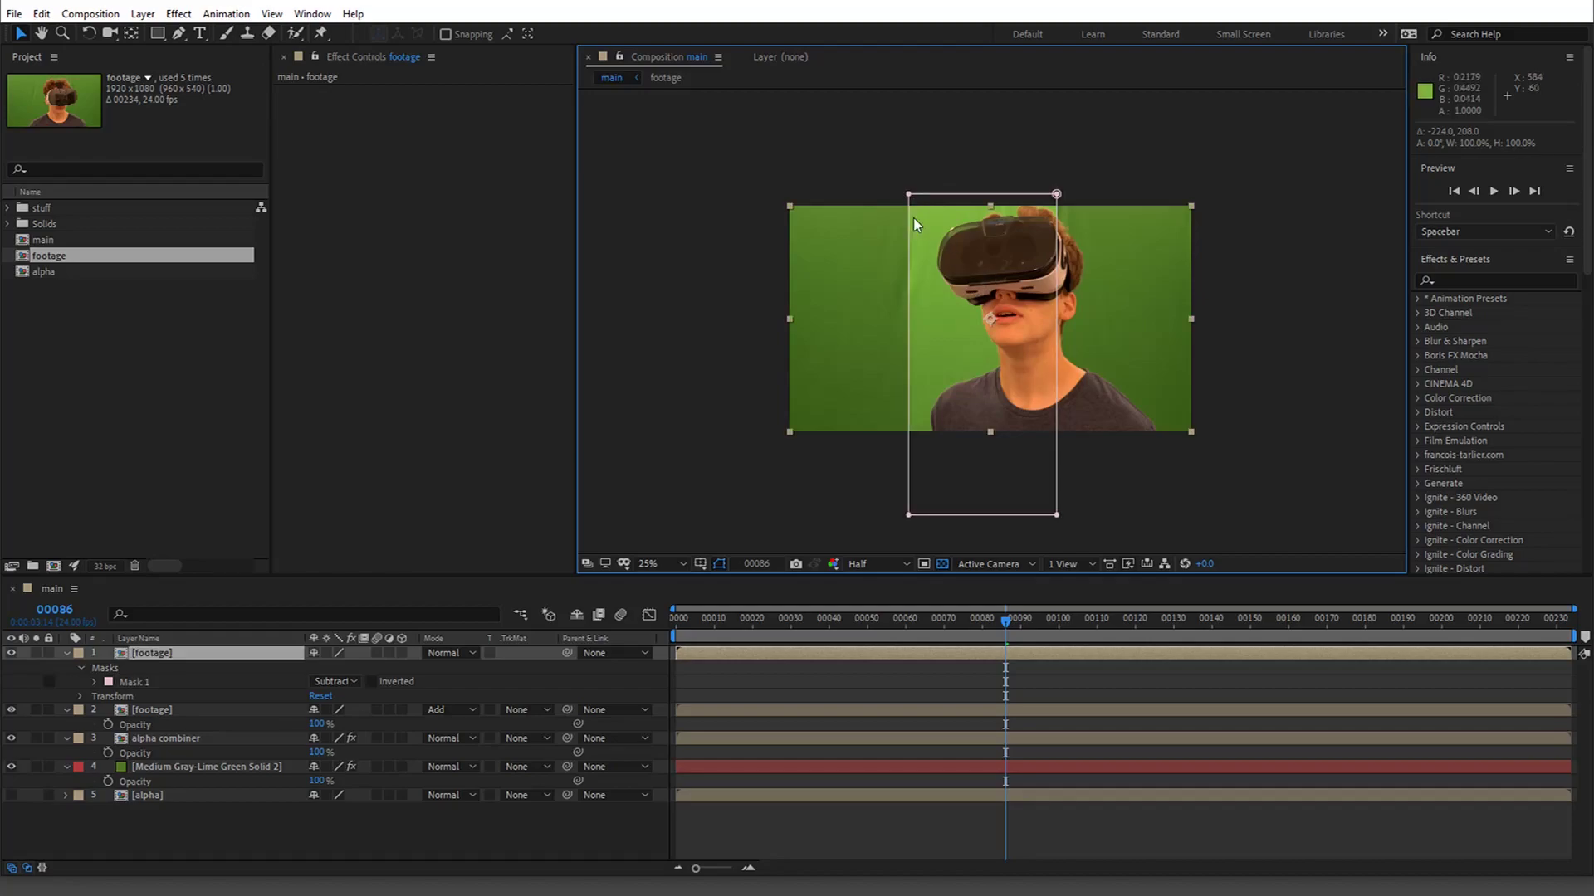
pyautogui.doubleClick(913, 196)
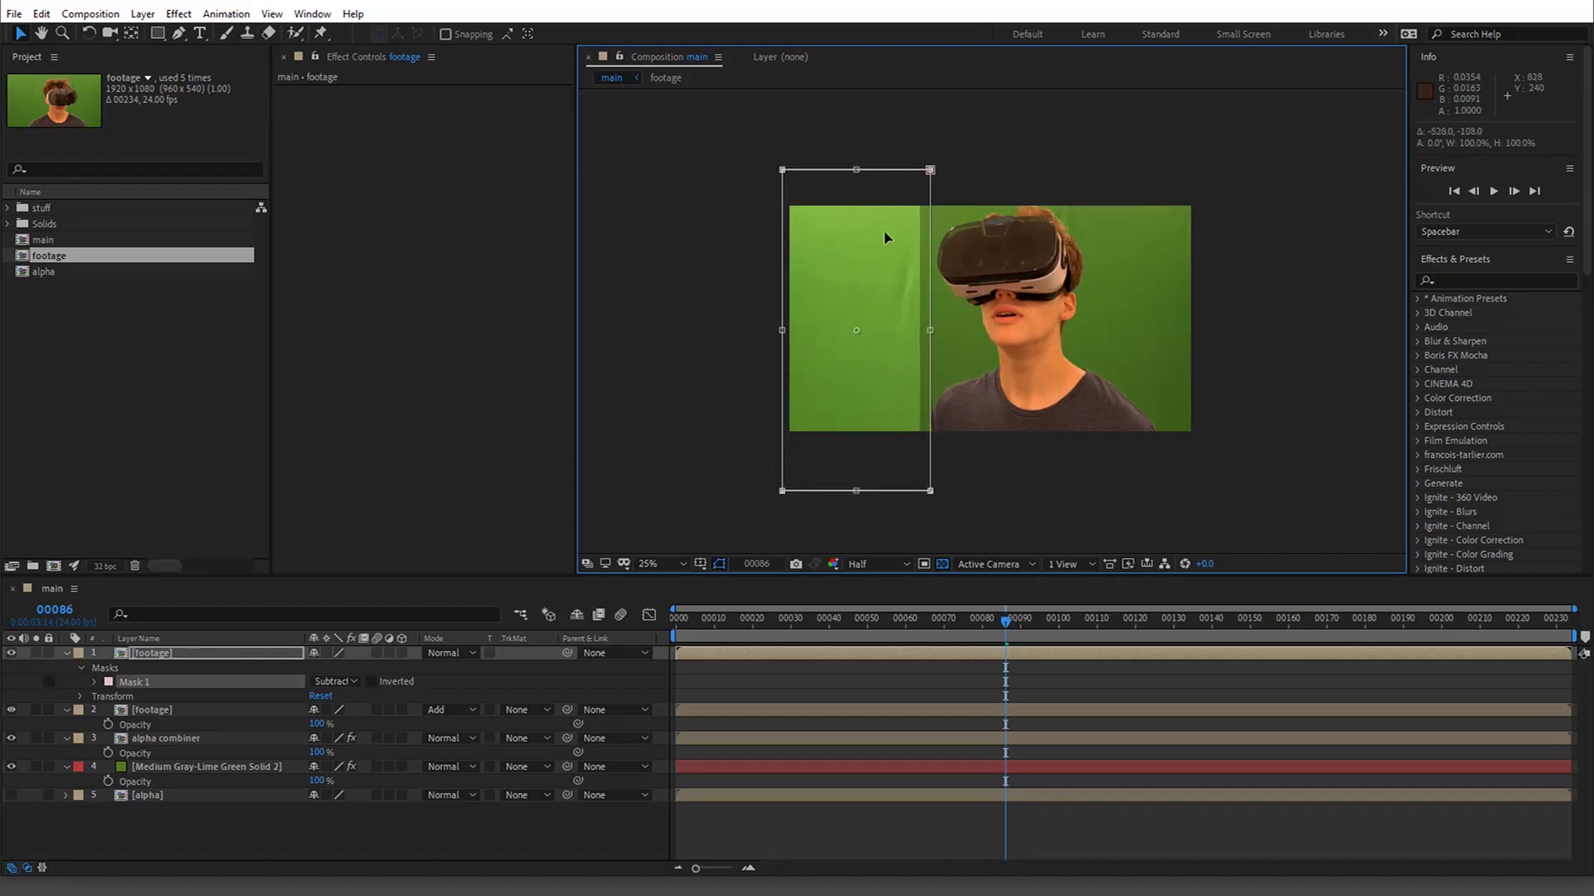